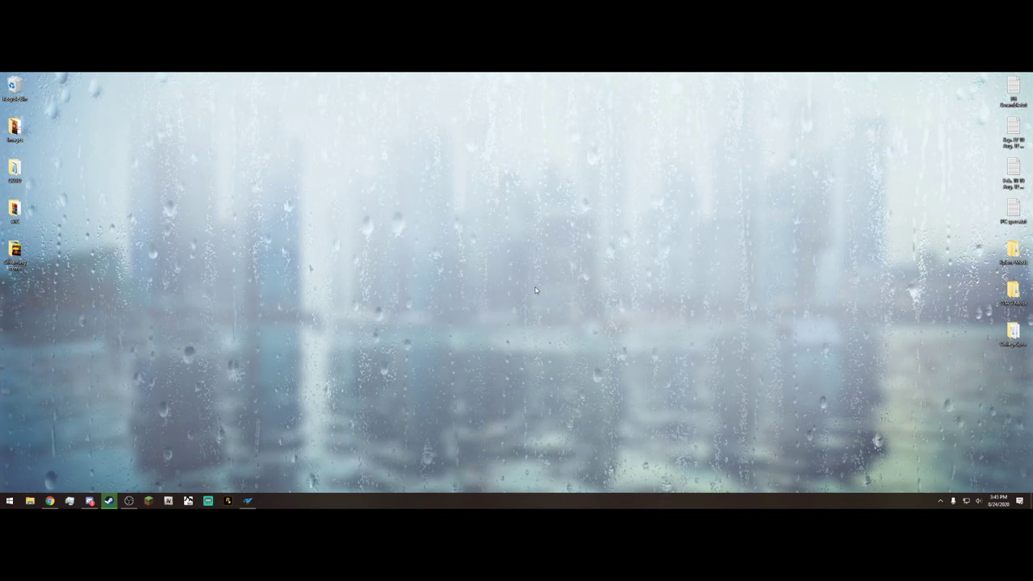
{"action": "key", "text": "super+s"}
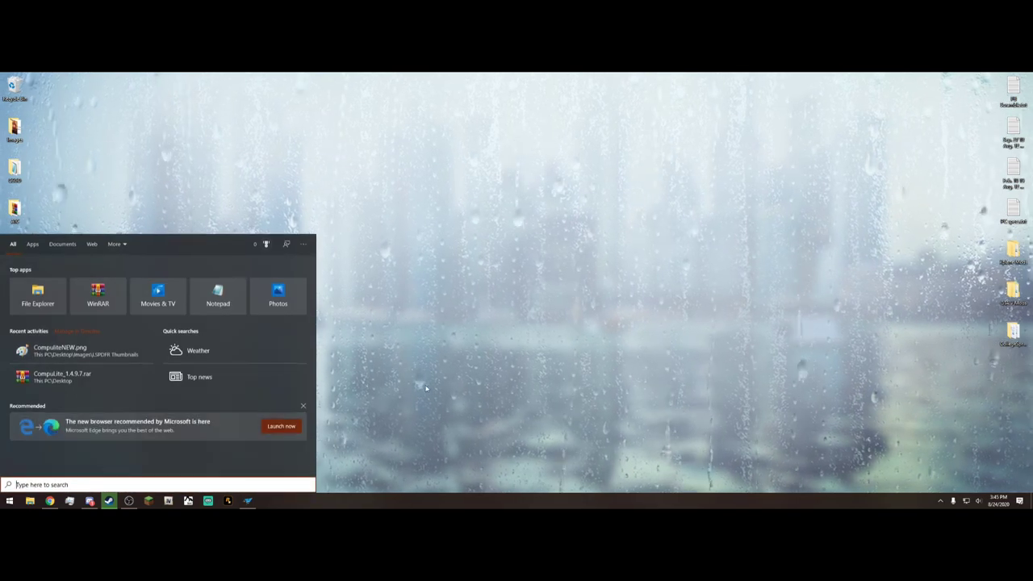
{"action": "key", "text": "Escape"}
{"action": "key", "text": "super"}
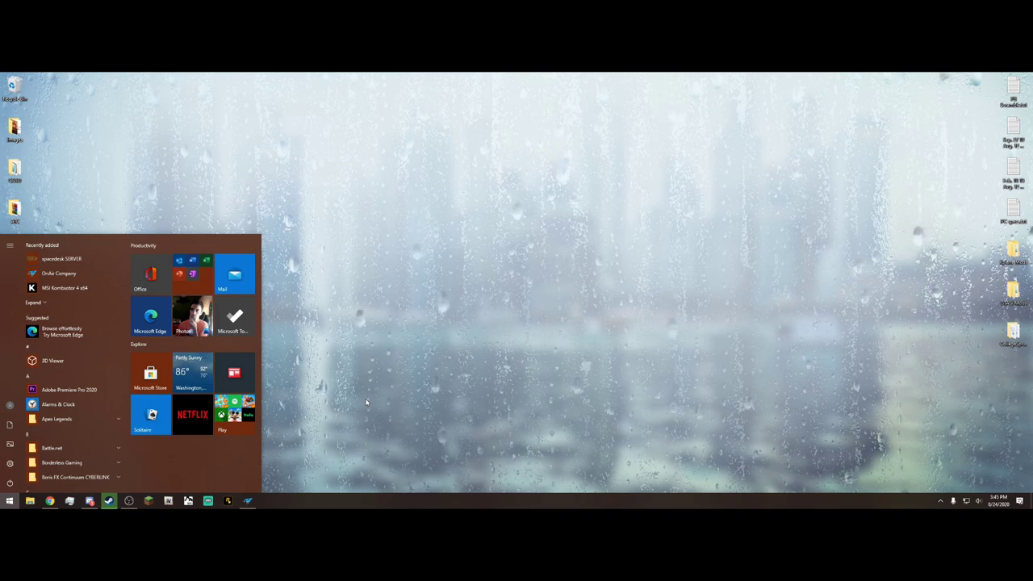
{"action": "left_click", "coordinate": [337, 399]}
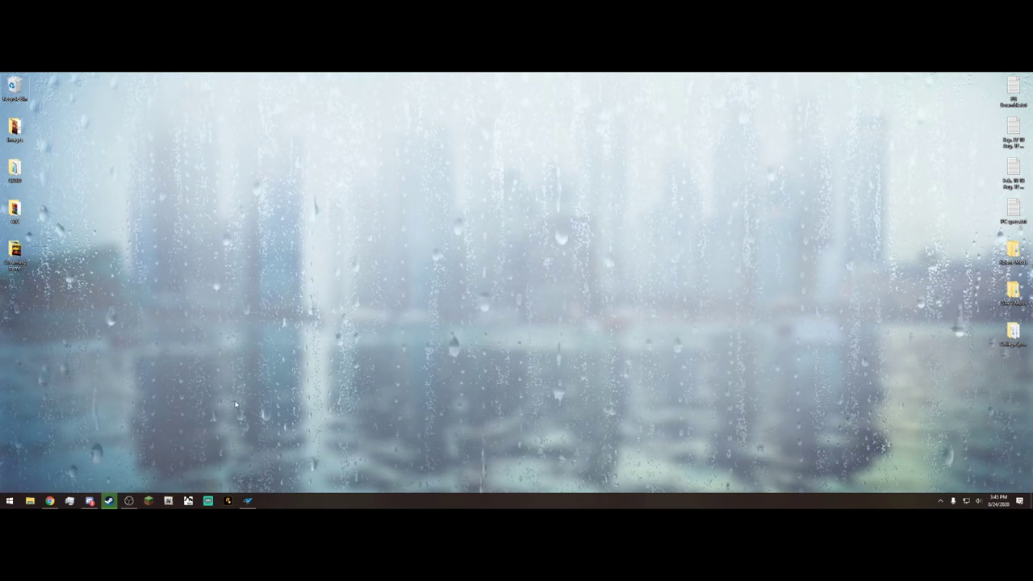
- Search Windows for the Game Mode settings and turn Game Mode off
{"action": "key", "text": "super+s"}
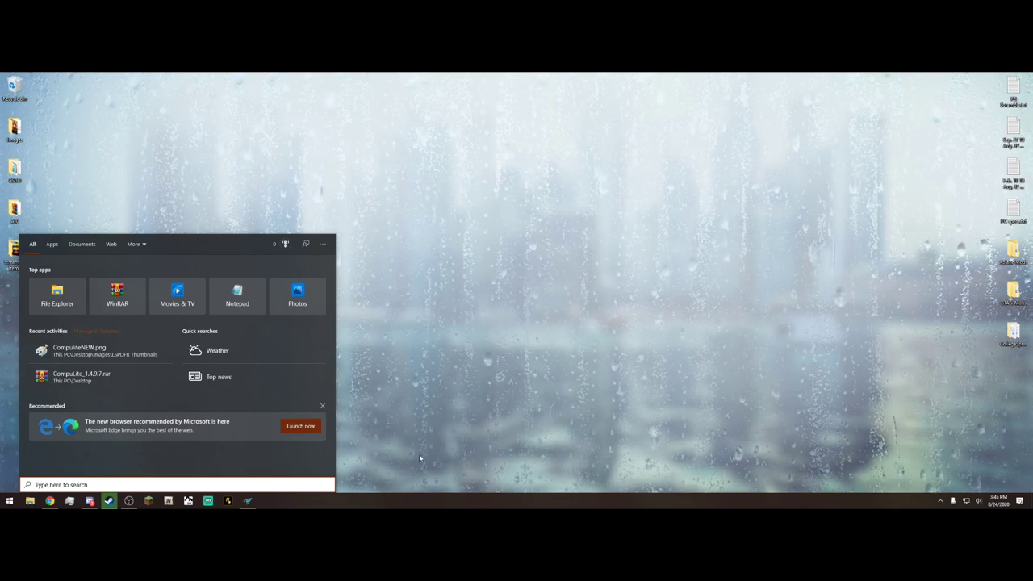
{"action": "type", "text": "game mode"}
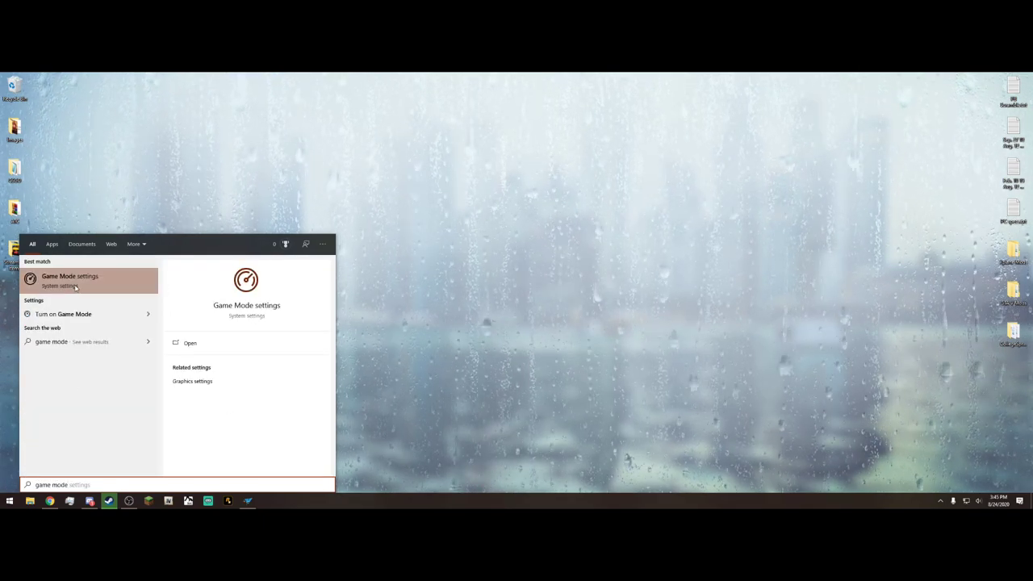
{"action": "key", "text": "Return"}
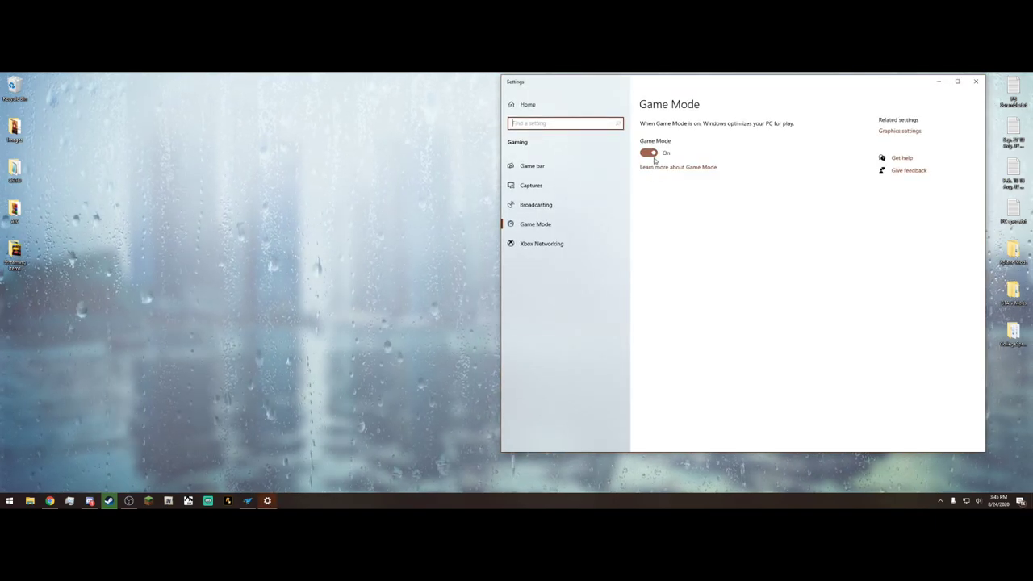
{"action": "left_click", "coordinate": [650, 152]}
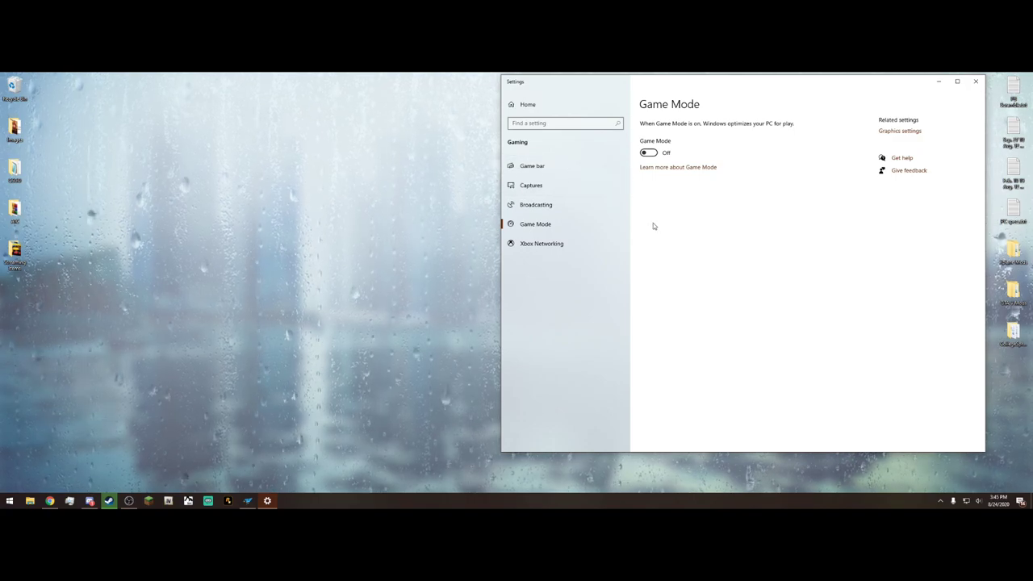
{"action": "left_click_drag", "start_coordinate": [669, 84], "coordinate": [657, 107]}
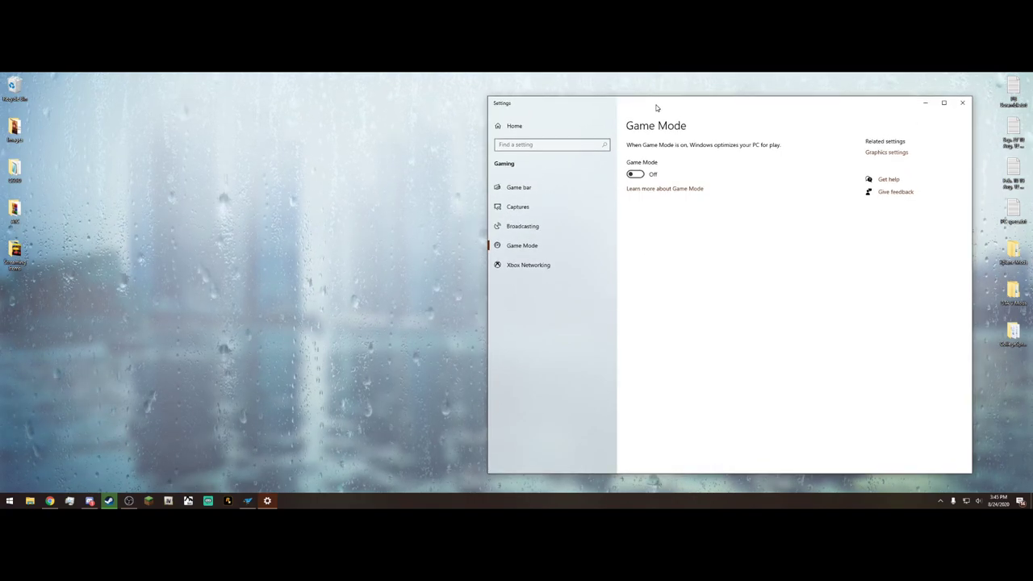
- Check the Game bar settings, and turn off recording audio when a game is recorded in the Captures settings
{"action": "left_click", "coordinate": [521, 192]}
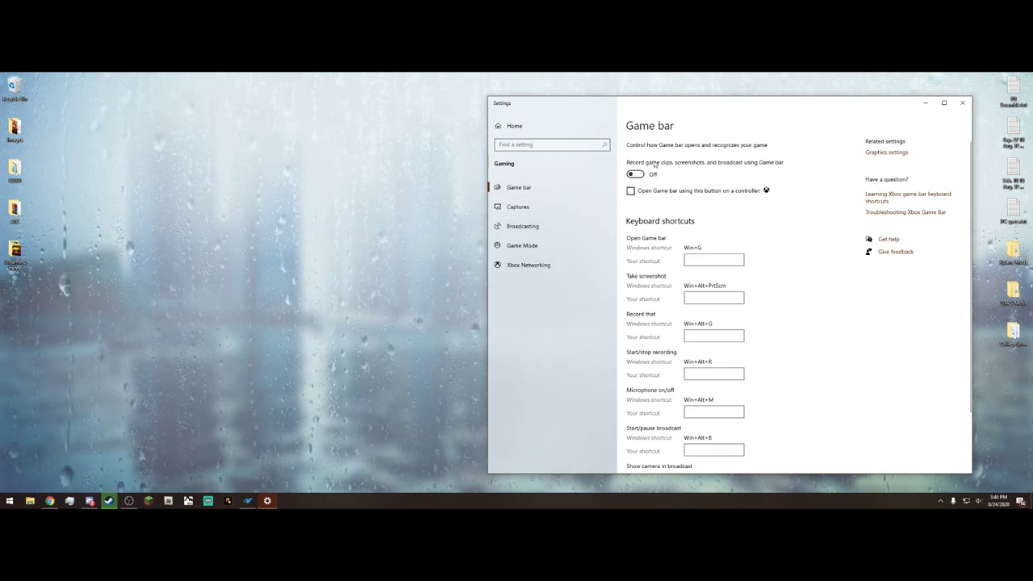
{"action": "left_click", "coordinate": [522, 209]}
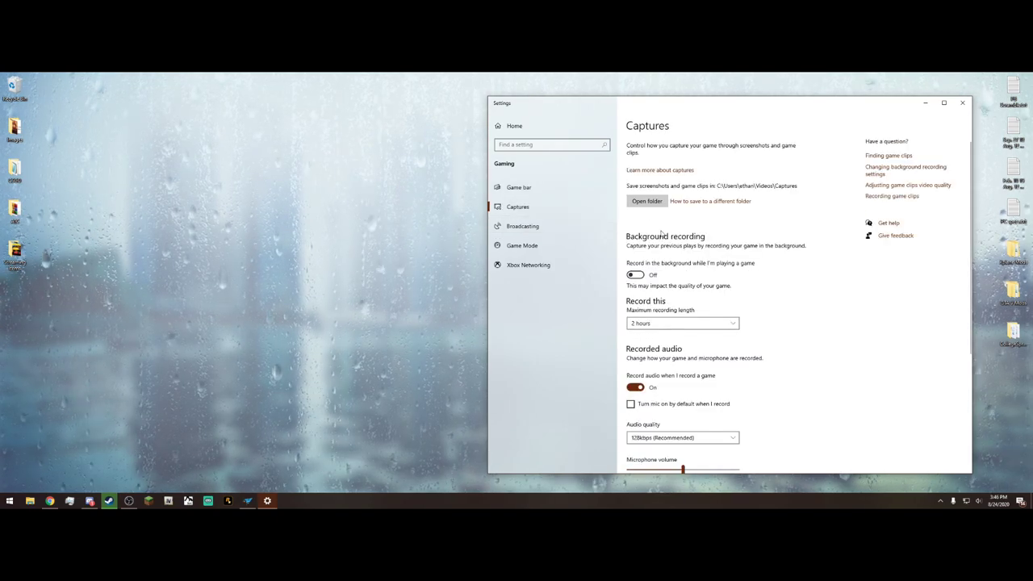
{"action": "scroll", "coordinate": [653, 273], "scroll_direction": "down", "scroll_amount": 1}
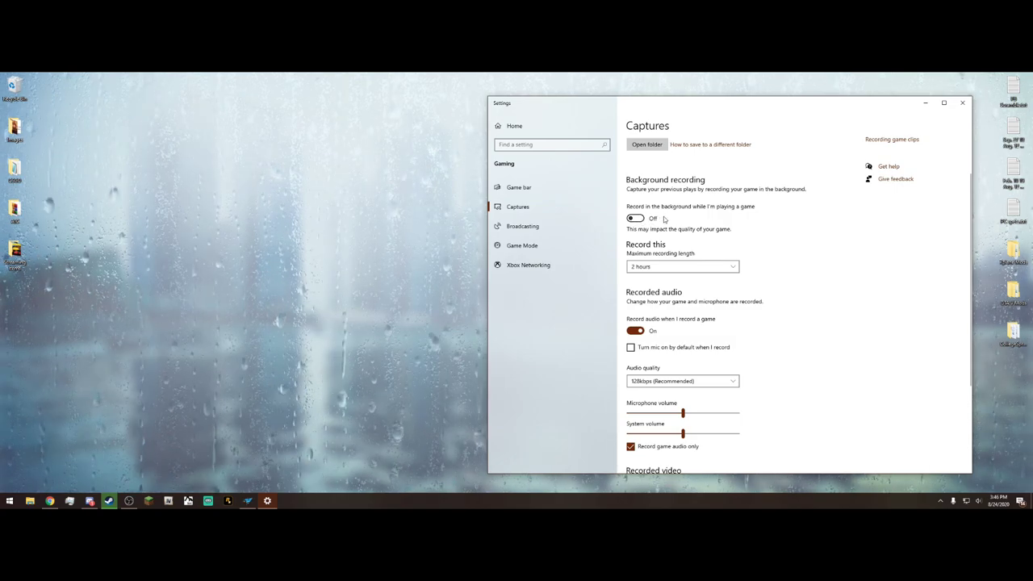
{"action": "scroll", "coordinate": [662, 242], "scroll_direction": "down", "scroll_amount": 1}
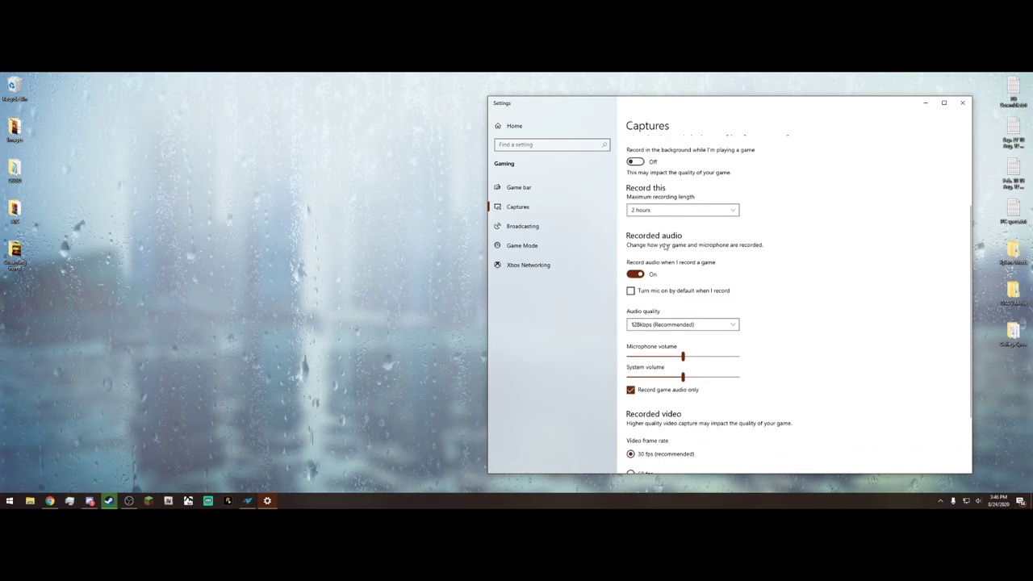
{"action": "left_click", "coordinate": [637, 274]}
{"action": "scroll", "coordinate": [661, 260], "scroll_direction": "up", "scroll_amount": 2}
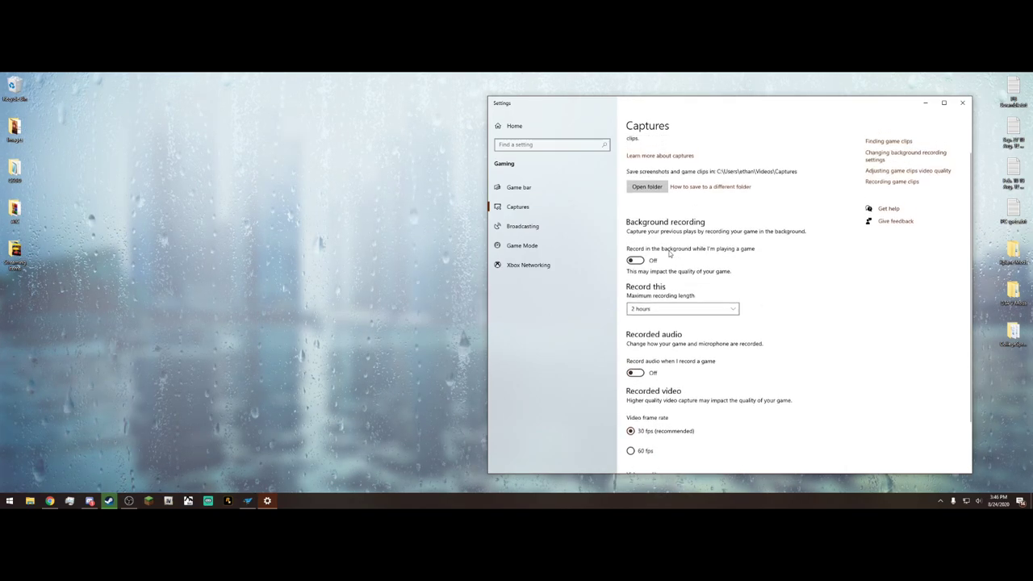
- Recheck the Game Mode, Game bar and Captures settings, and close the Settings window
{"action": "left_click", "coordinate": [568, 265]}
{"action": "left_click", "coordinate": [547, 246]}
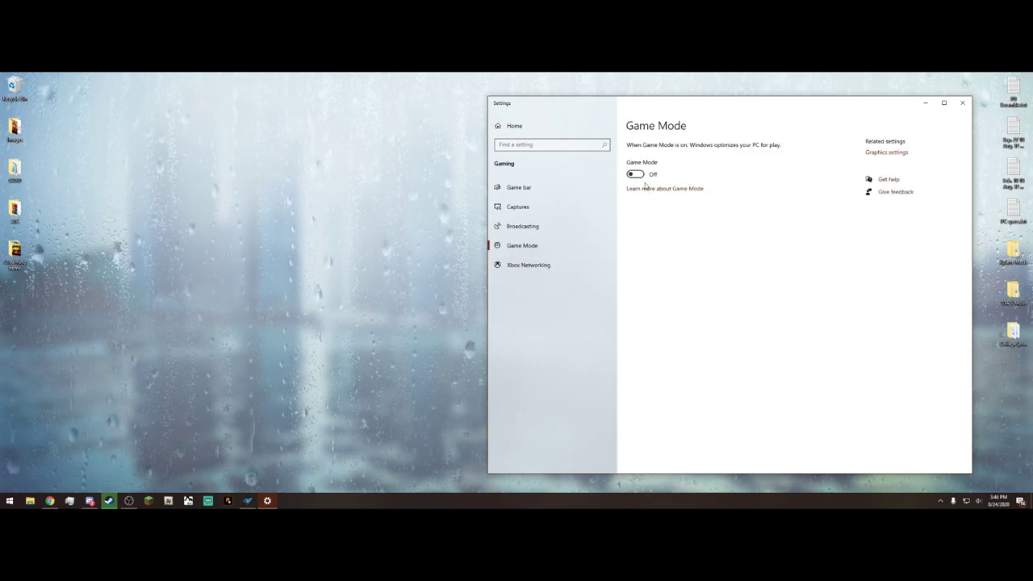
{"action": "left_click", "coordinate": [524, 194]}
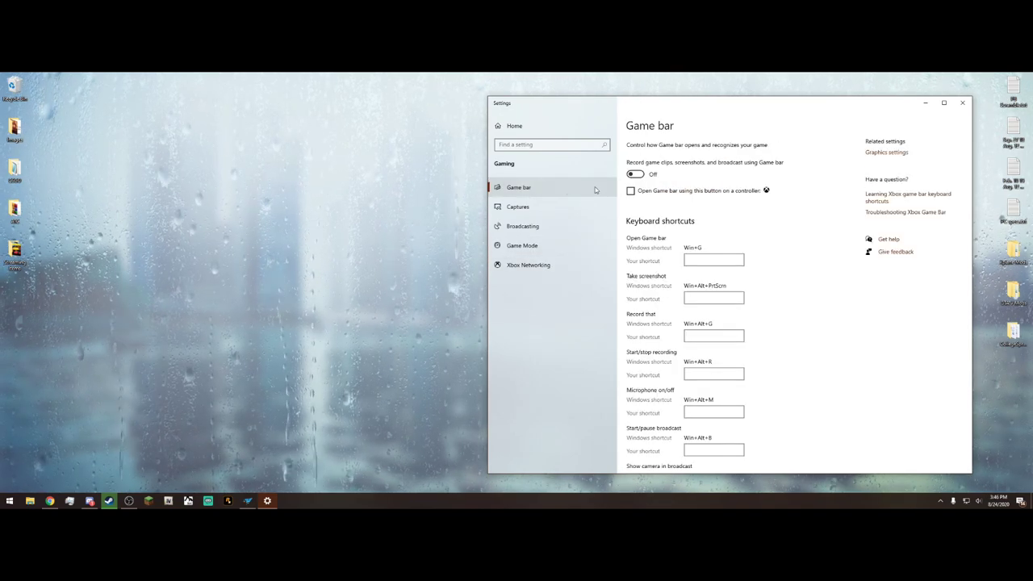
{"action": "left_click", "coordinate": [521, 206]}
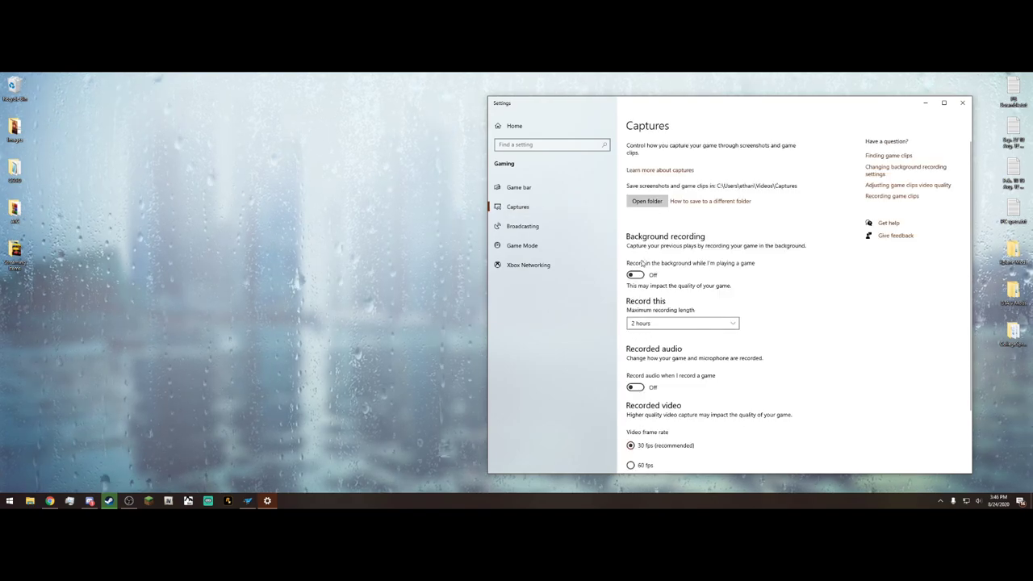
{"action": "scroll", "coordinate": [641, 264], "scroll_direction": "down", "scroll_amount": 1}
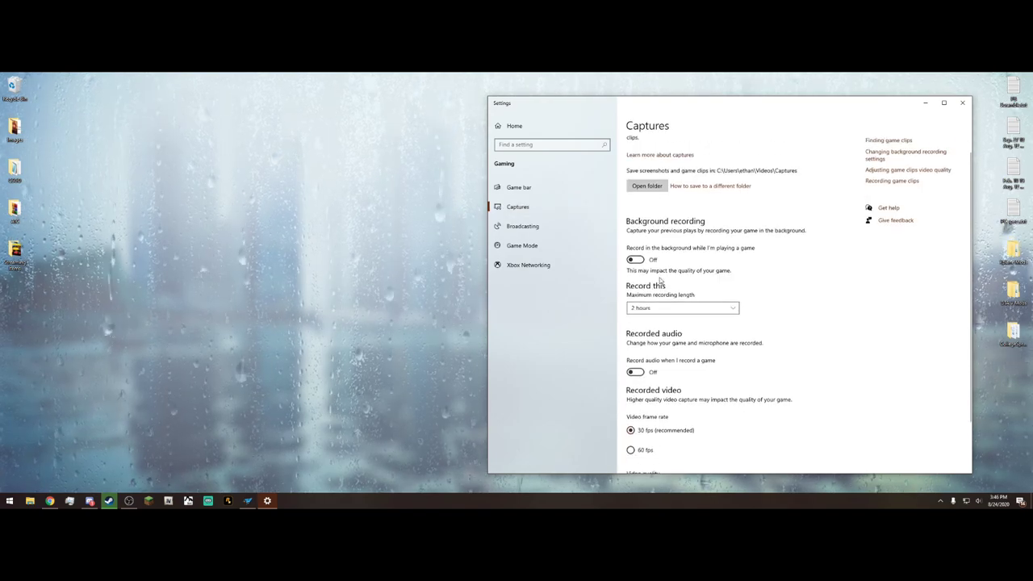
{"action": "left_click", "coordinate": [962, 103]}
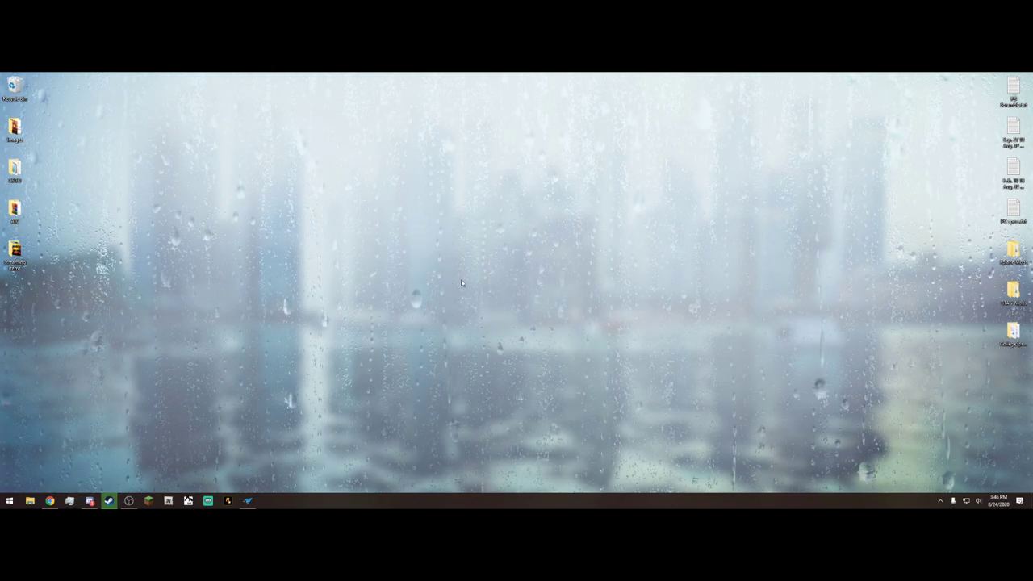
- Find the Windows Graphics settings and add the universal app Microsoft Flight Simulator to the graphics performance preferences
{"action": "key", "text": "super+s"}
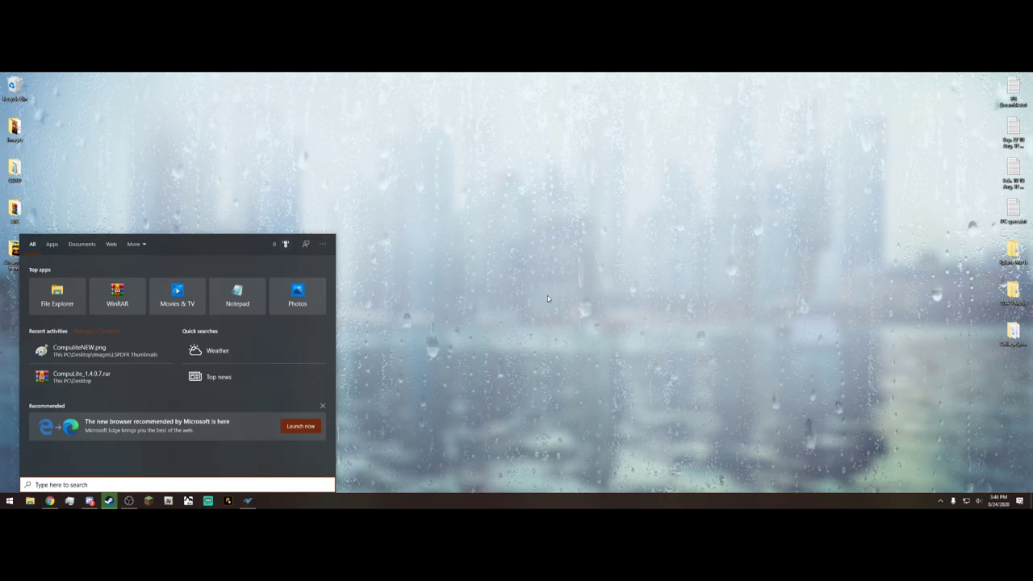
{"action": "type", "text": "gpu"}
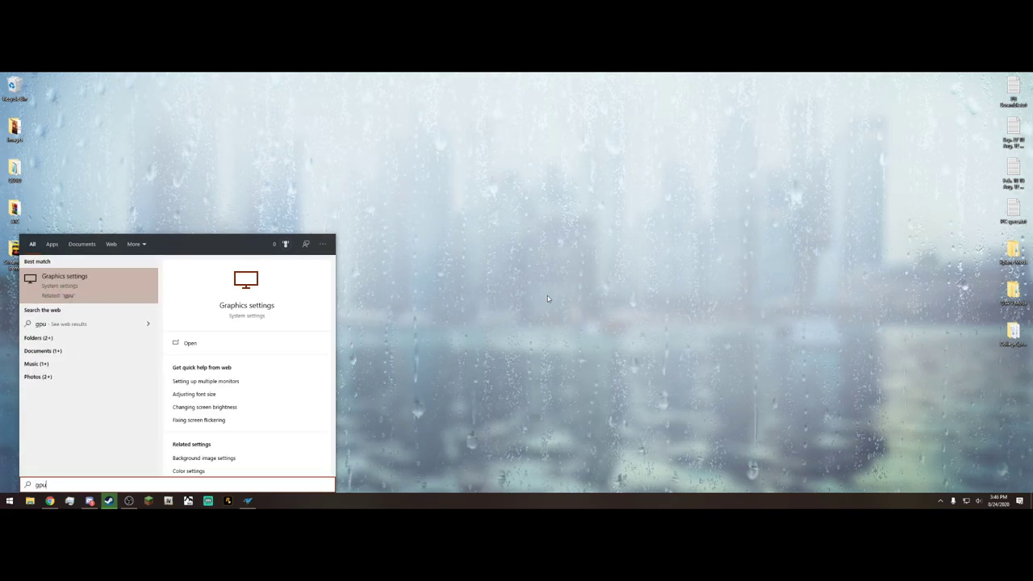
{"action": "left_click", "coordinate": [86, 281]}
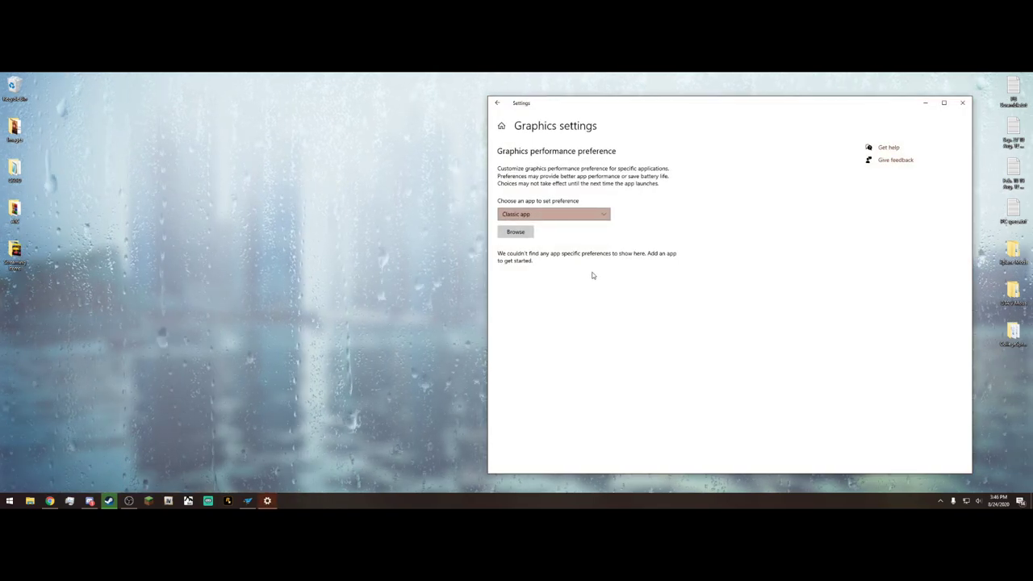
{"action": "left_click", "coordinate": [580, 218]}
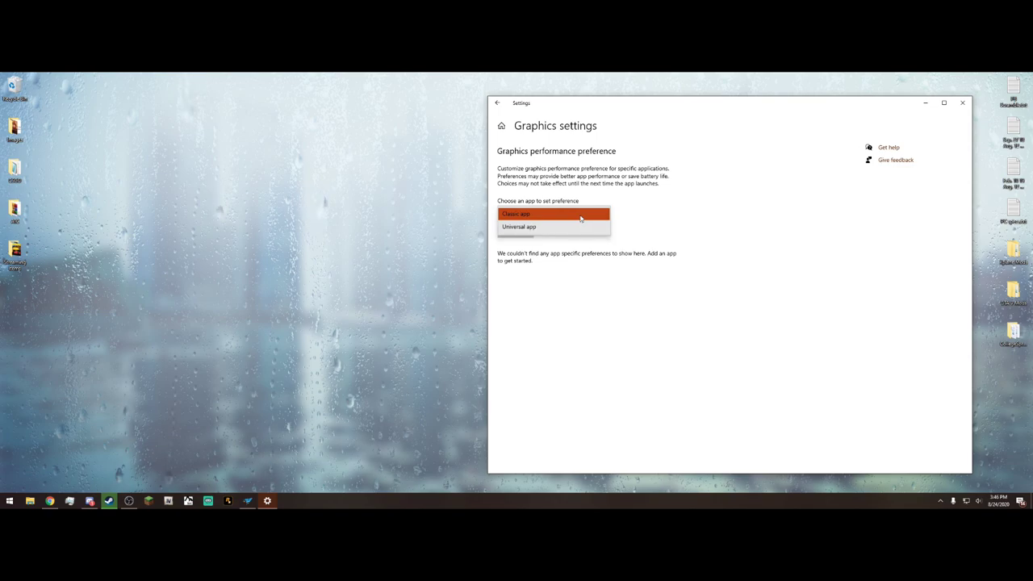
{"action": "left_click", "coordinate": [528, 228]}
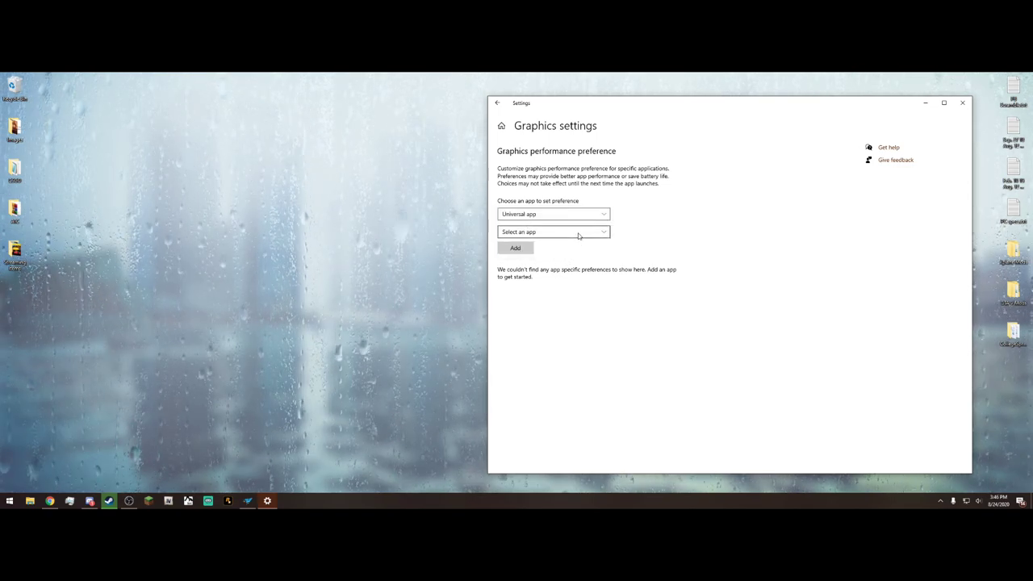
{"action": "left_click", "coordinate": [565, 235]}
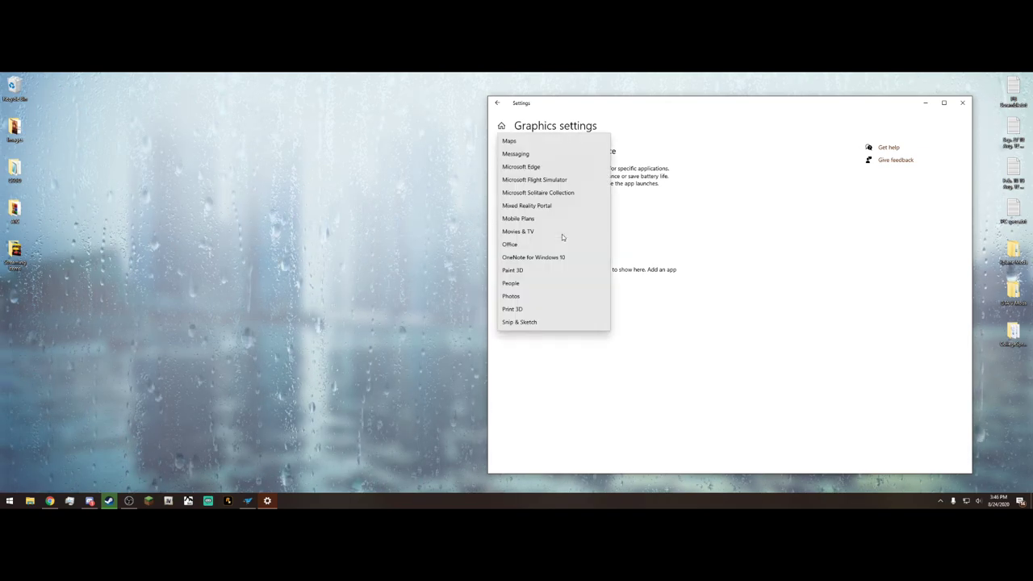
{"action": "left_click", "coordinate": [533, 180]}
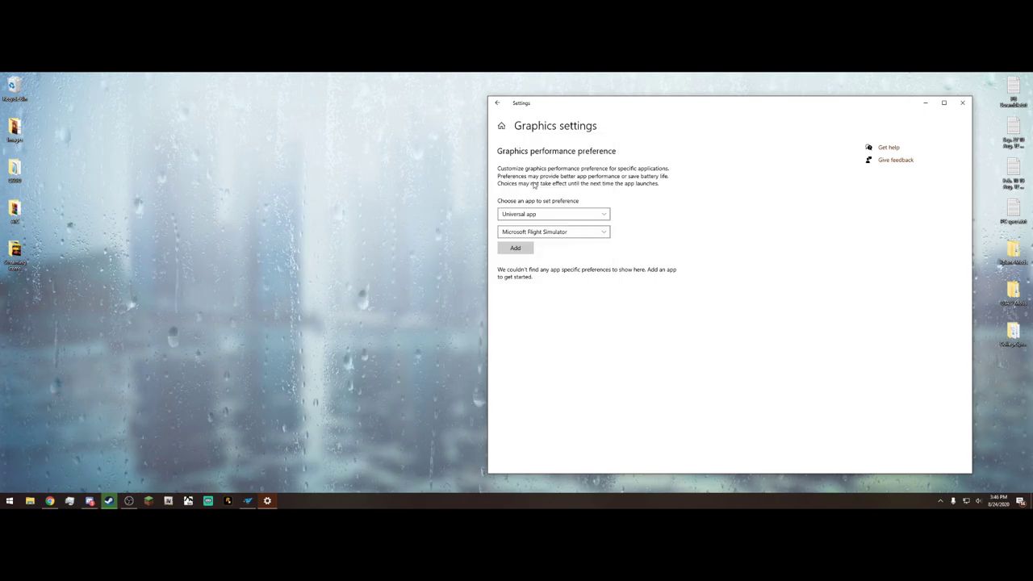
{"action": "left_click", "coordinate": [521, 248]}
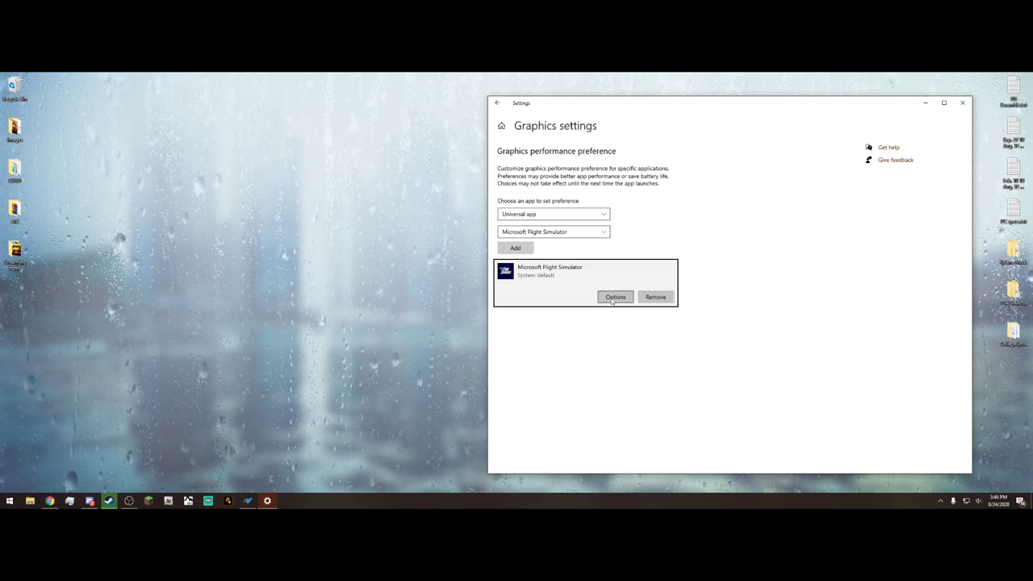
- Save High performance as Microsoft Flight Simulator's graphics preference and close the Settings window
{"action": "left_click", "coordinate": [614, 297]}
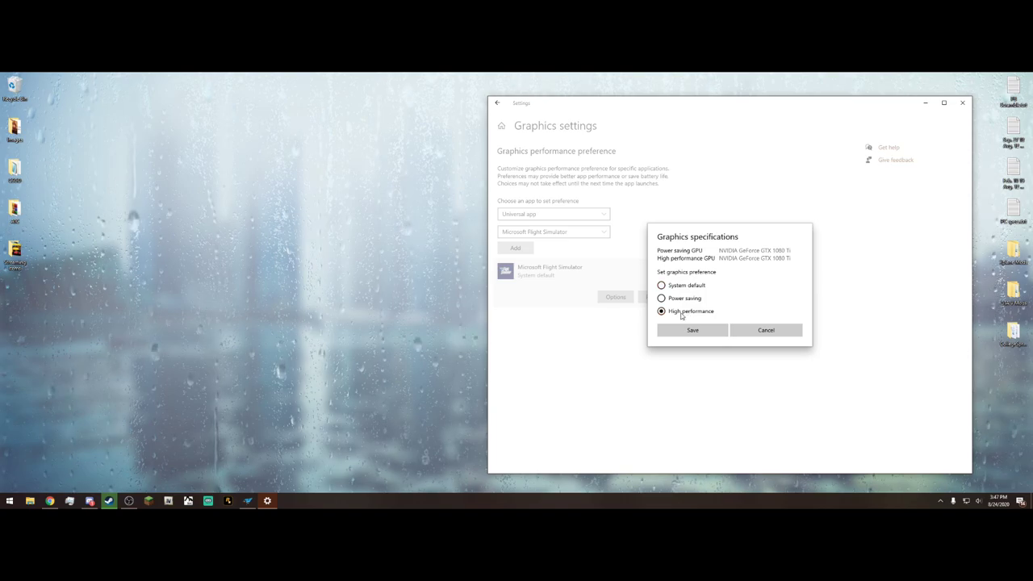
{"action": "left_click", "coordinate": [693, 330]}
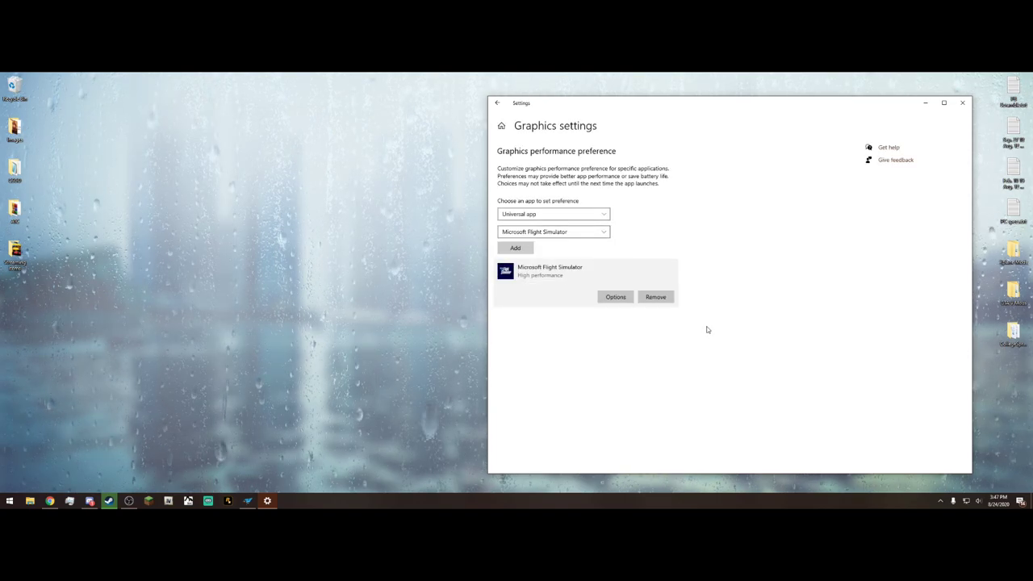
{"action": "left_click", "coordinate": [963, 105]}
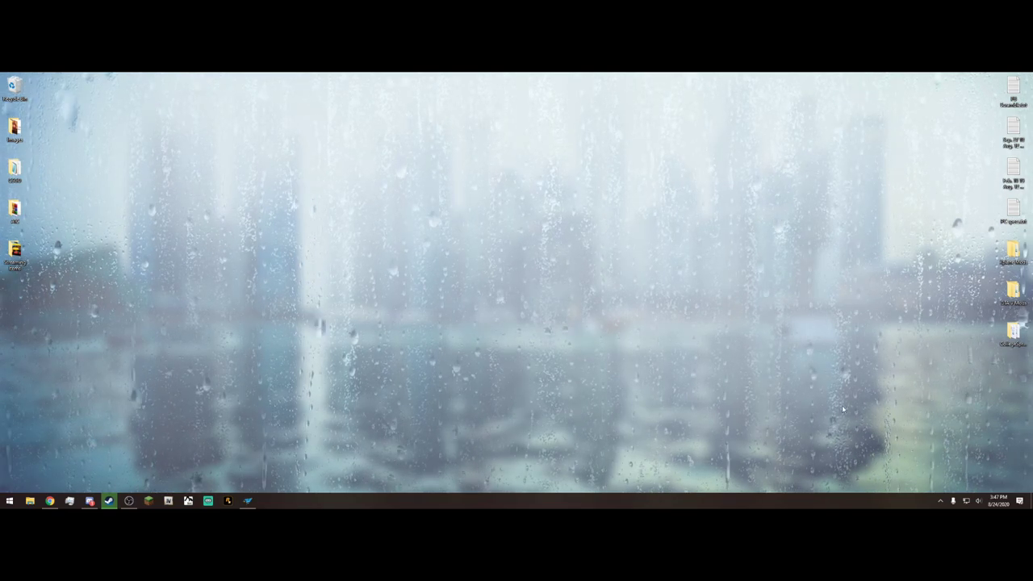
- Check GeForce Experience for available graphics driver updates and close it
{"action": "left_click", "coordinate": [941, 500]}
{"action": "left_click", "coordinate": [917, 455]}
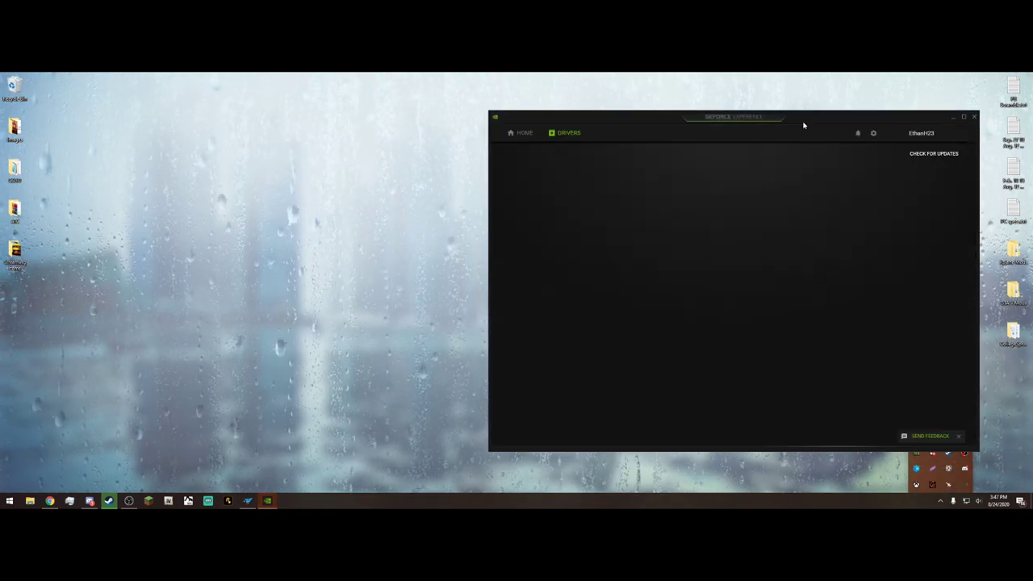
{"action": "left_click_drag", "start_coordinate": [802, 122], "coordinate": [616, 117]}
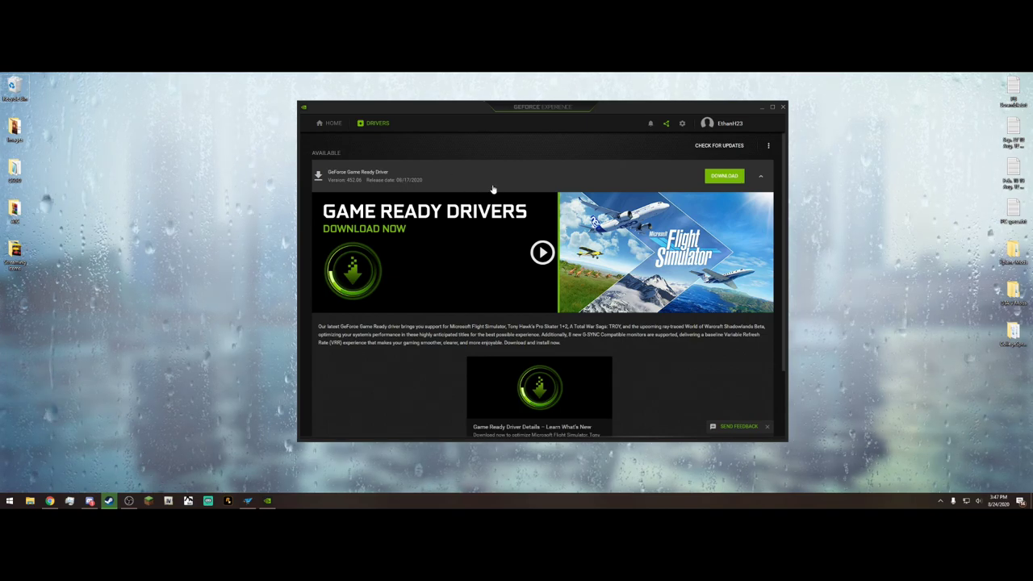
{"action": "left_click", "coordinate": [782, 107]}
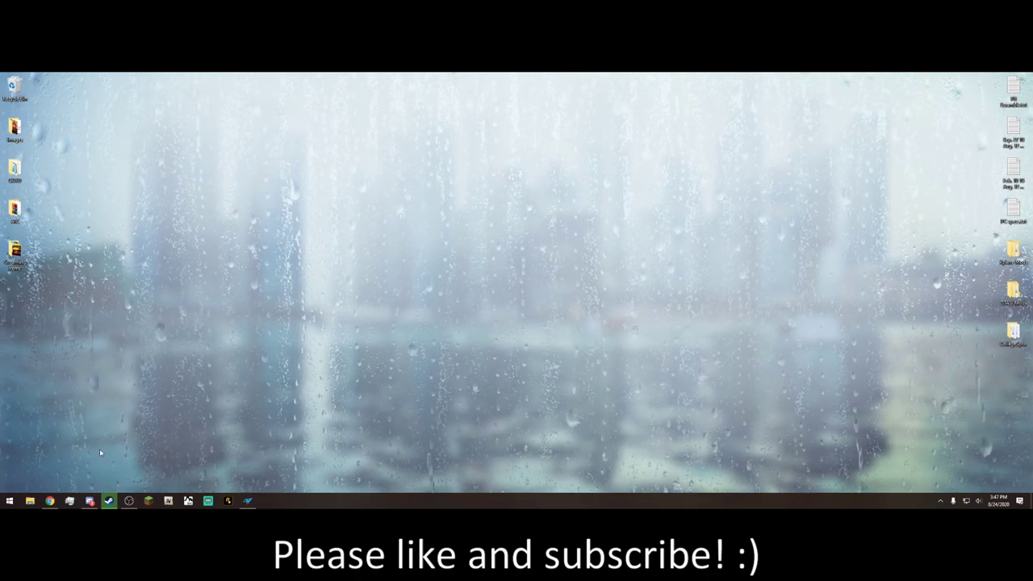
- Switch to the Steam library and open the properties of Microsoft Flight Simulator
{"action": "left_click", "coordinate": [109, 500]}
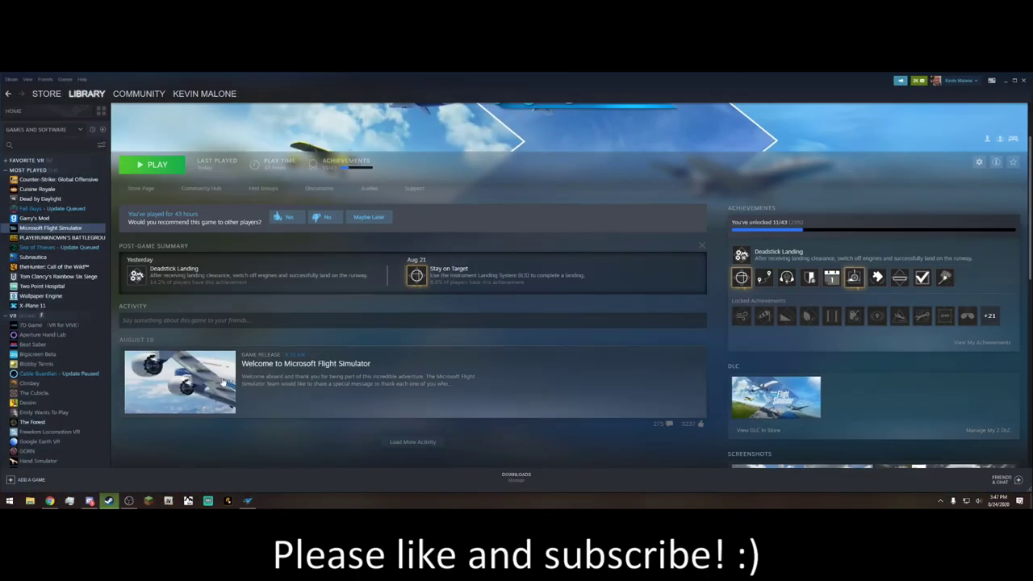
{"action": "right_click", "coordinate": [63, 231]}
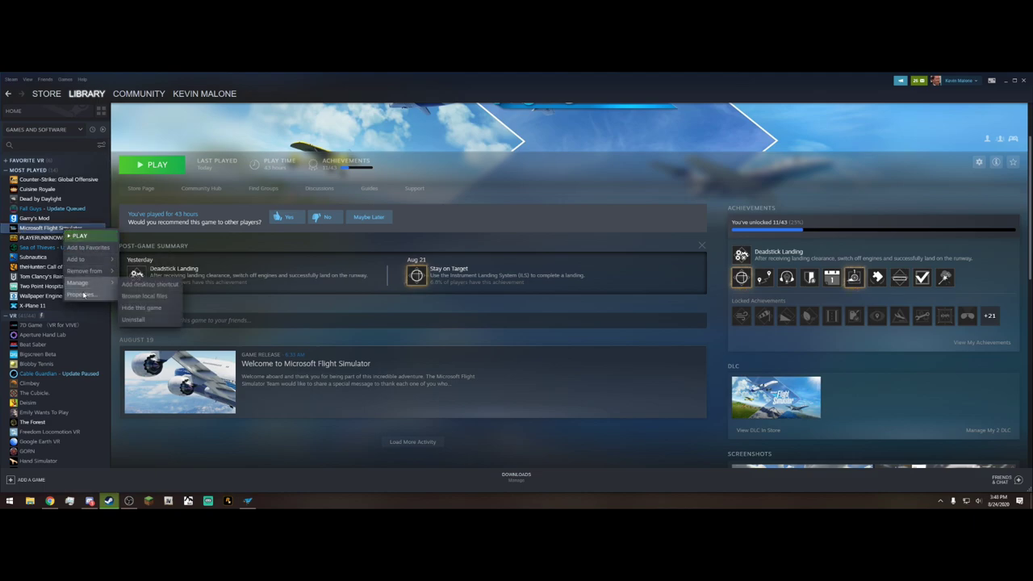
{"action": "left_click", "coordinate": [85, 296]}
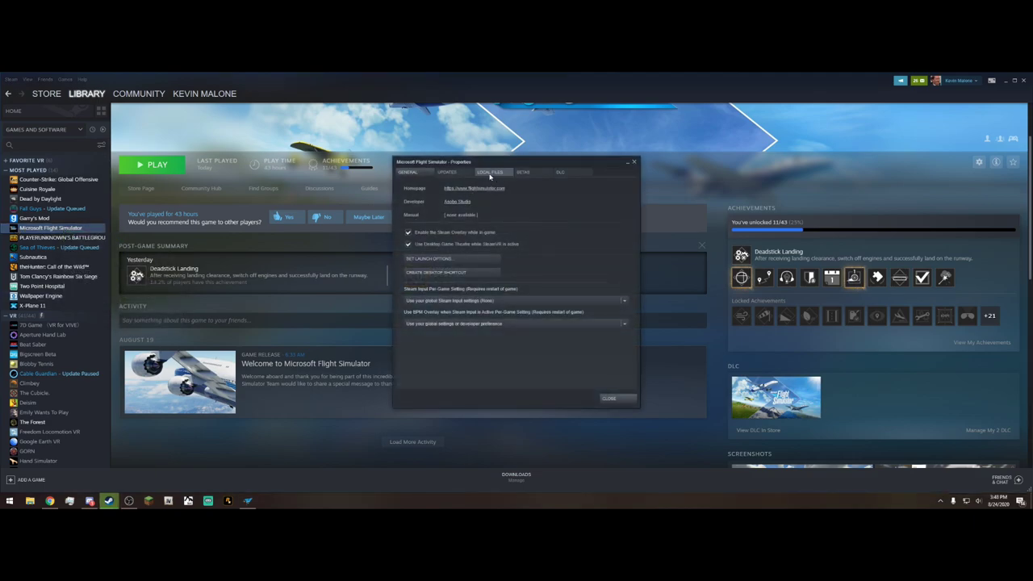
- Browse Microsoft Flight Simulator's local files and open the compatibility properties of FlightSimulator.exe
{"action": "left_click", "coordinate": [491, 172]}
{"action": "left_click", "coordinate": [431, 205]}
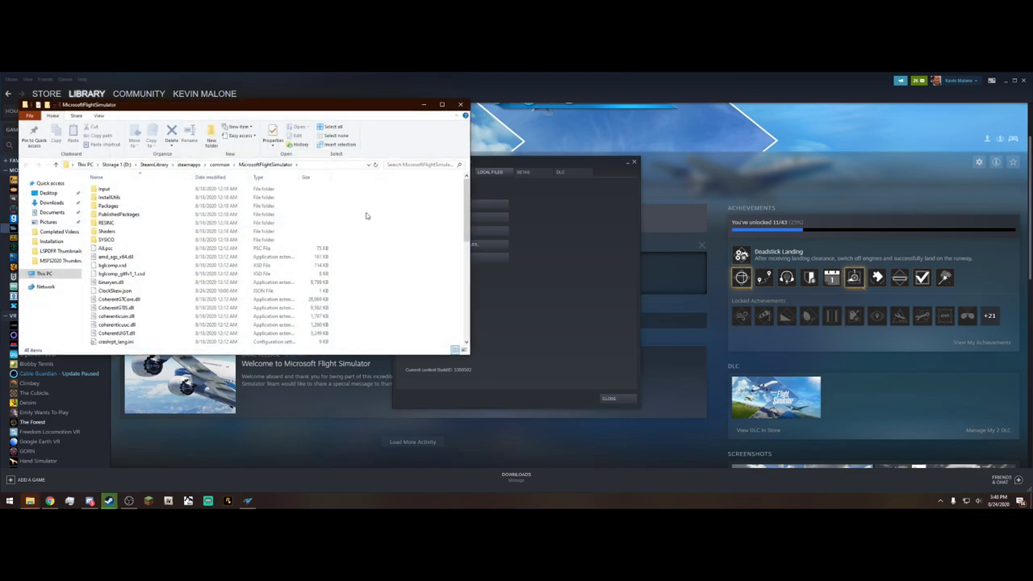
{"action": "left_click_drag", "start_coordinate": [304, 113], "coordinate": [568, 130]}
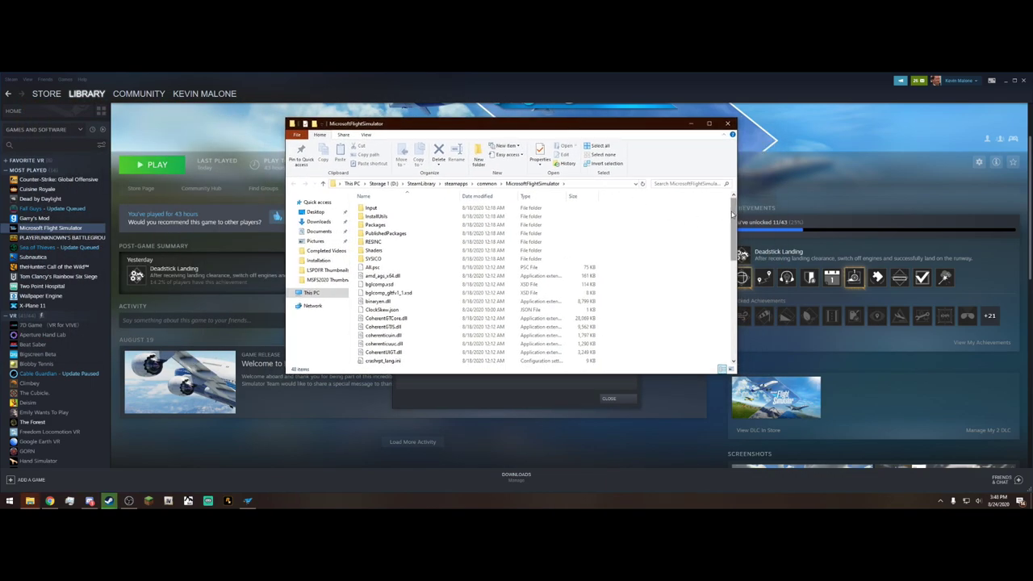
{"action": "left_click_drag", "start_coordinate": [732, 214], "coordinate": [717, 256]}
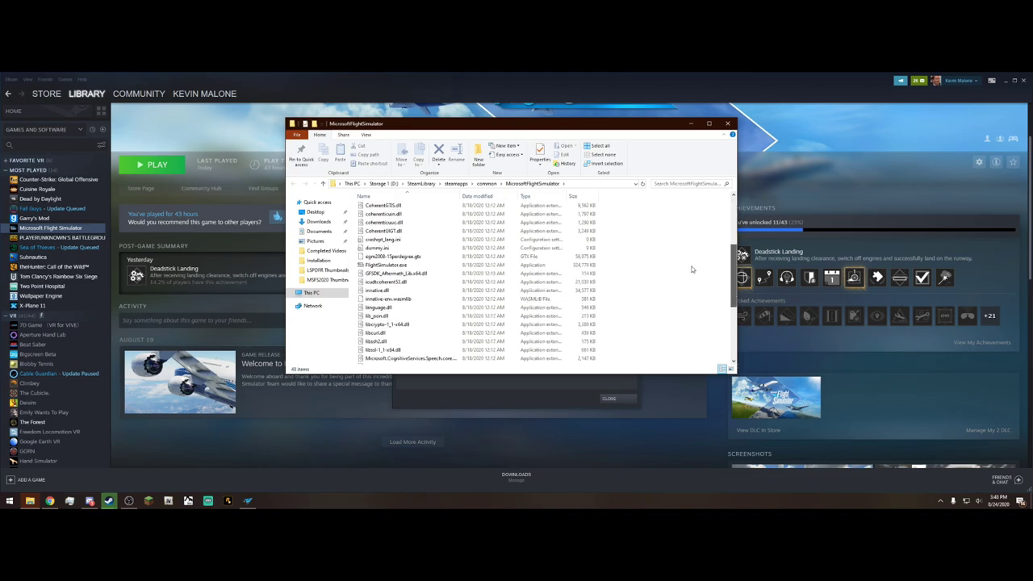
{"action": "left_click", "coordinate": [411, 266]}
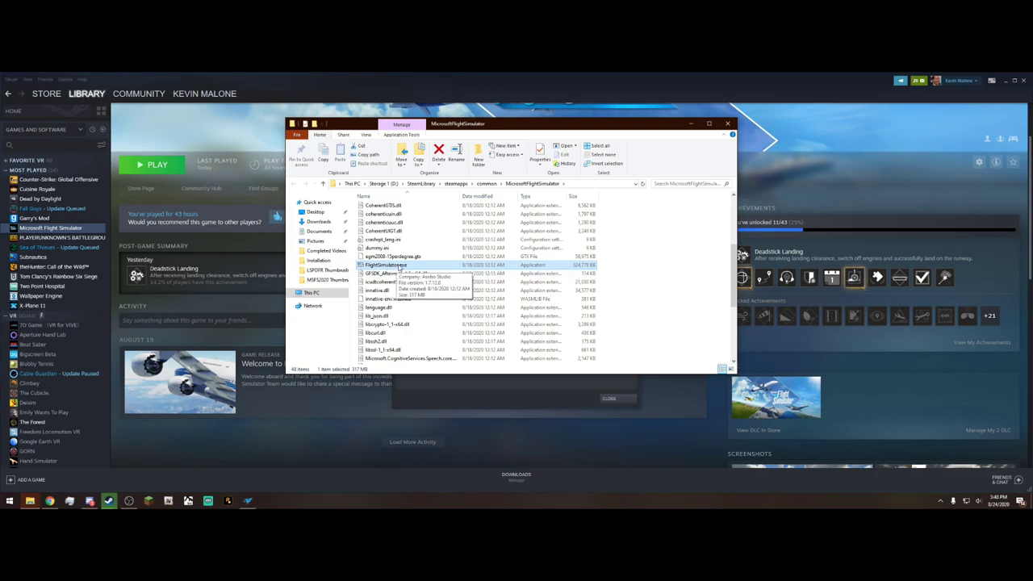
{"action": "right_click", "coordinate": [394, 268]}
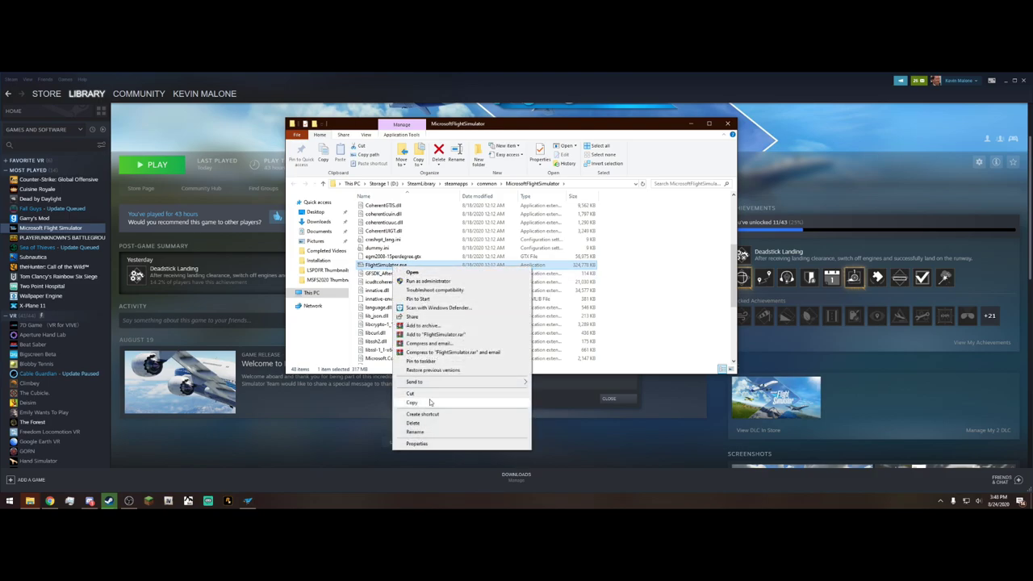
{"action": "left_click", "coordinate": [416, 444]}
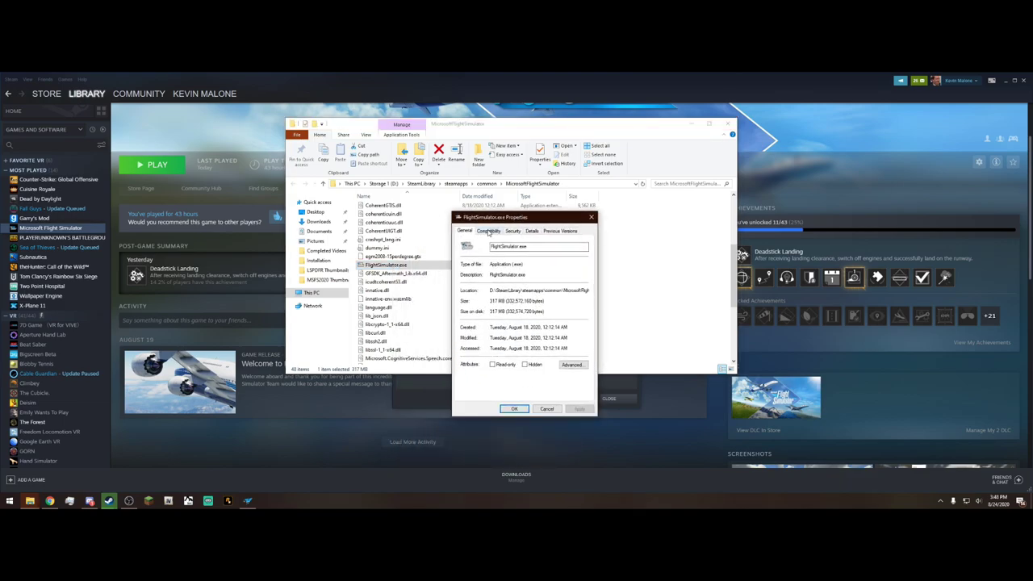
{"action": "left_click", "coordinate": [488, 232]}
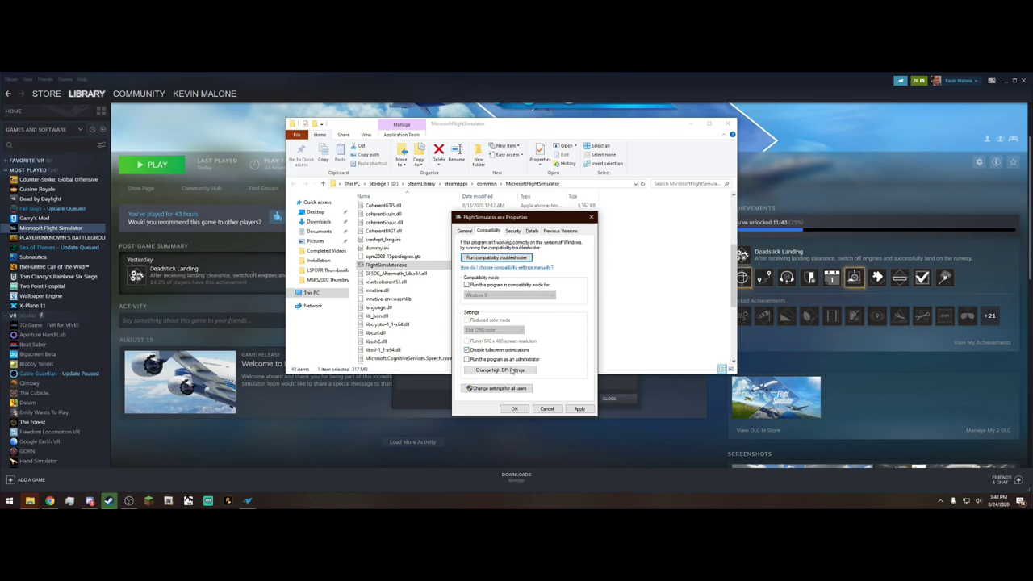
- Disable fullscreen optimizations and override high DPI scaling with Application for FlightSimulator.exe, apply the changes and close the open windows
{"action": "left_click", "coordinate": [510, 373]}
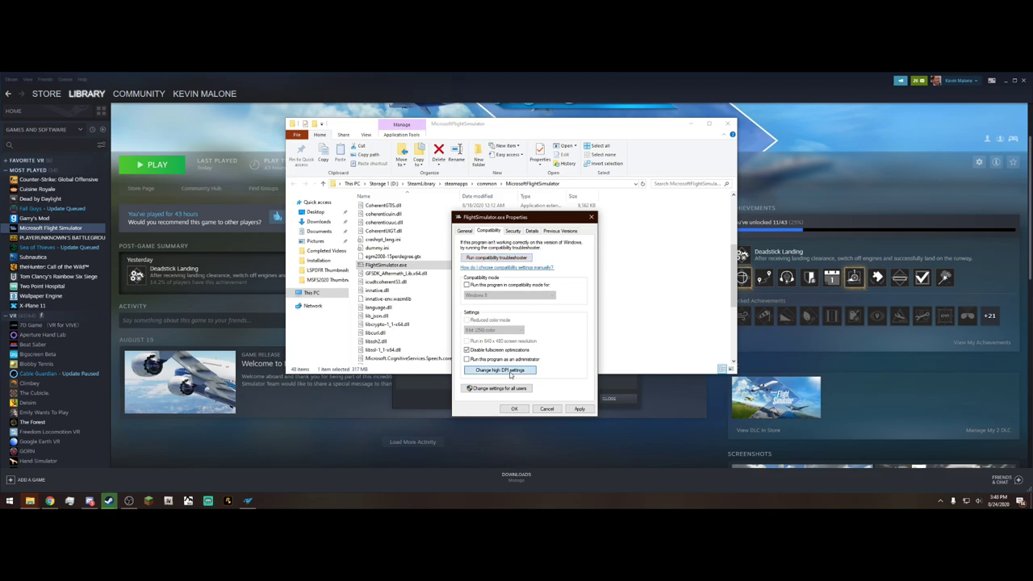
{"action": "left_click_drag", "start_coordinate": [511, 263], "coordinate": [587, 251]}
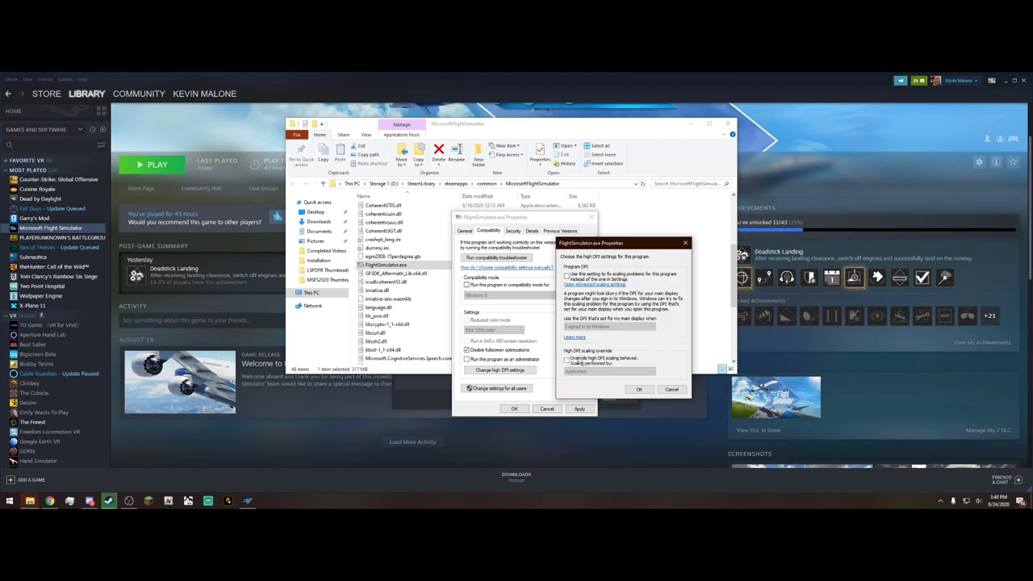
{"action": "left_click", "coordinate": [566, 359]}
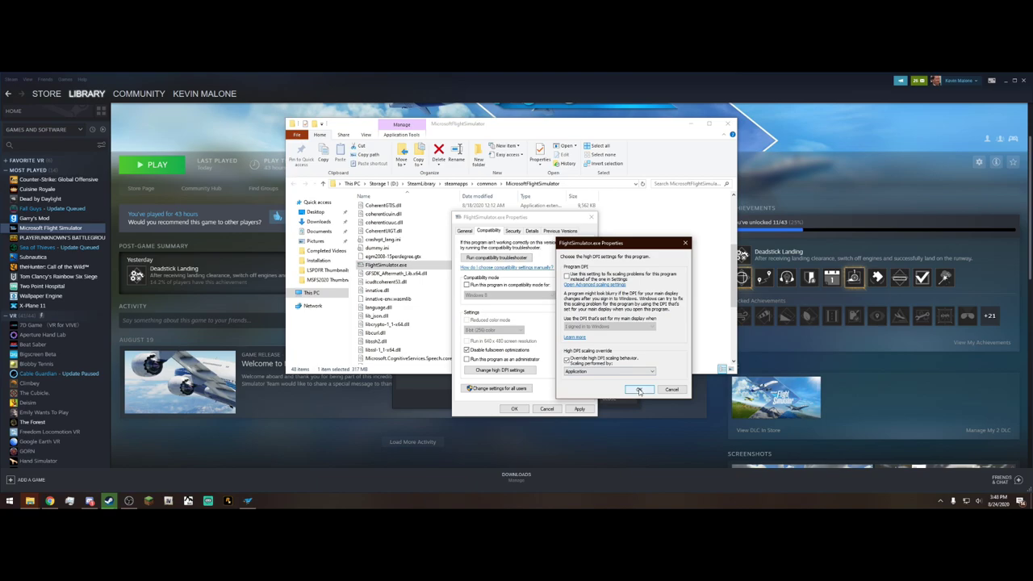
{"action": "left_click", "coordinate": [639, 390]}
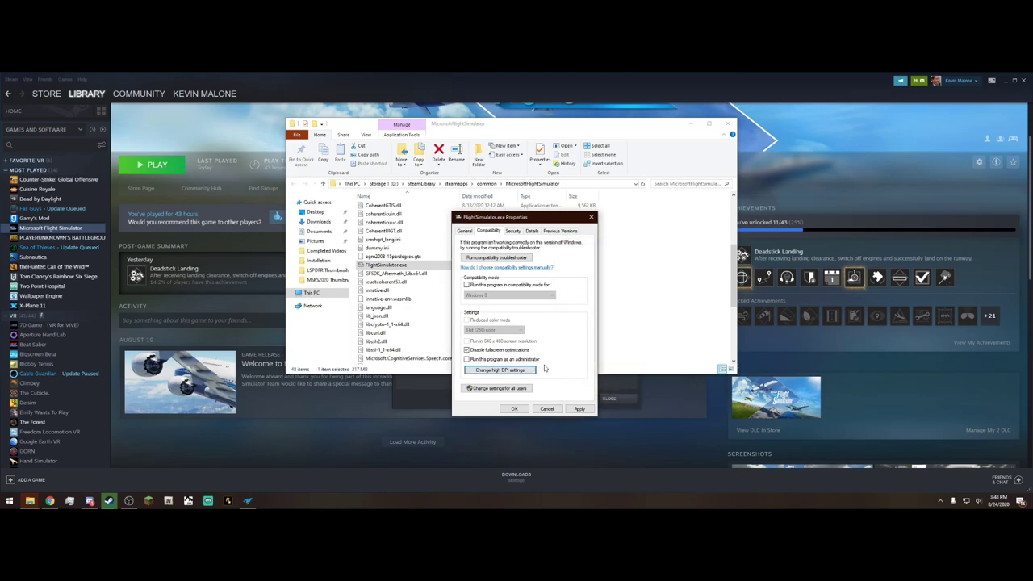
{"action": "left_click", "coordinate": [578, 409]}
{"action": "left_click", "coordinate": [514, 409]}
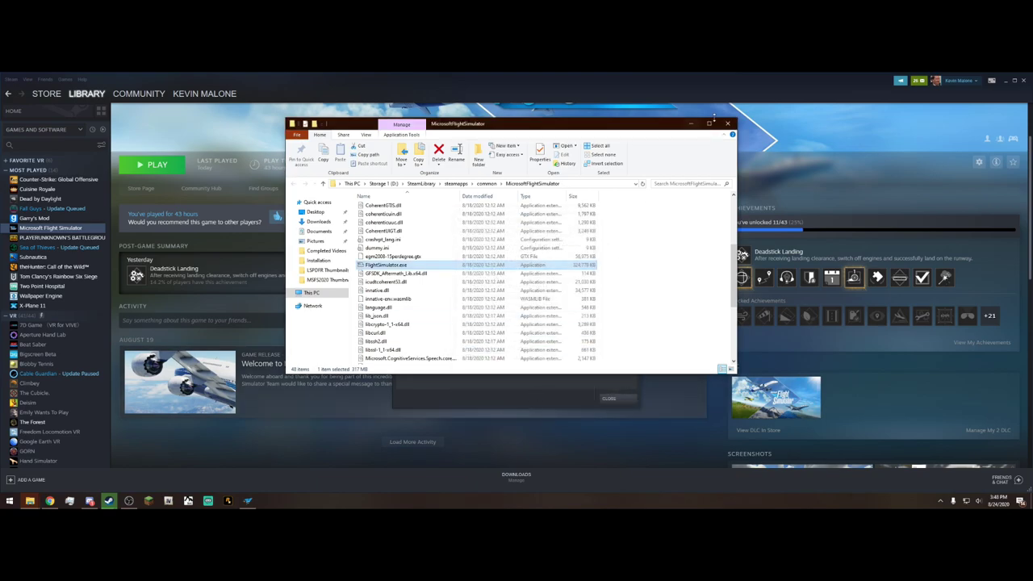
{"action": "left_click", "coordinate": [728, 125]}
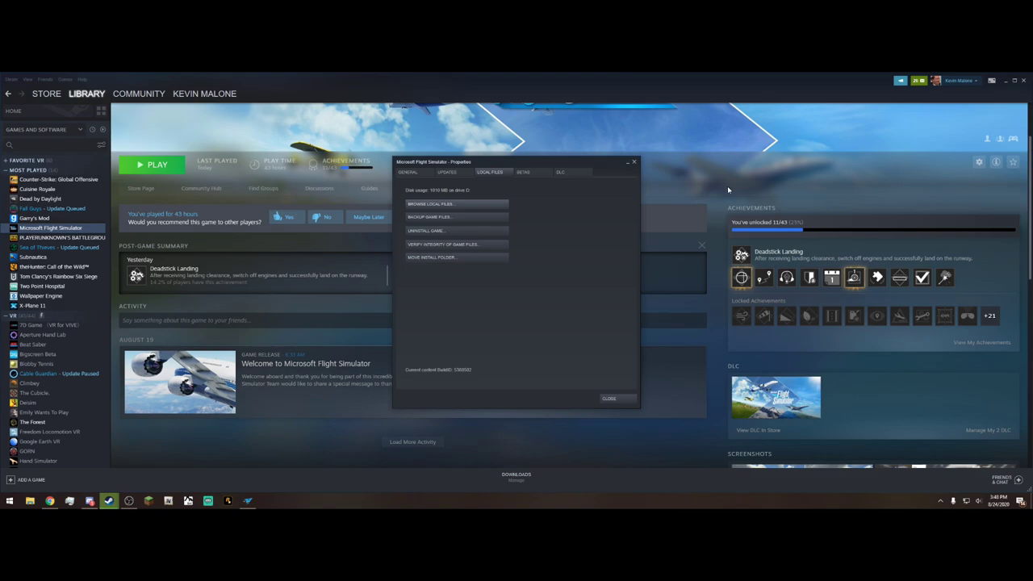
{"action": "left_click", "coordinate": [611, 398]}
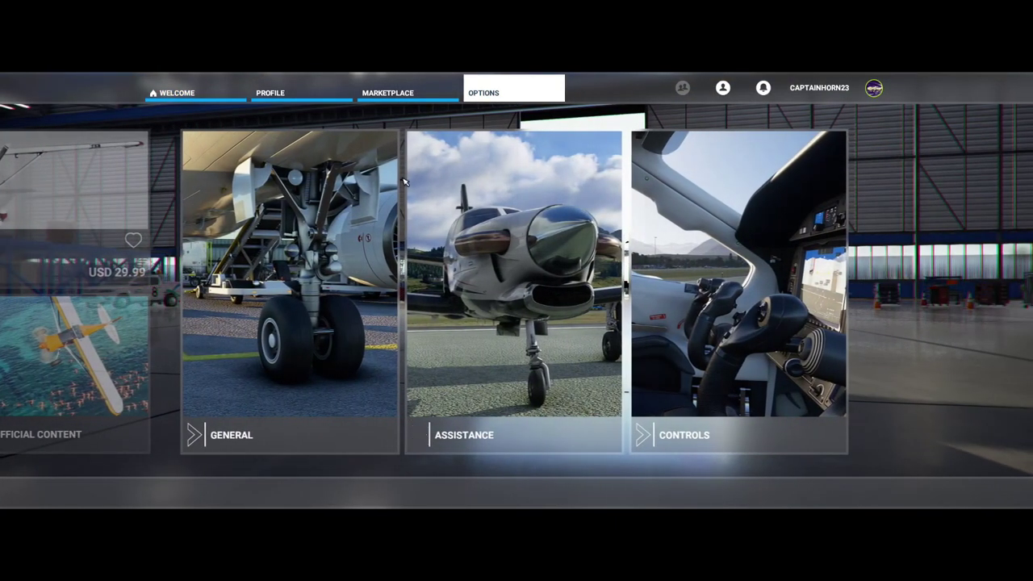
- Open the simulator's general graphics options and check the display mode and full screen resolution choices without changing them
{"action": "left_click", "coordinate": [317, 309]}
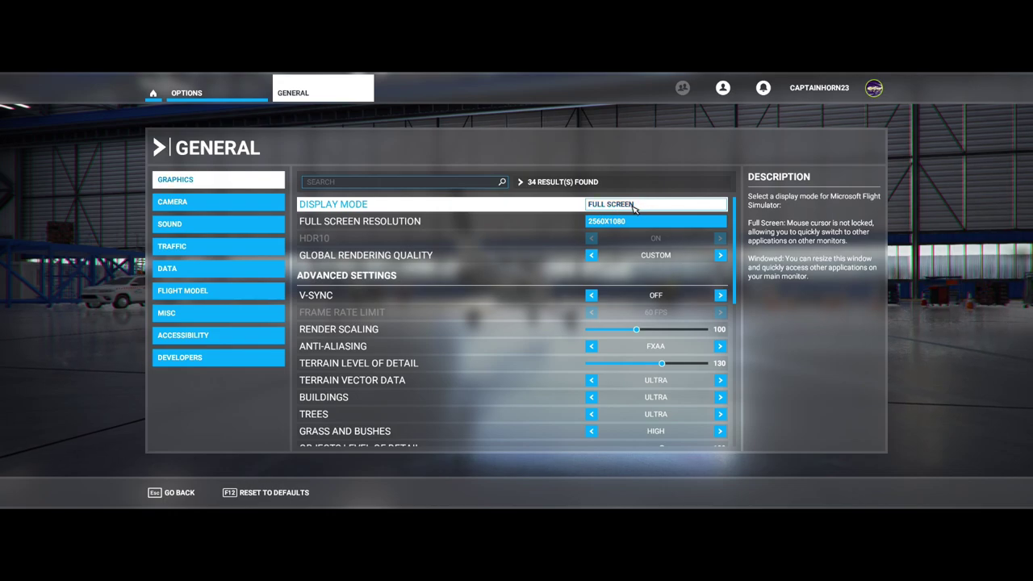
{"action": "left_click", "coordinate": [634, 206]}
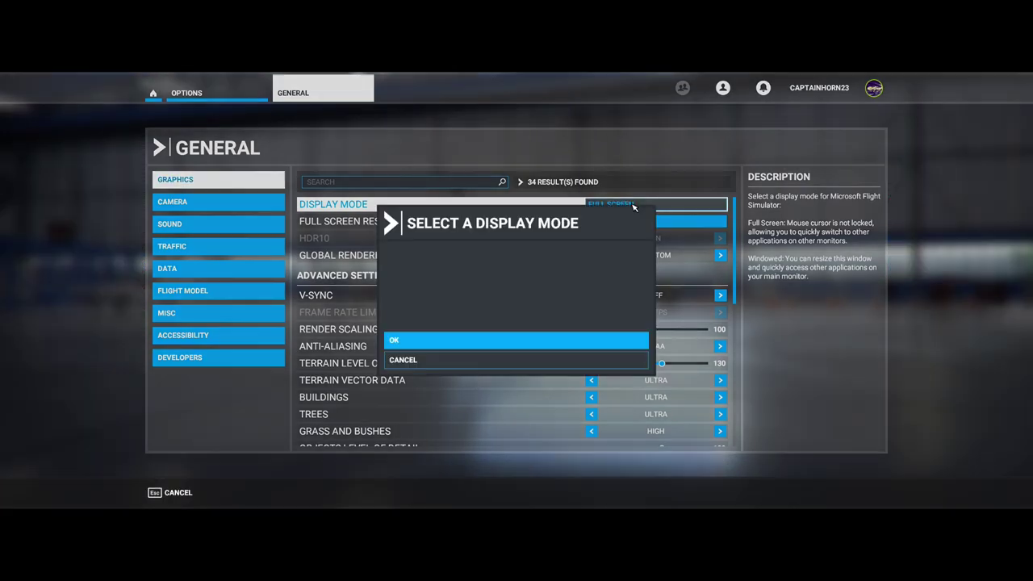
{"action": "left_click", "coordinate": [430, 359]}
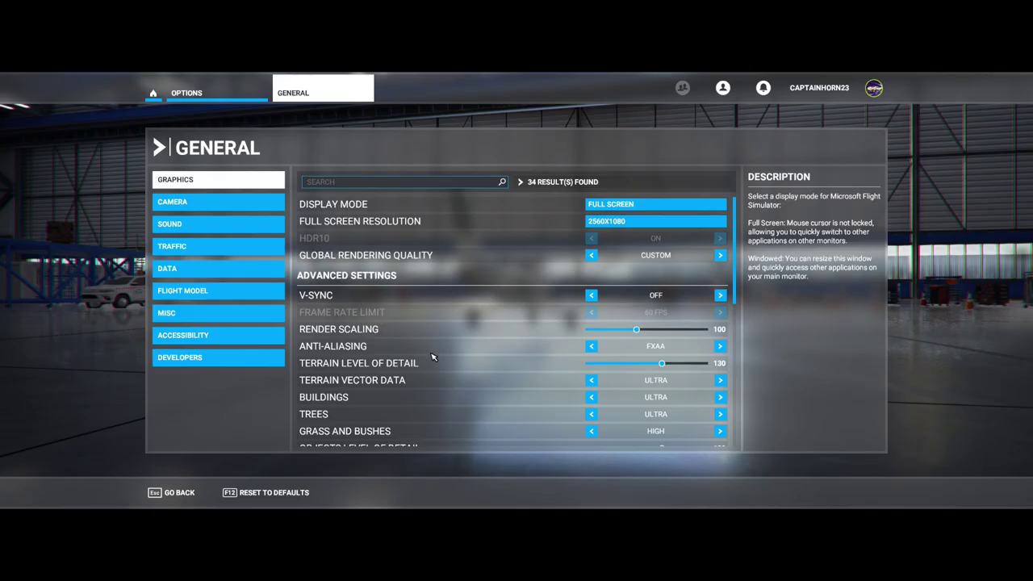
{"action": "left_click", "coordinate": [635, 226]}
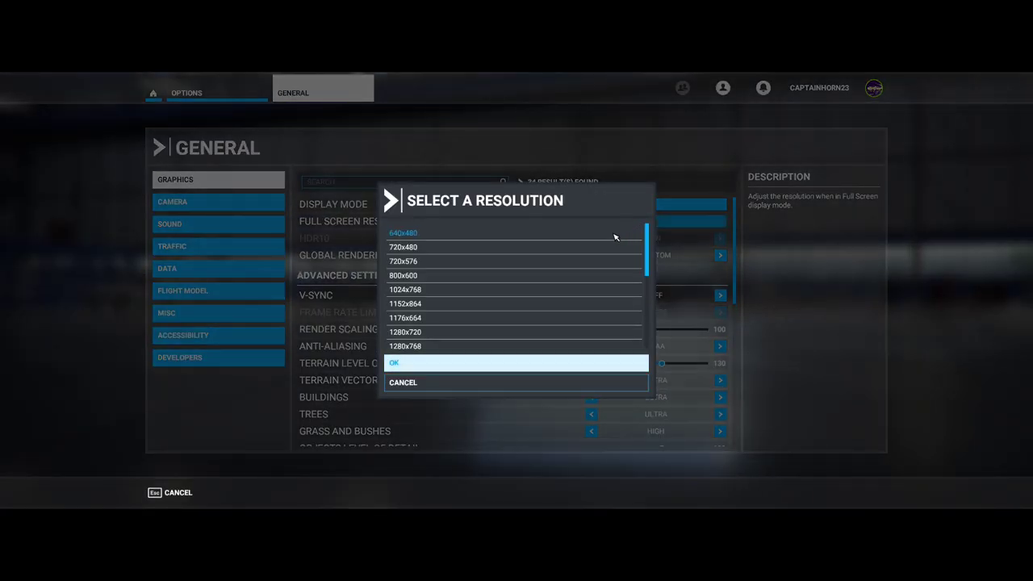
{"action": "left_click", "coordinate": [434, 387]}
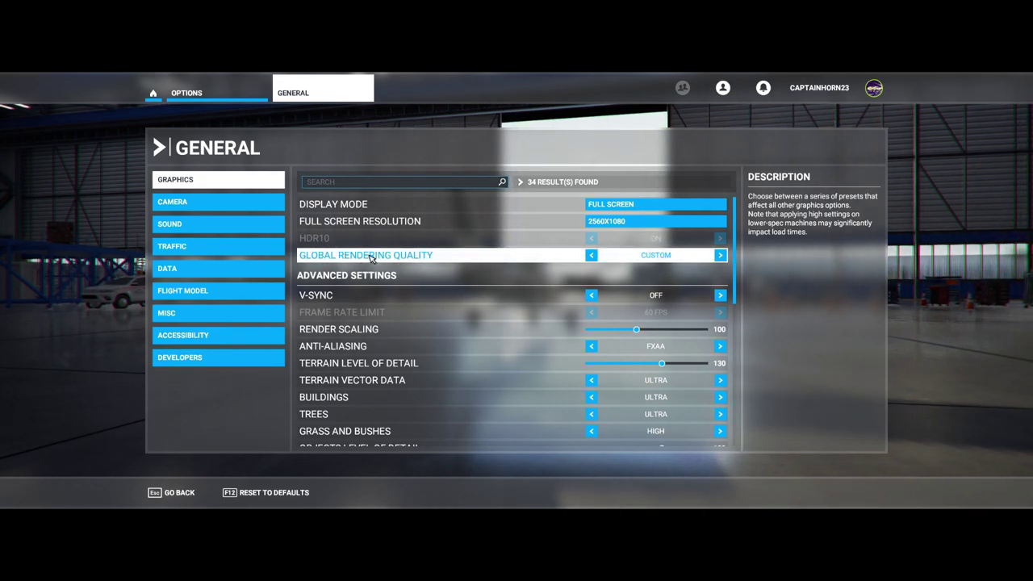
- Try V-Sync on in the advanced graphics settings and switch it back to Off
{"action": "left_click", "coordinate": [590, 255]}
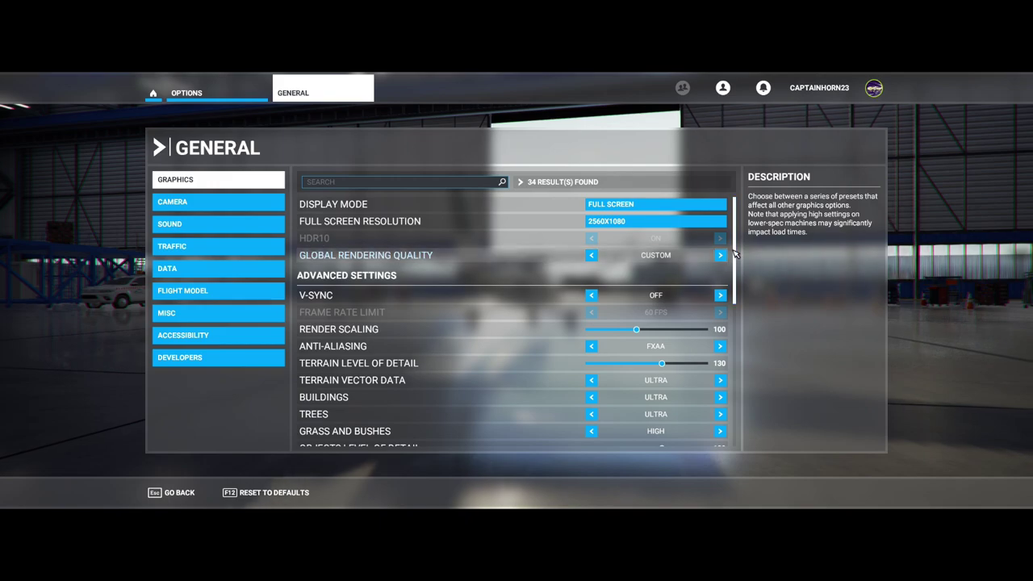
{"action": "scroll", "coordinate": [735, 250], "scroll_direction": "down", "scroll_amount": 4}
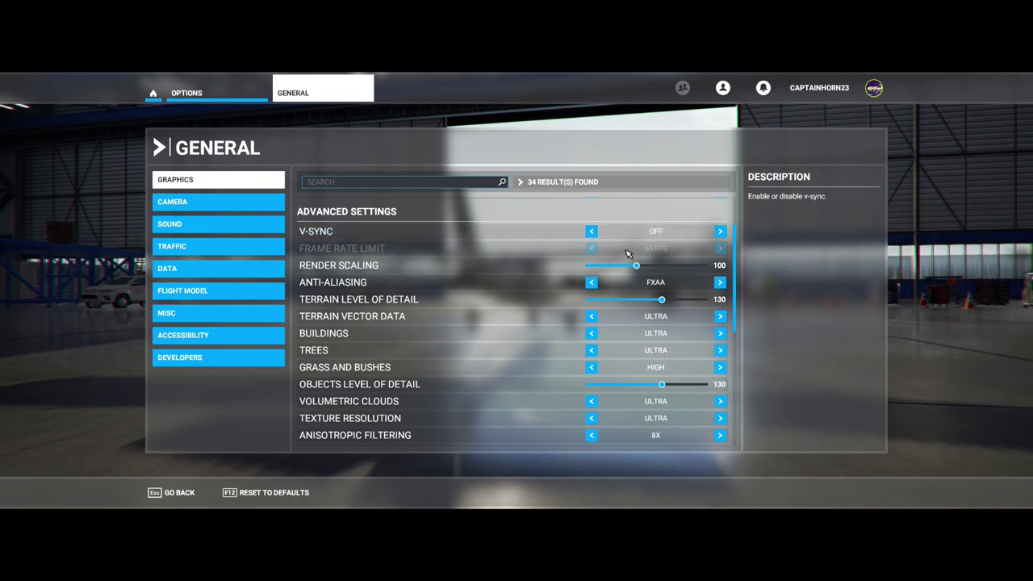
{"action": "left_click", "coordinate": [590, 231]}
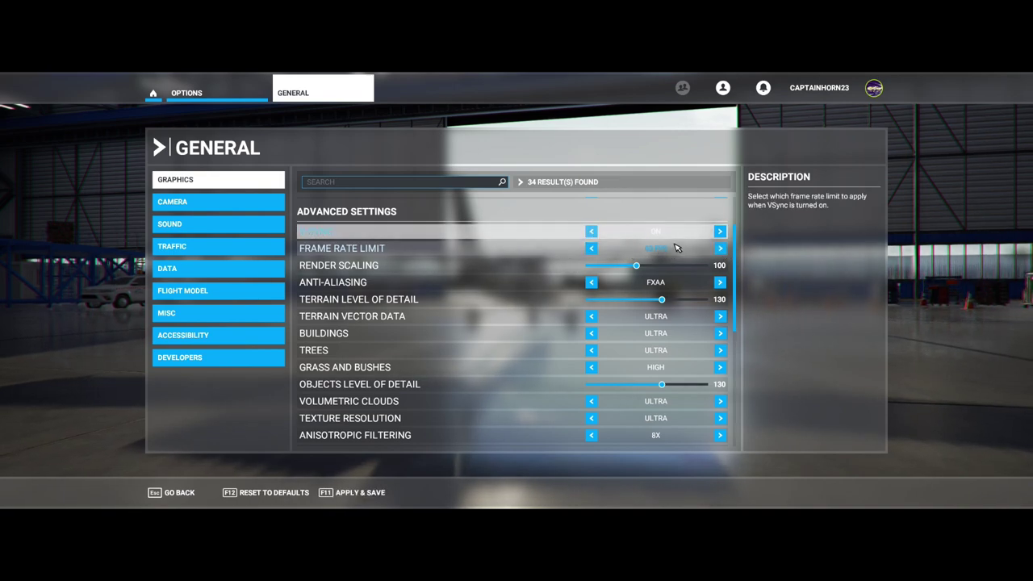
{"action": "left_click", "coordinate": [720, 231]}
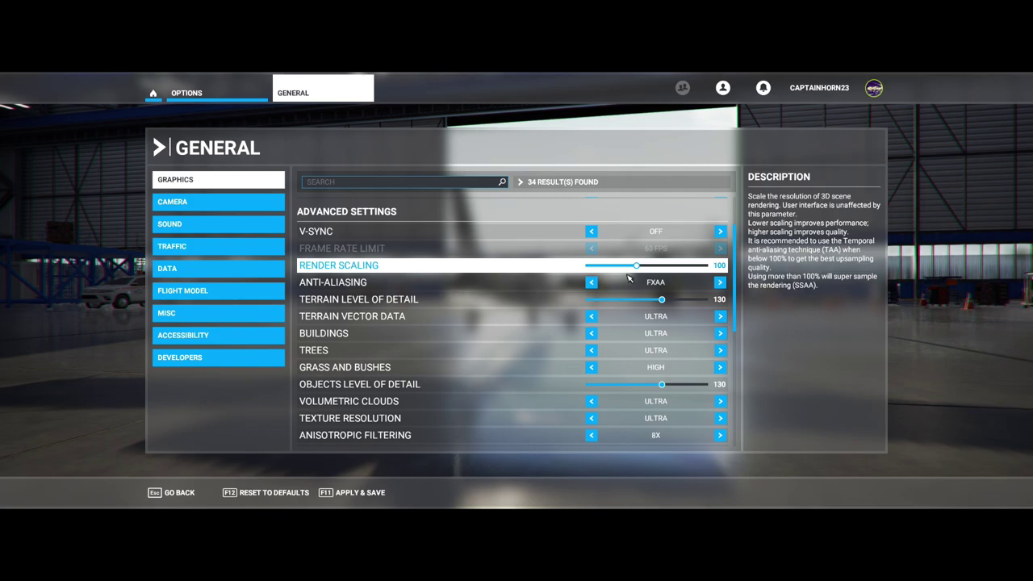
- Try out the render scaling slider and leave it at 100
{"action": "left_click", "coordinate": [712, 267]}
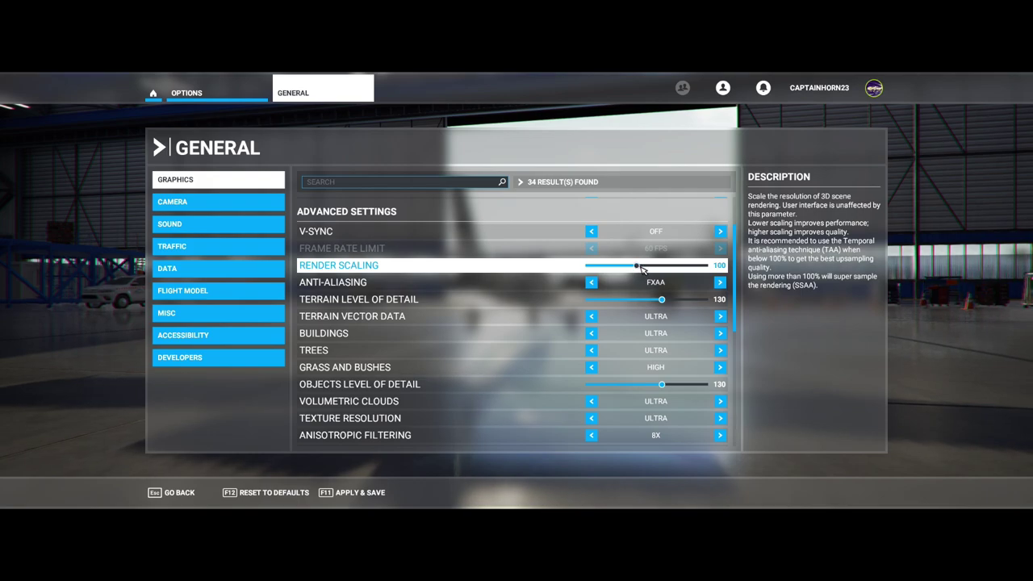
{"action": "left_click_drag", "start_coordinate": [644, 268], "coordinate": [639, 268]}
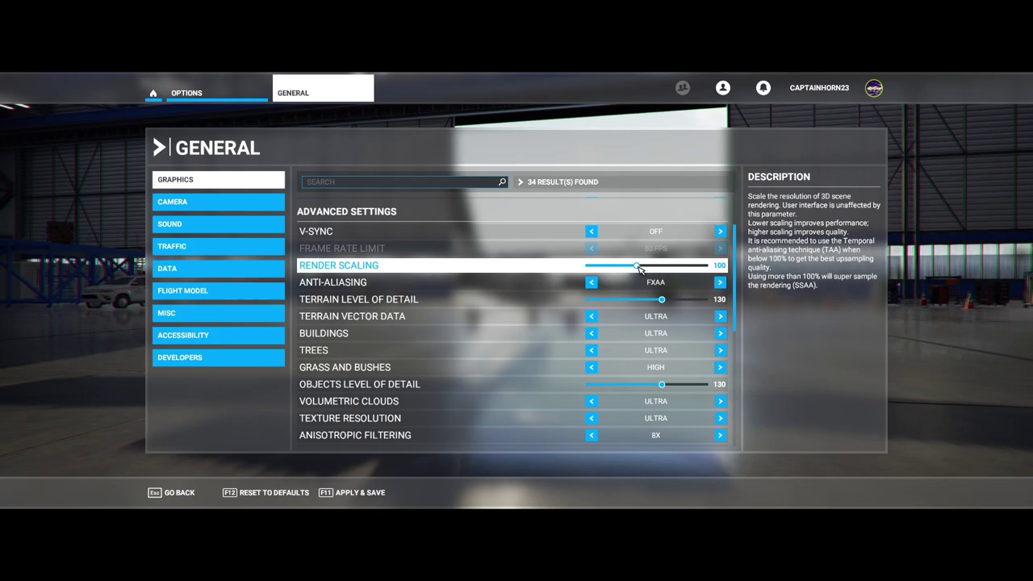
{"action": "mouse_move", "coordinate": [639, 268]}
{"action": "left_mouse_down"}
{"action": "mouse_move", "coordinate": [567, 261]}
{"action": "mouse_move", "coordinate": [638, 269]}
{"action": "left_mouse_up"}
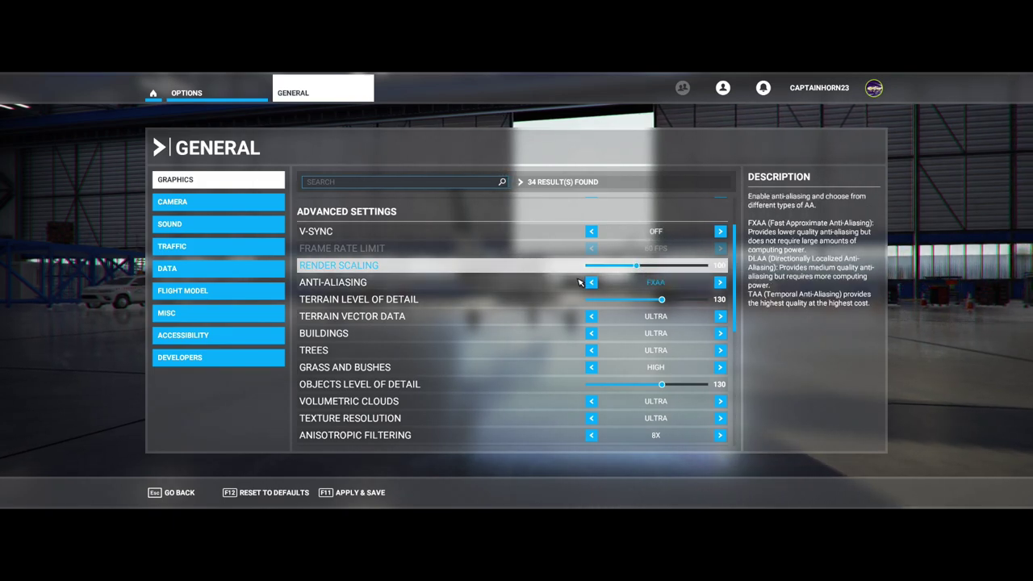
- Go through the anti-aliasing types, set anti-aliasing to TAA and set the terrain level of detail to 150
{"action": "scroll", "coordinate": [565, 284], "scroll_direction": "down", "scroll_amount": 2}
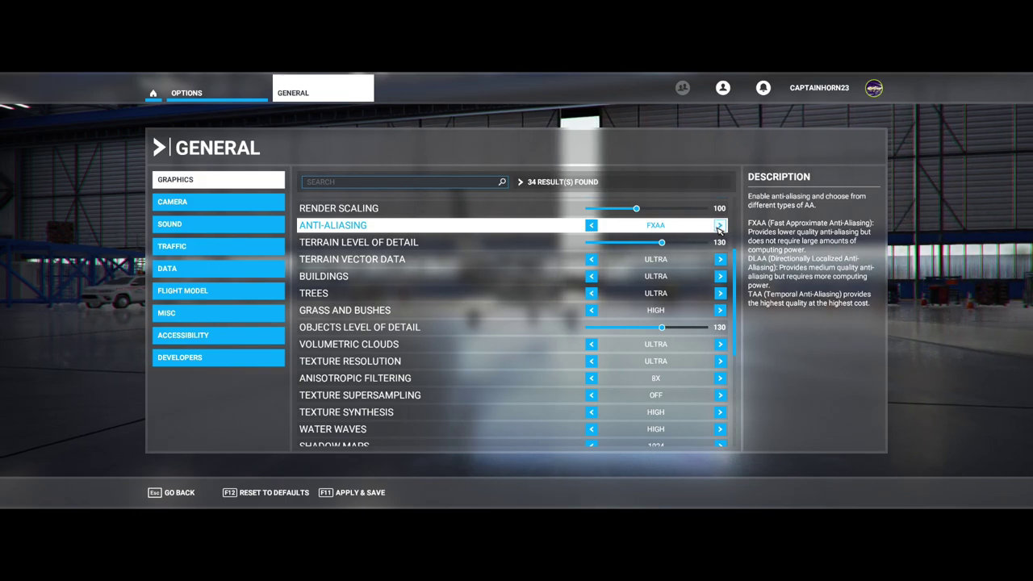
{"action": "left_click", "coordinate": [719, 226]}
{"action": "left_click", "coordinate": [719, 226]}
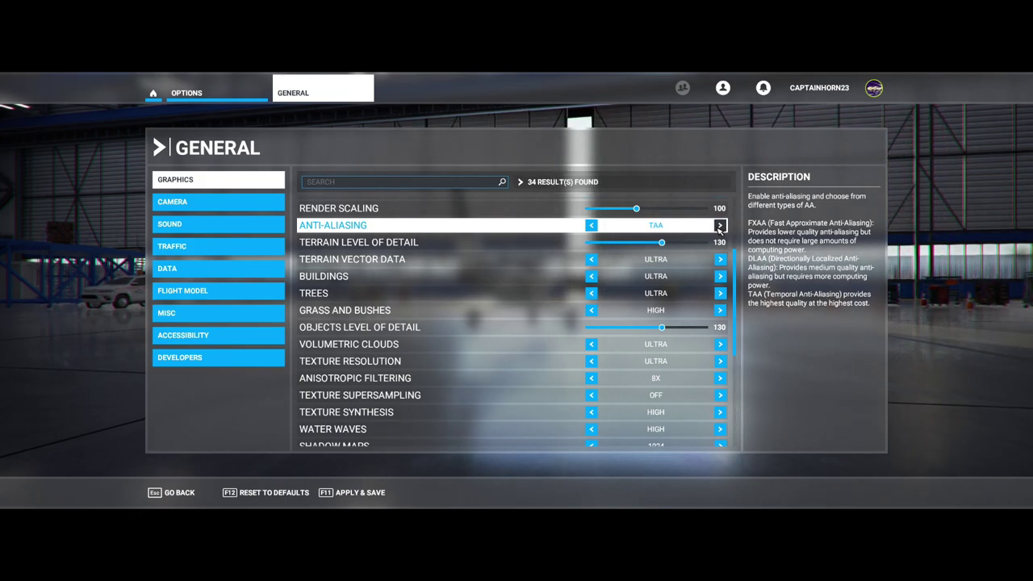
{"action": "left_click", "coordinate": [719, 226]}
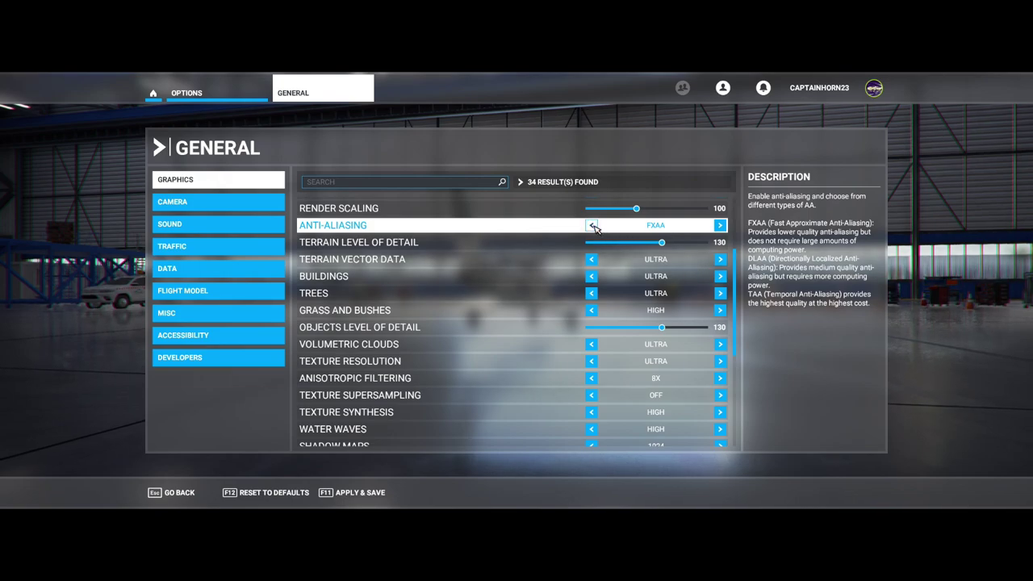
{"action": "left_click", "coordinate": [720, 226]}
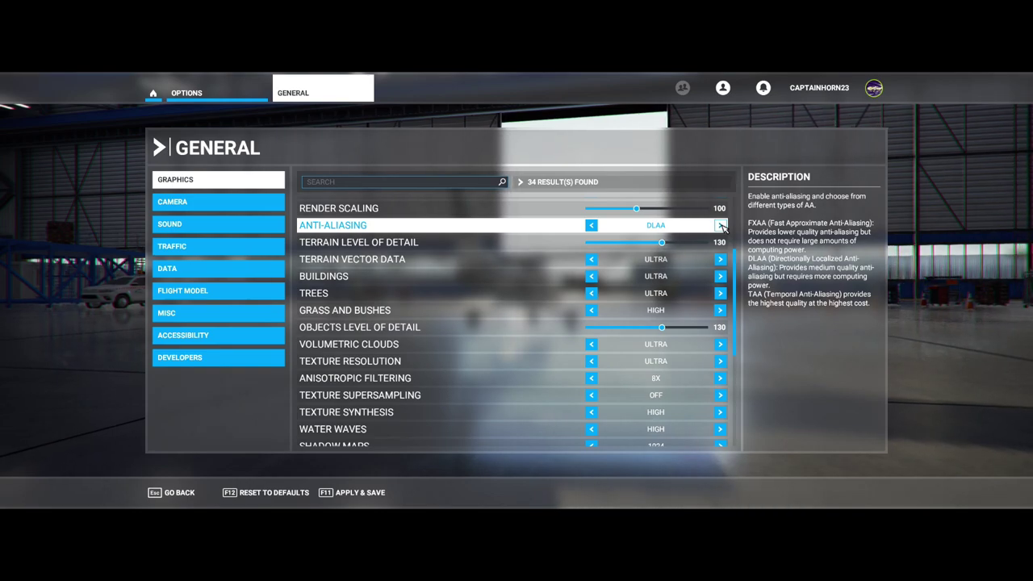
{"action": "left_click", "coordinate": [721, 226]}
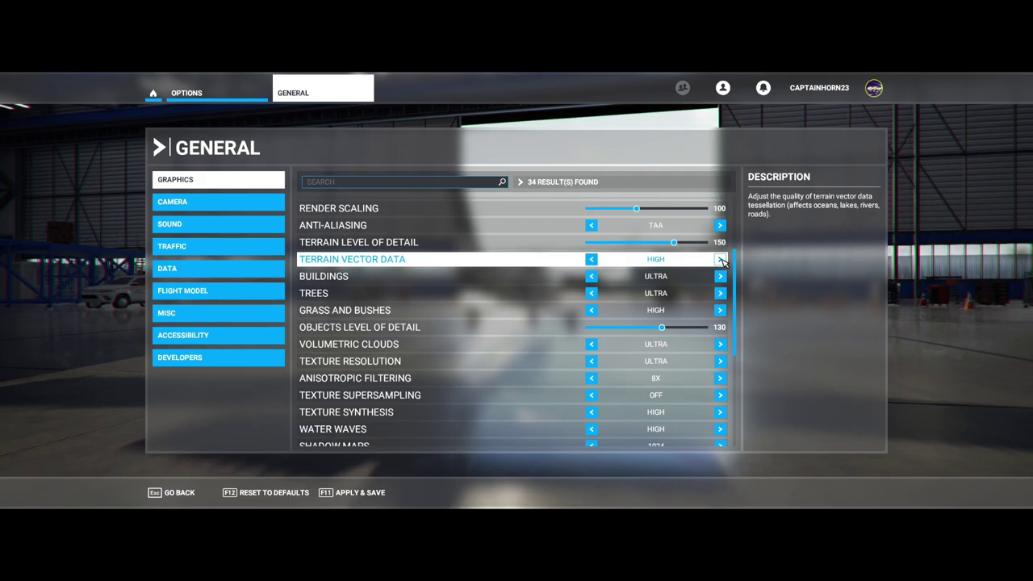
- Compare the terrain vector data quality levels and set it to Ultra
{"action": "left_click", "coordinate": [721, 260]}
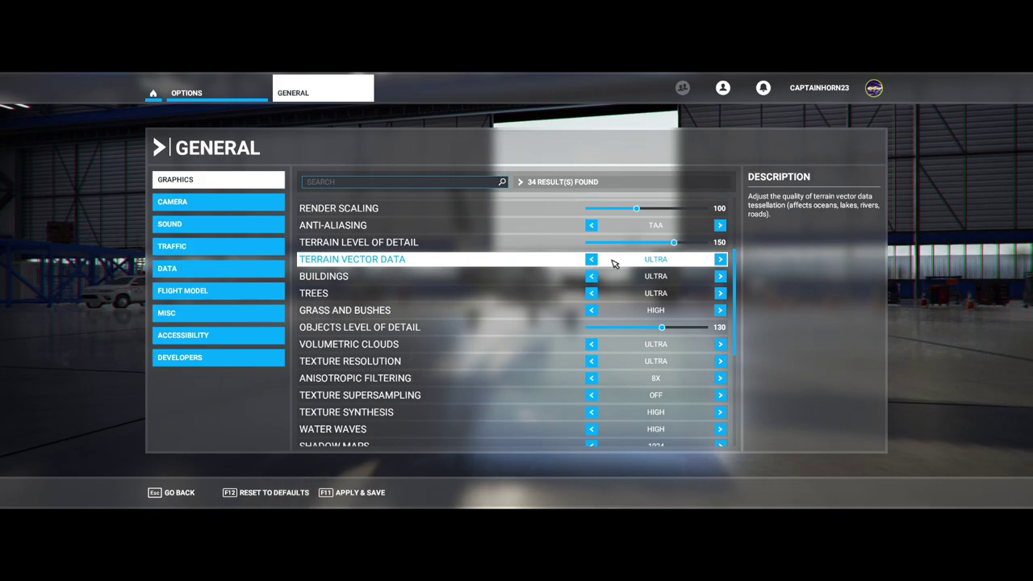
{"action": "left_click", "coordinate": [590, 259]}
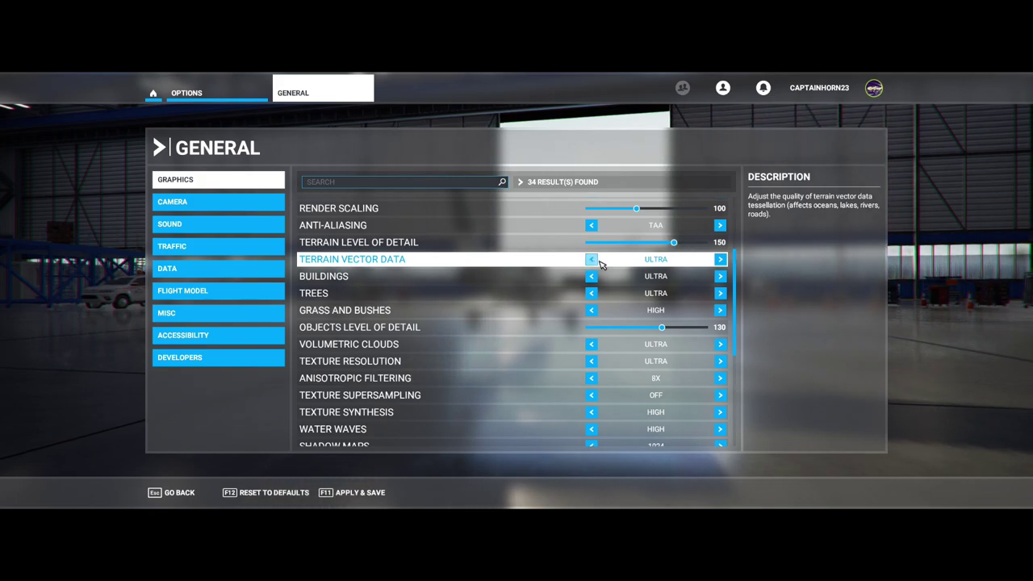
{"action": "left_click", "coordinate": [591, 259]}
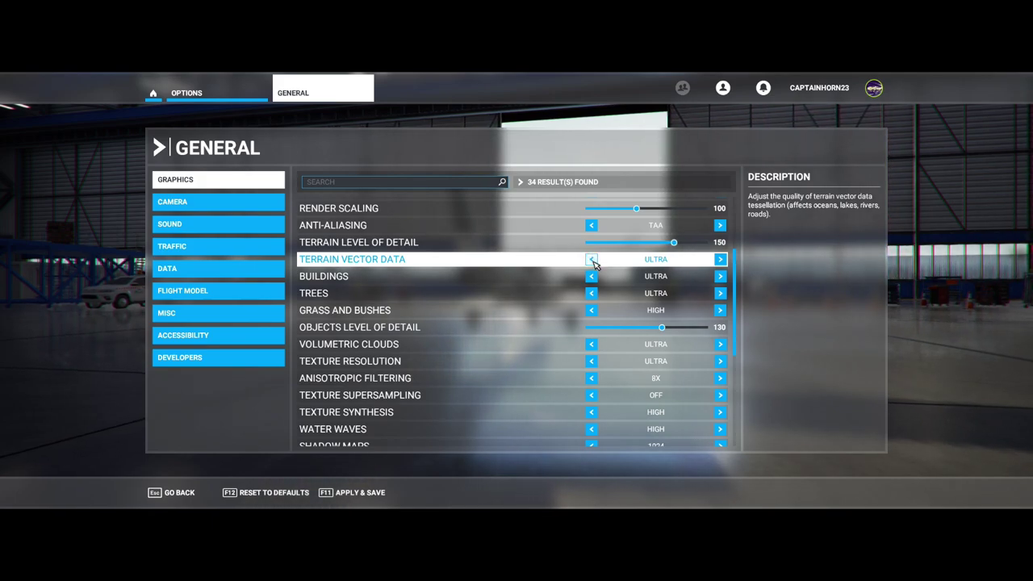
{"action": "left_click", "coordinate": [719, 259]}
{"action": "left_click", "coordinate": [719, 259]}
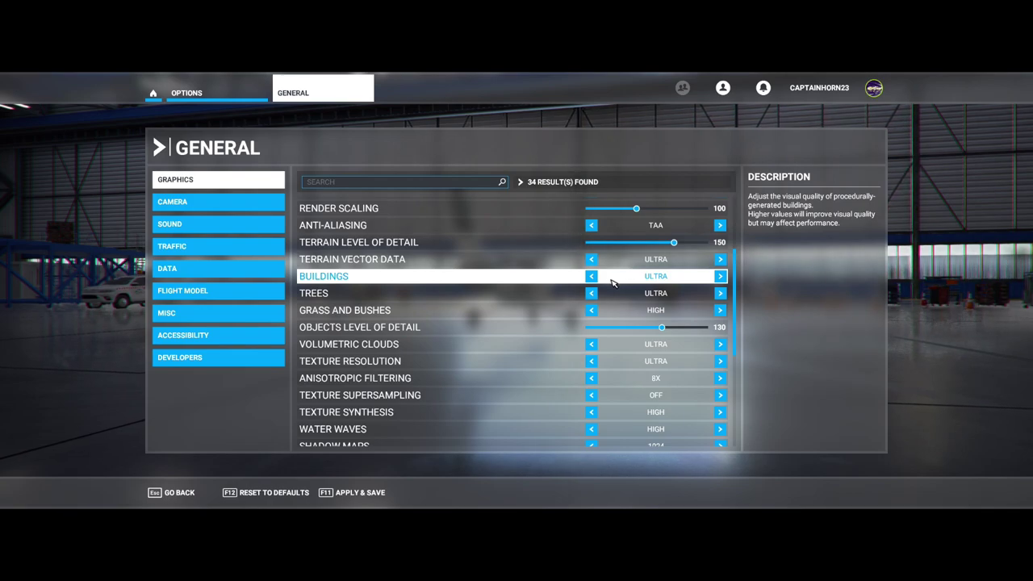
- Try the High quality level for buildings and switch it back to Ultra
{"action": "key", "text": "Up"}
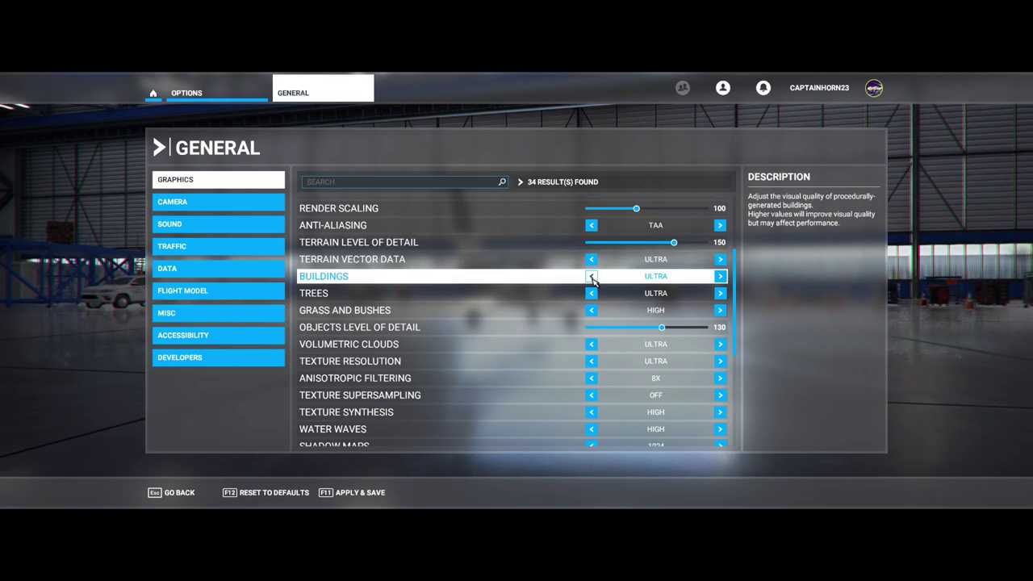
{"action": "left_click", "coordinate": [720, 277]}
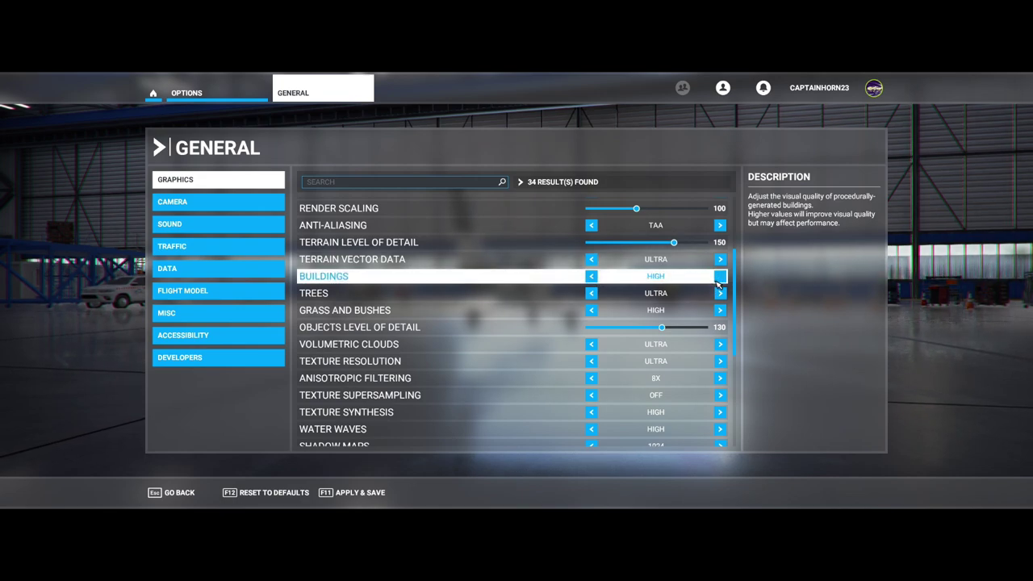
{"action": "left_click", "coordinate": [719, 278]}
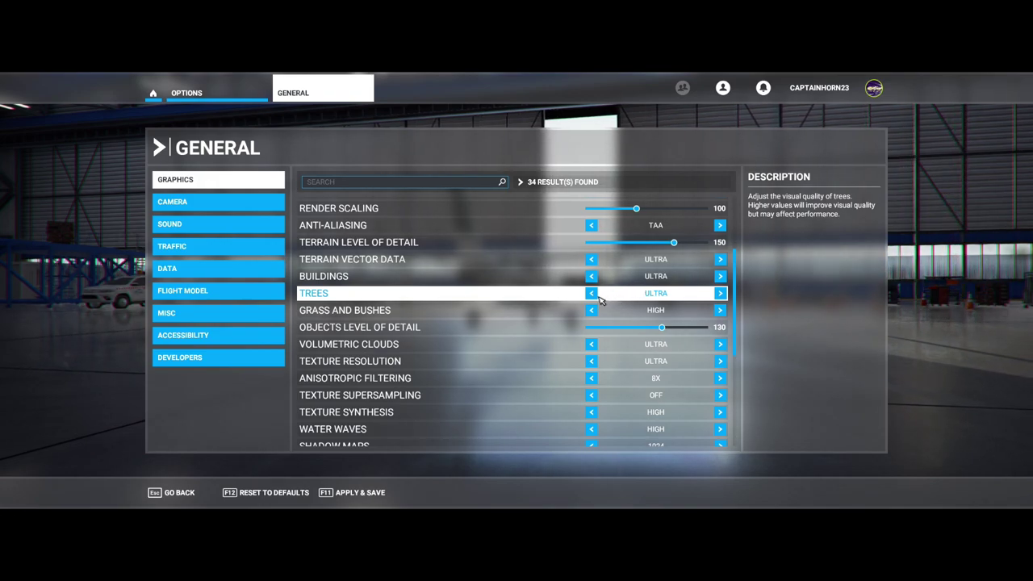
- Compare the Ultra and High quality levels for trees and set trees to High
{"action": "left_click", "coordinate": [592, 295]}
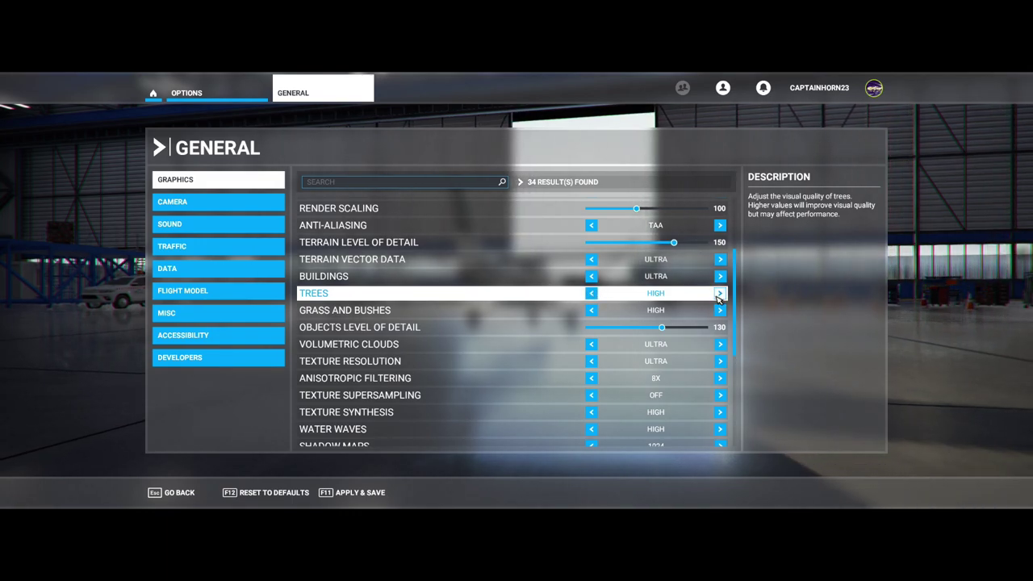
{"action": "left_click", "coordinate": [720, 294]}
{"action": "left_click", "coordinate": [593, 294]}
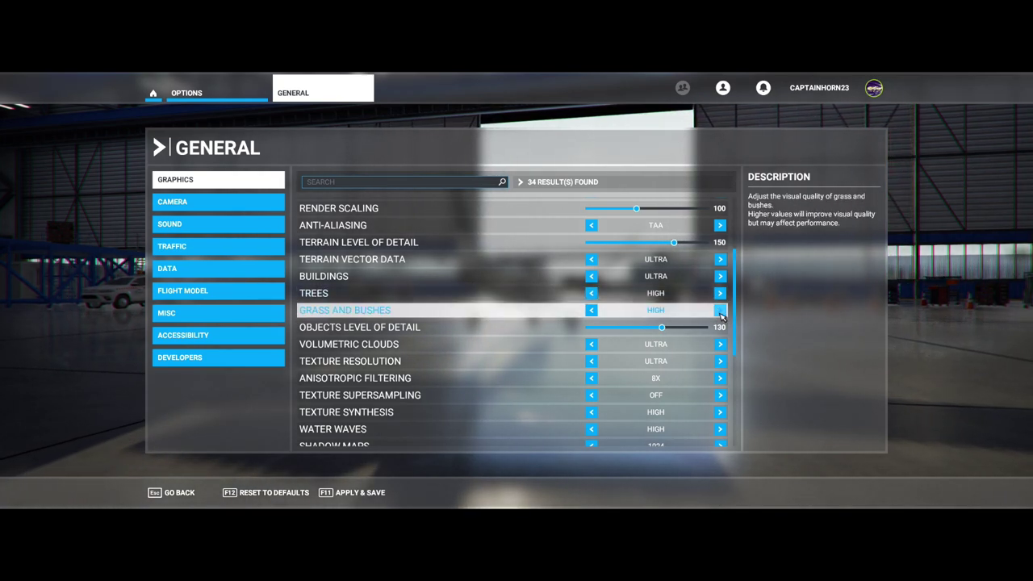
- Go through the grass and bushes quality levels and return the setting to High
{"action": "left_click", "coordinate": [590, 311]}
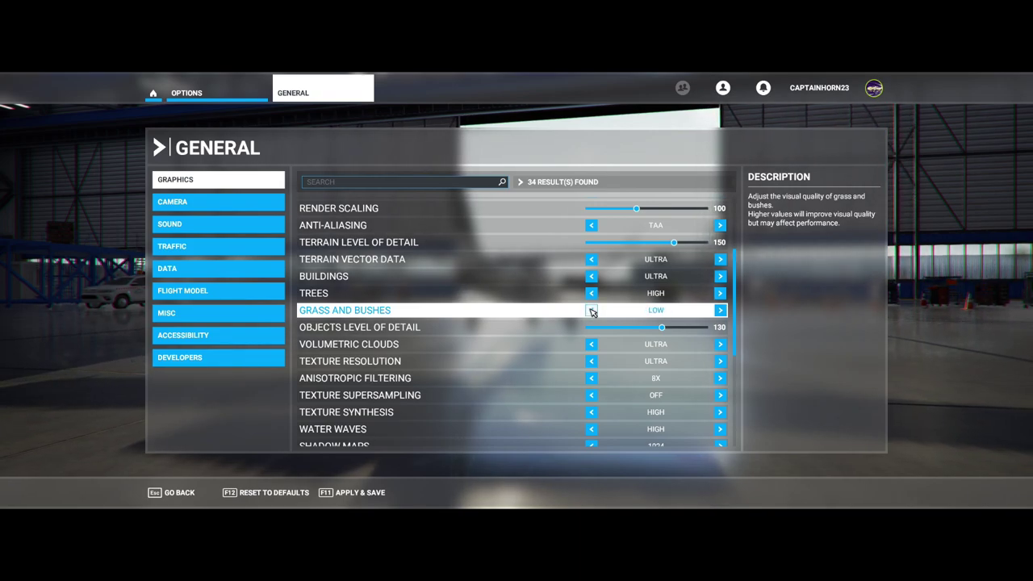
{"action": "left_click", "coordinate": [592, 312]}
{"action": "left_click", "coordinate": [591, 312]}
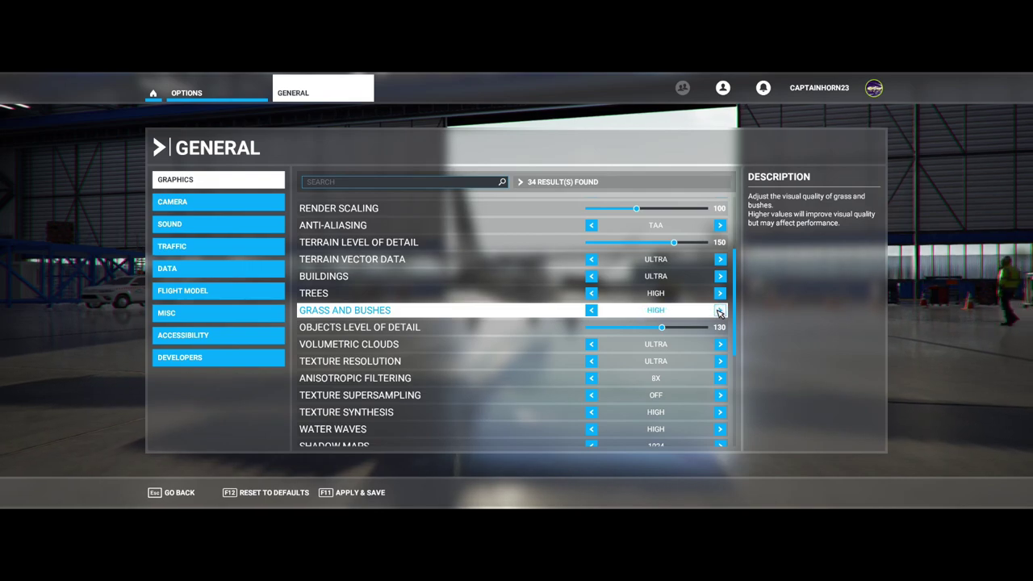
- Try different values on the objects level of detail slider and set it to 140
{"action": "scroll", "coordinate": [638, 323], "scroll_direction": "down", "scroll_amount": 3}
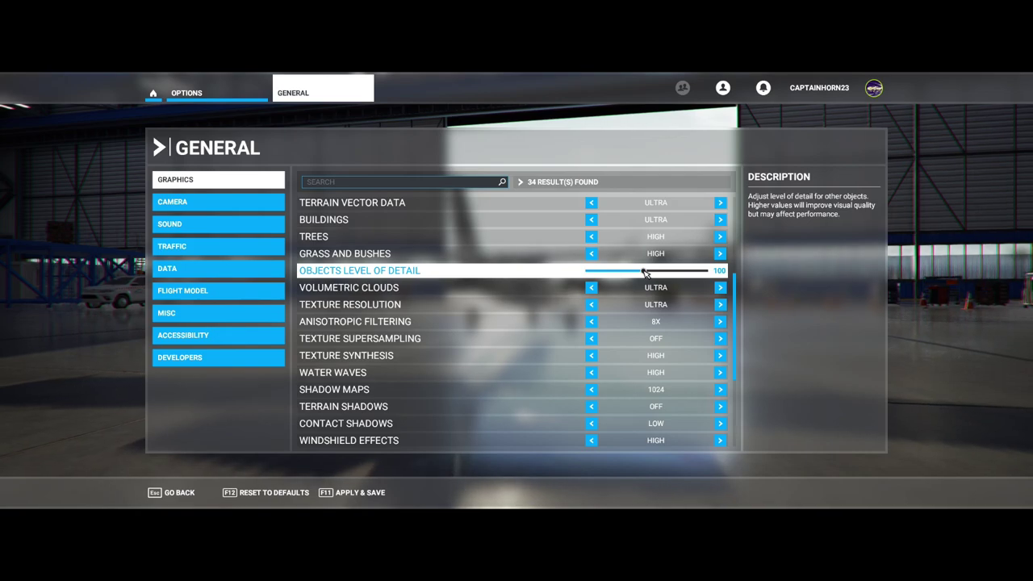
{"action": "scroll", "coordinate": [665, 273], "scroll_direction": "up", "scroll_amount": 5}
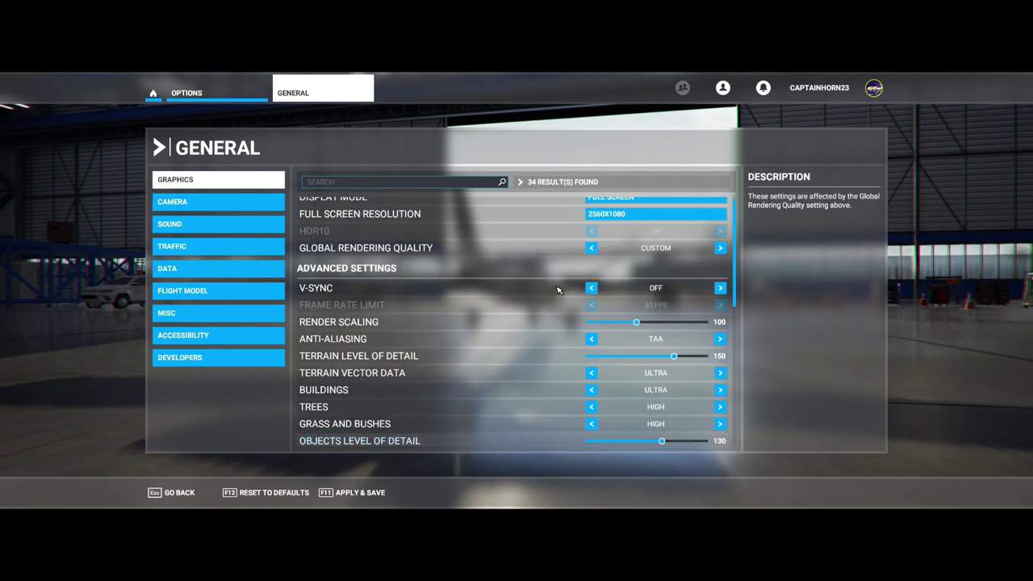
{"action": "scroll", "coordinate": [637, 343], "scroll_direction": "down", "scroll_amount": 7}
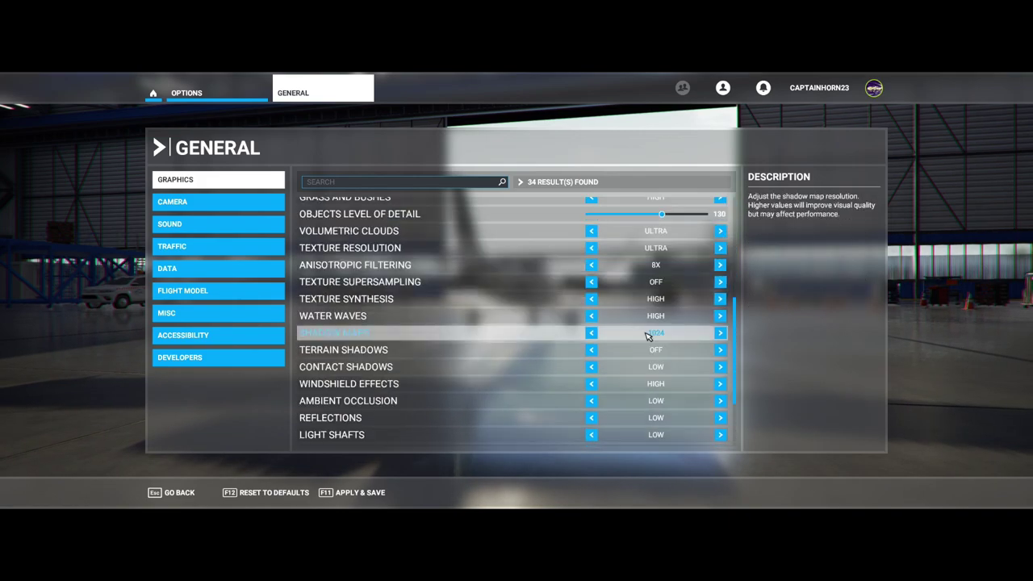
{"action": "scroll", "coordinate": [650, 271], "scroll_direction": "up", "scroll_amount": 2}
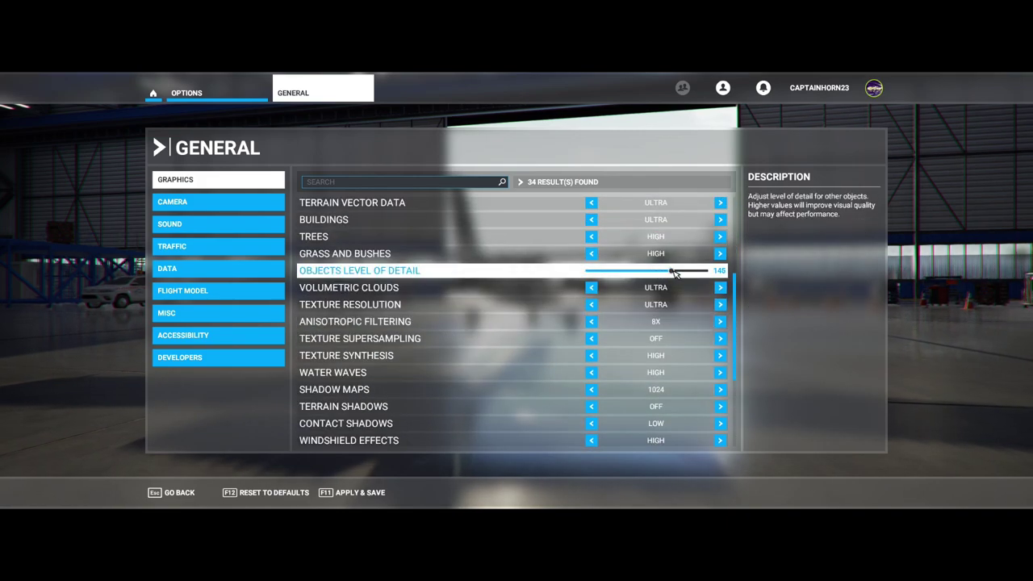
{"action": "scroll", "coordinate": [508, 247], "scroll_direction": "down", "scroll_amount": 2}
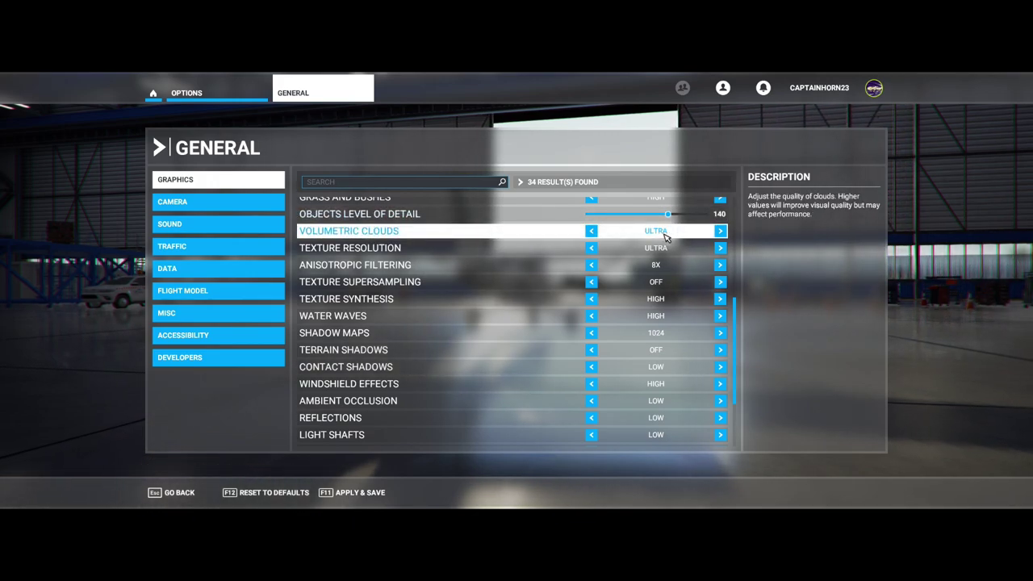
- Compare the High, Medium and Low quality levels for volumetric clouds and return the setting to Ultra
{"action": "left_click", "coordinate": [592, 231]}
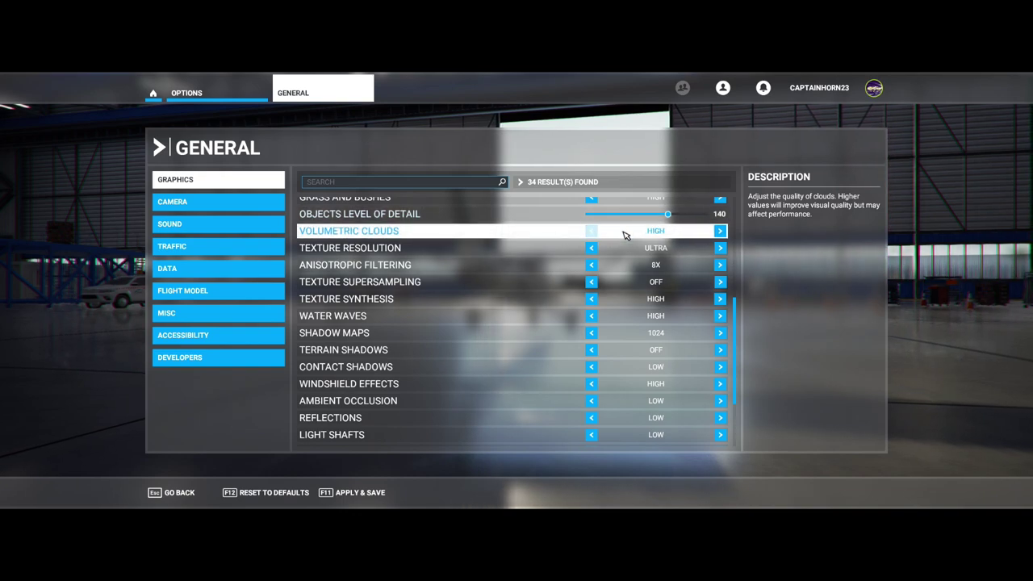
{"action": "left_click", "coordinate": [721, 231]}
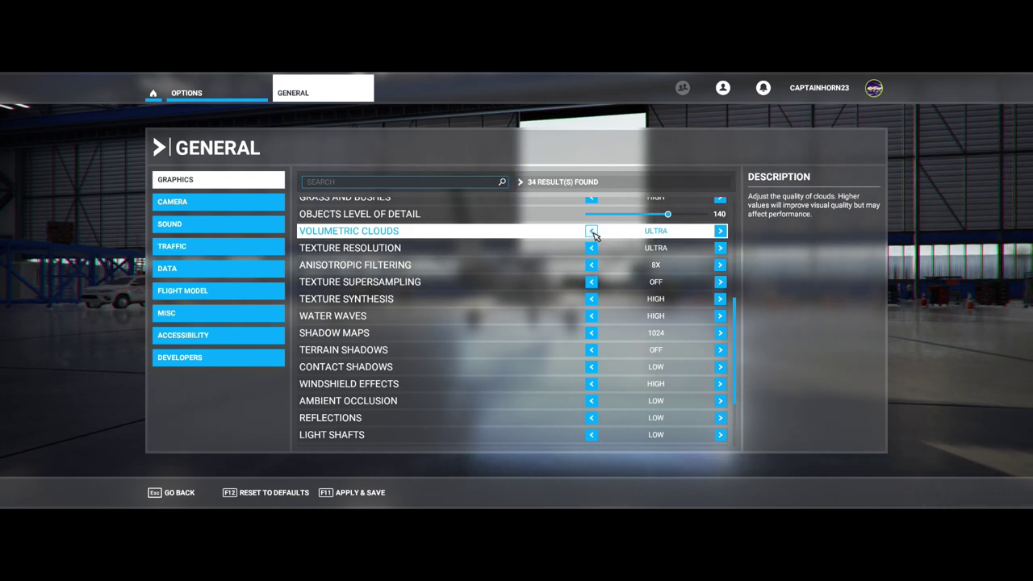
{"action": "left_click", "coordinate": [591, 231]}
{"action": "left_click", "coordinate": [592, 231]}
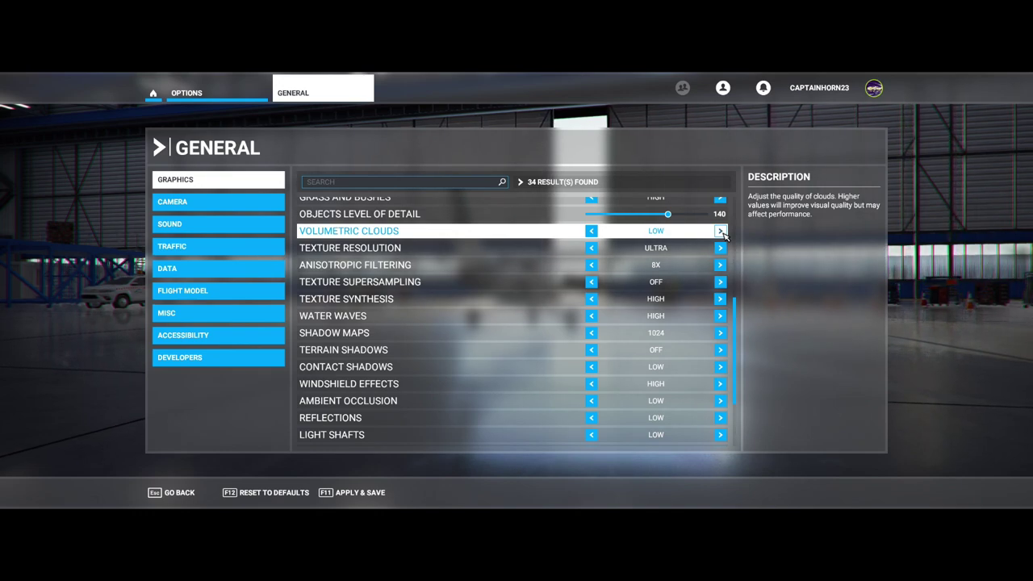
{"action": "left_click", "coordinate": [721, 232]}
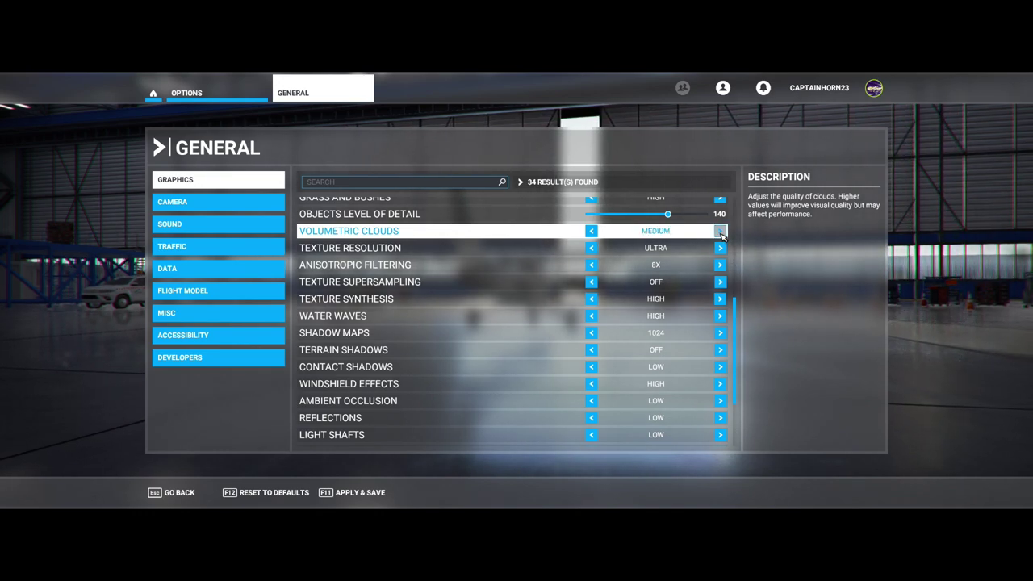
{"action": "left_click", "coordinate": [722, 232]}
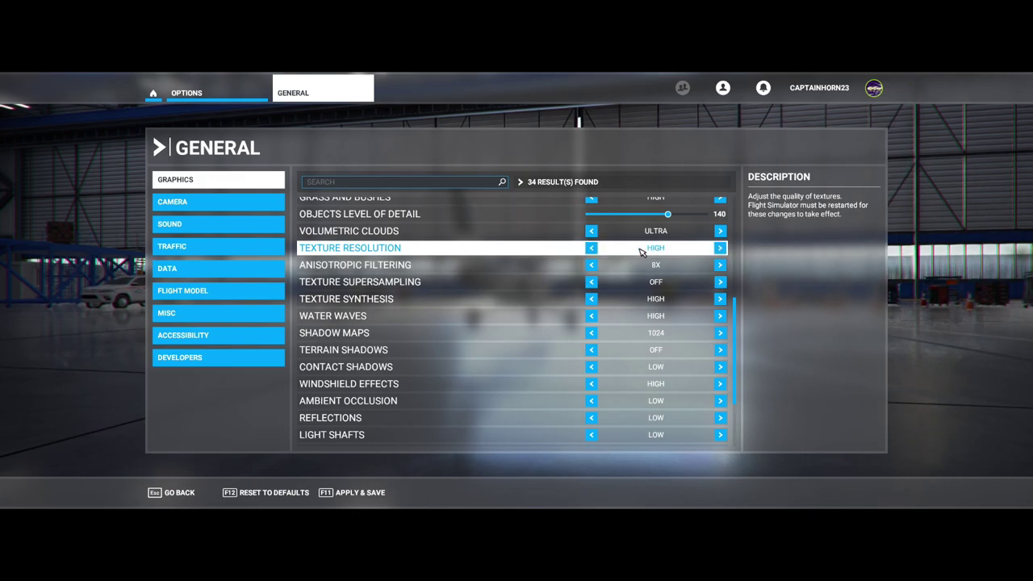
- Go through the High, Medium and Low texture resolution levels and return the setting to Ultra
{"action": "left_click", "coordinate": [591, 248]}
{"action": "left_click", "coordinate": [591, 248]}
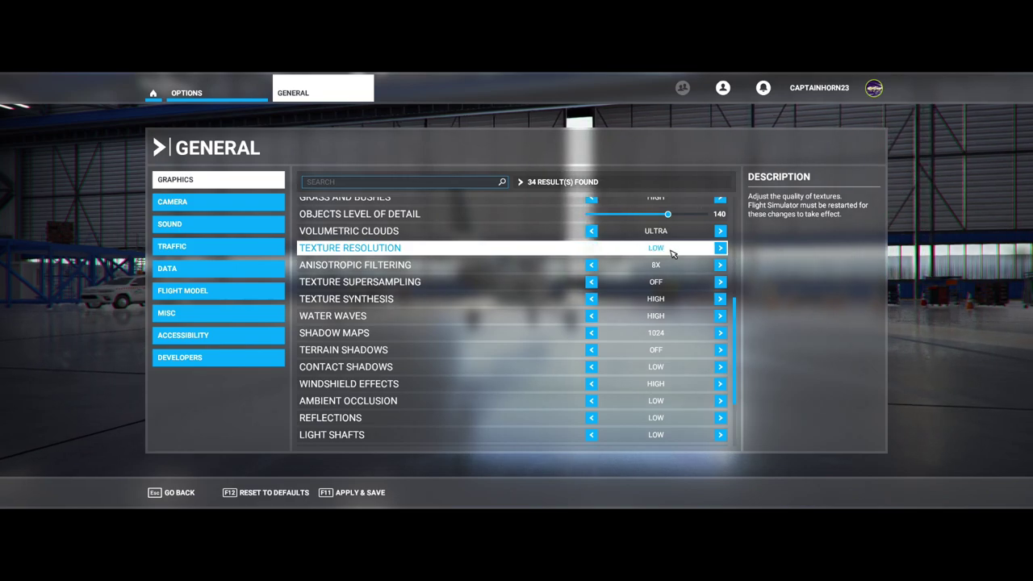
{"action": "left_click", "coordinate": [720, 248]}
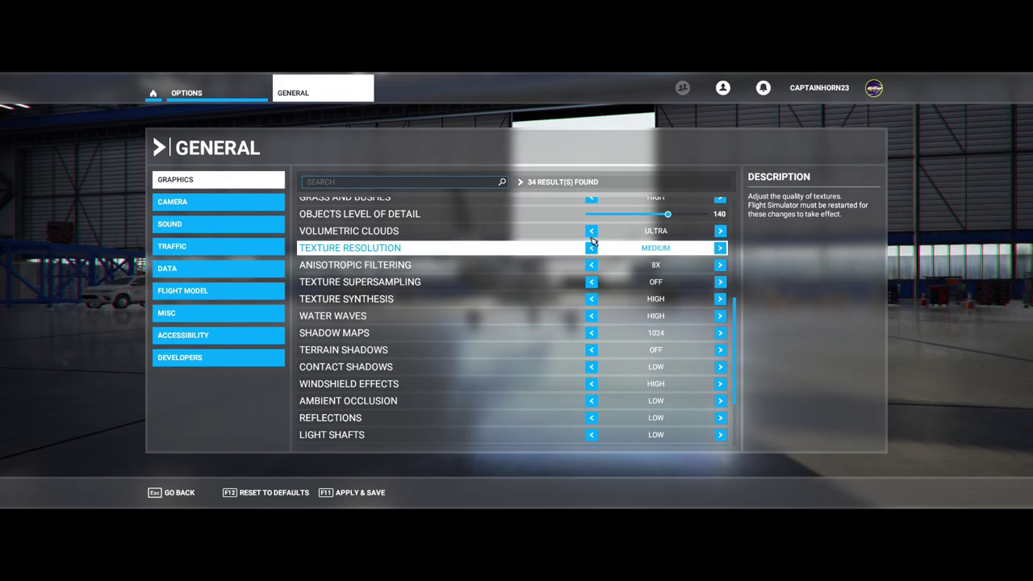
{"action": "scroll", "coordinate": [674, 250], "scroll_direction": "down", "scroll_amount": 2}
{"action": "scroll", "coordinate": [609, 257], "scroll_direction": "up", "scroll_amount": 2}
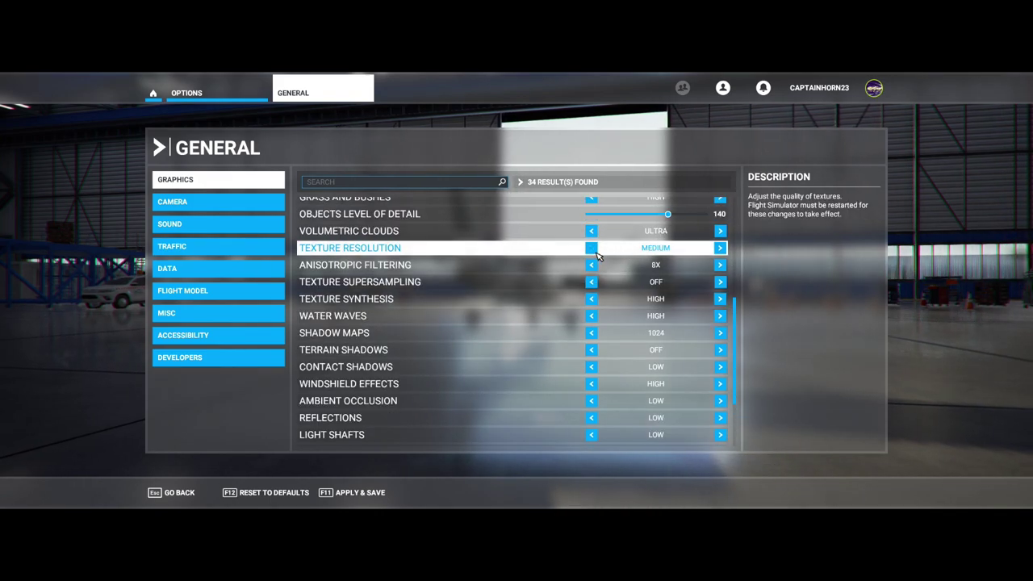
{"action": "left_click", "coordinate": [591, 250]}
{"action": "left_click", "coordinate": [590, 250]}
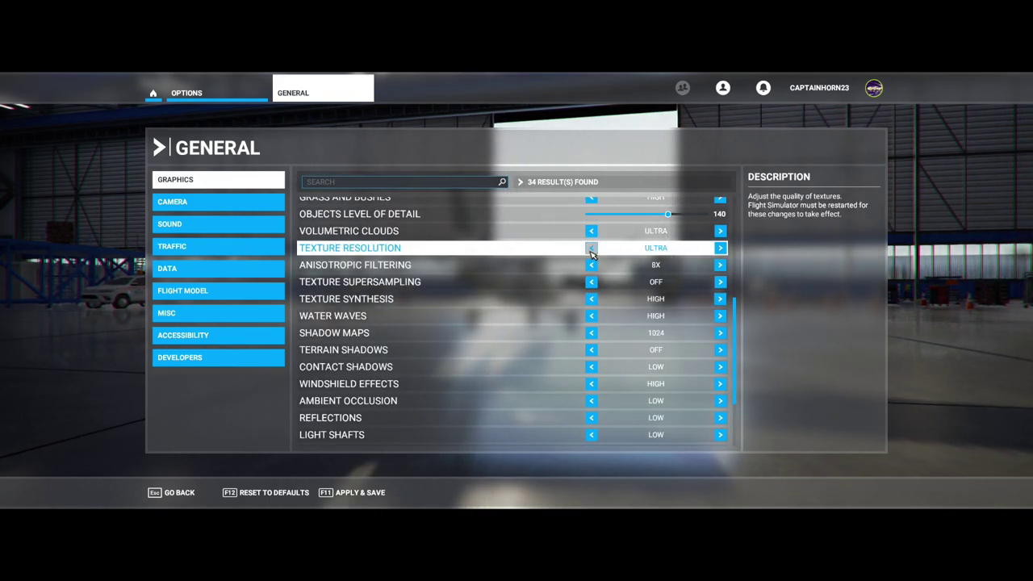
{"action": "left_click", "coordinate": [719, 248]}
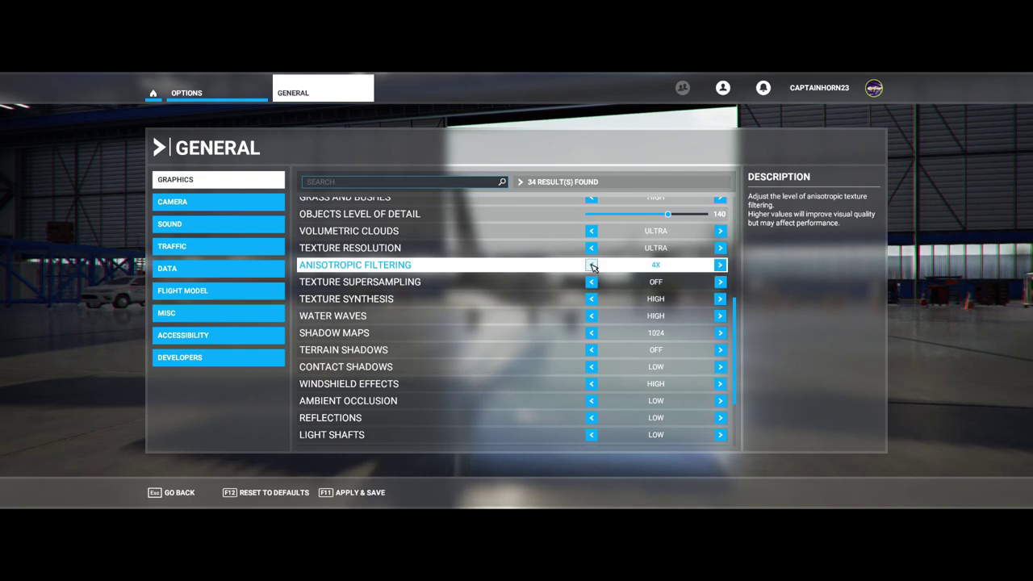
- Set anisotropic filtering to 16X, and go through the texture supersampling levels, leaving that setting Off
{"action": "left_click", "coordinate": [594, 267]}
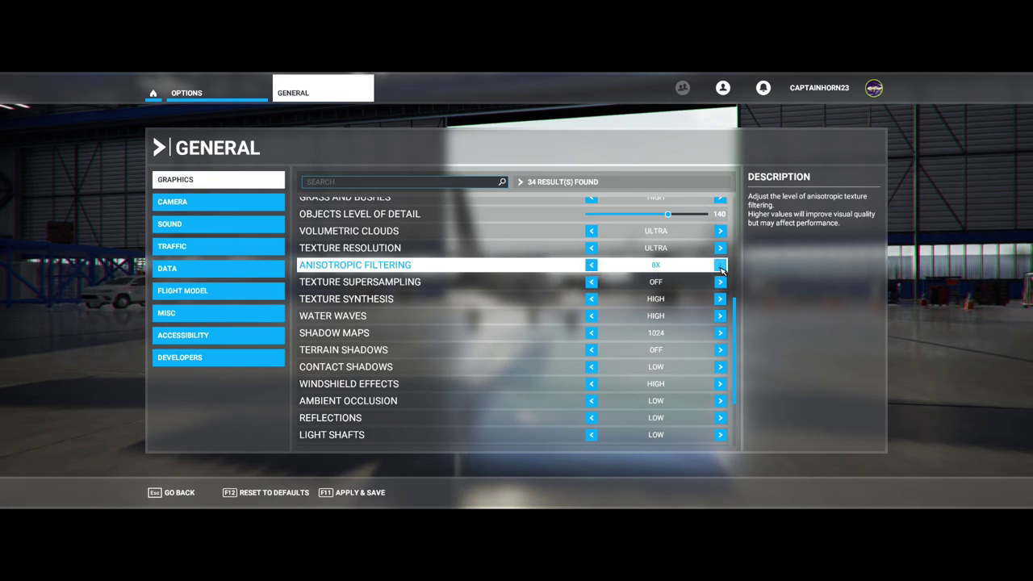
{"action": "scroll", "coordinate": [473, 230], "scroll_direction": "down", "scroll_amount": 3}
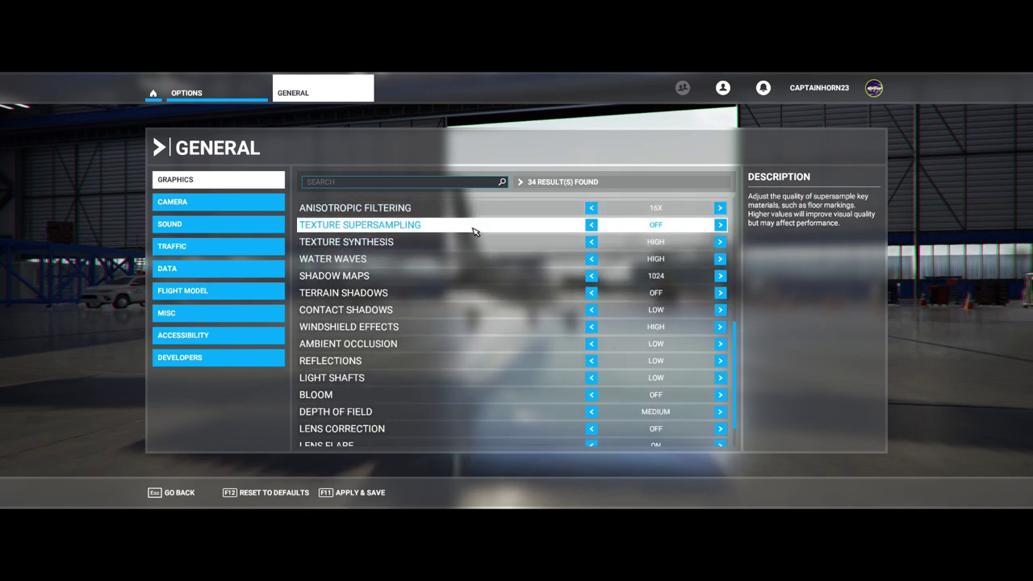
{"action": "left_click", "coordinate": [720, 226]}
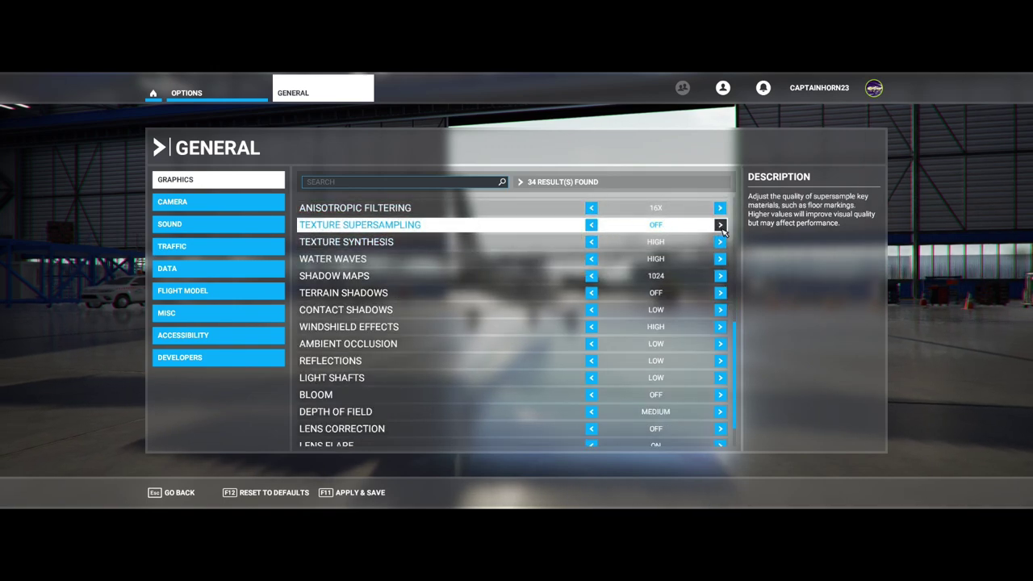
{"action": "left_click", "coordinate": [721, 226]}
{"action": "left_click", "coordinate": [721, 226]}
{"action": "left_click", "coordinate": [721, 226]}
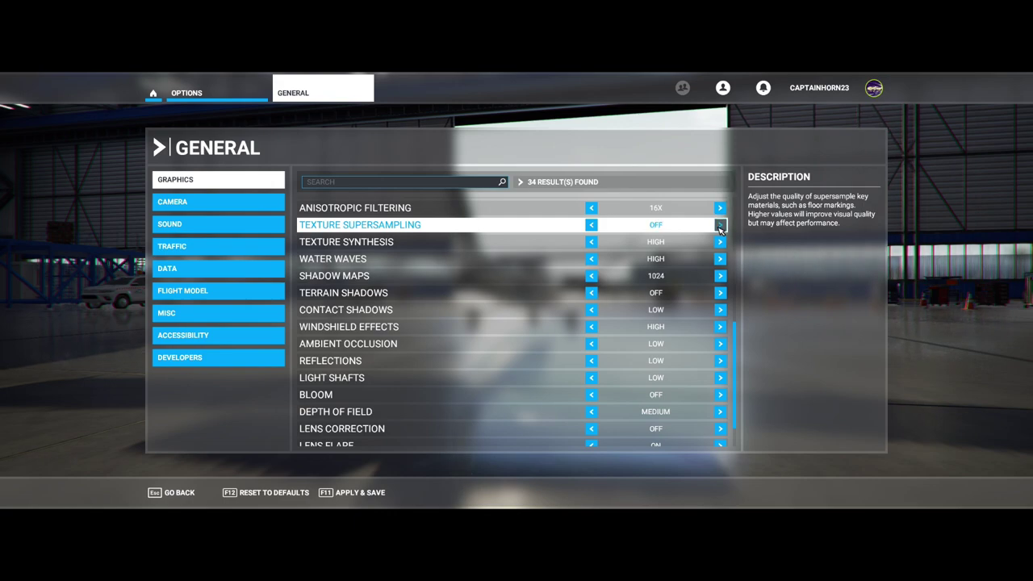
{"action": "left_click", "coordinate": [591, 225]}
{"action": "left_click", "coordinate": [592, 225]}
{"action": "left_click", "coordinate": [592, 225]}
{"action": "left_click", "coordinate": [591, 225]}
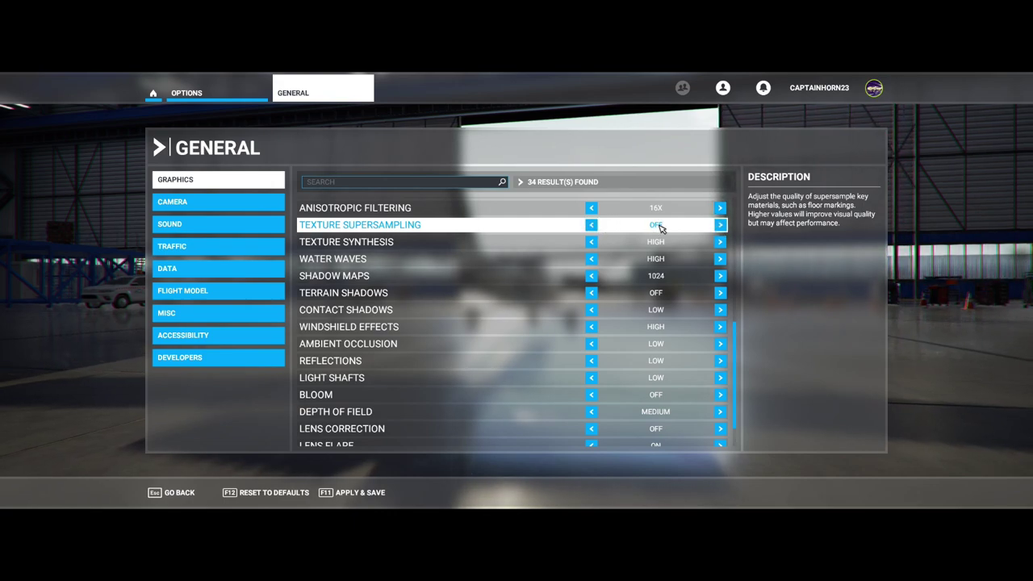
- Compare the texture synthesis quality levels, including Ultra and Medium, and return the setting to High
{"action": "left_click", "coordinate": [720, 242]}
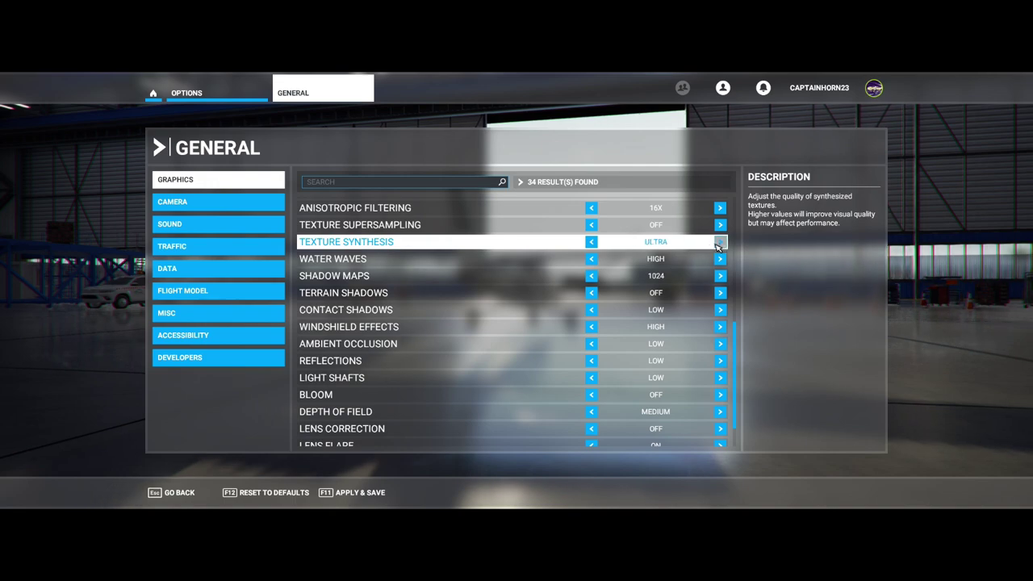
{"action": "left_click", "coordinate": [720, 242]}
{"action": "left_click", "coordinate": [720, 242]}
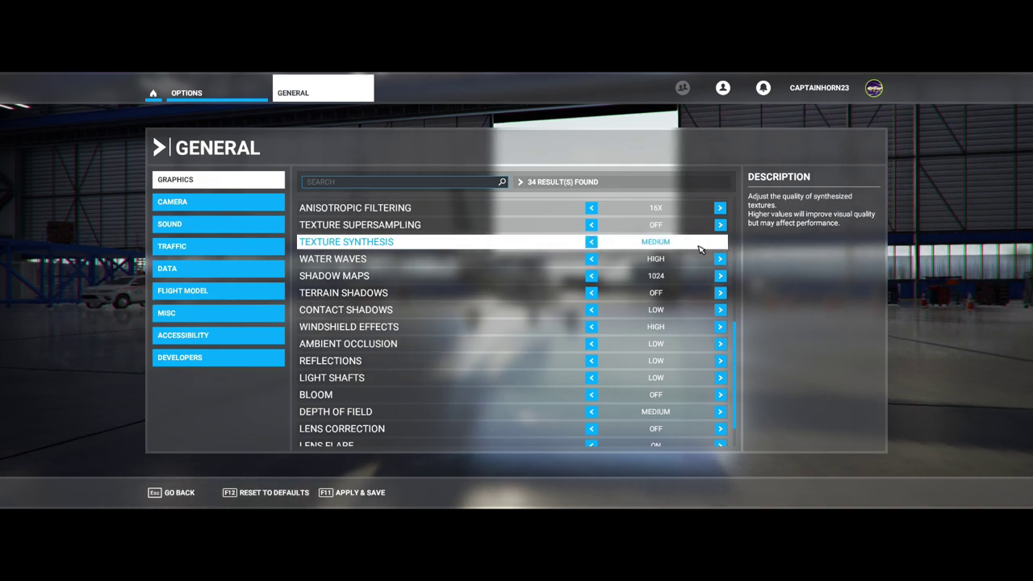
{"action": "left_click", "coordinate": [592, 243]}
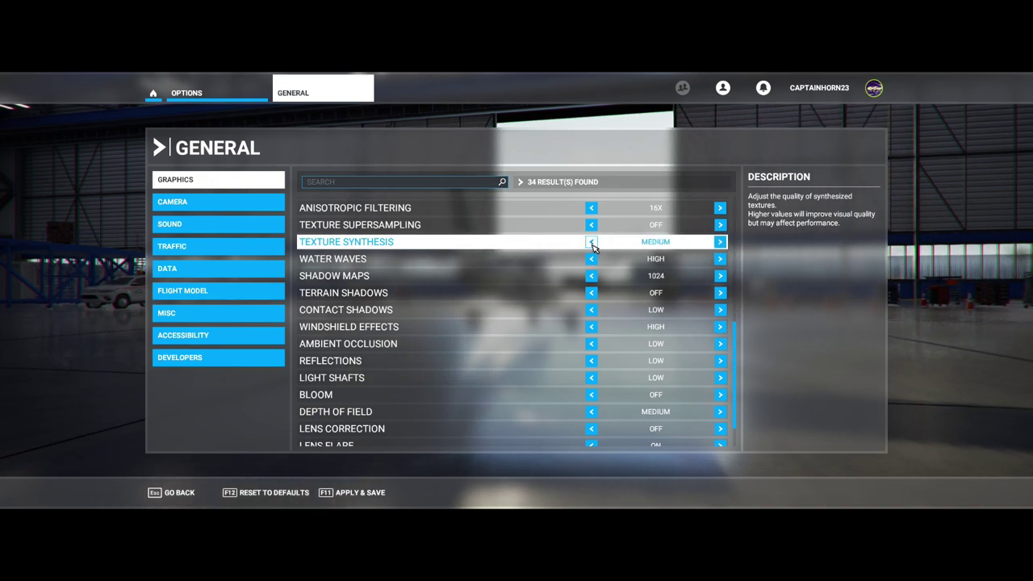
{"action": "left_click", "coordinate": [720, 242]}
{"action": "left_click", "coordinate": [592, 242]}
{"action": "left_click", "coordinate": [720, 242]}
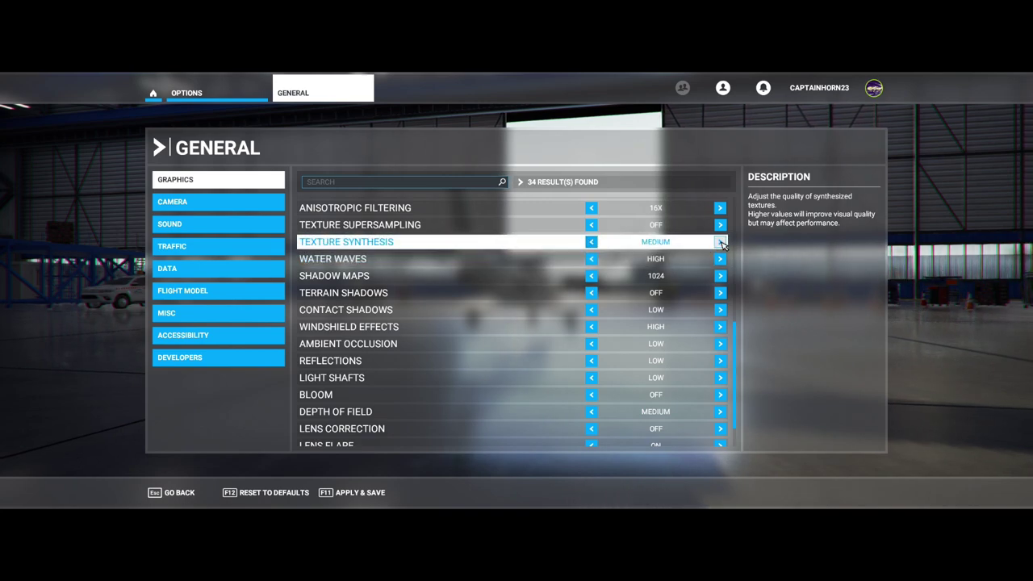
{"action": "left_click", "coordinate": [720, 242]}
{"action": "left_click", "coordinate": [720, 242]}
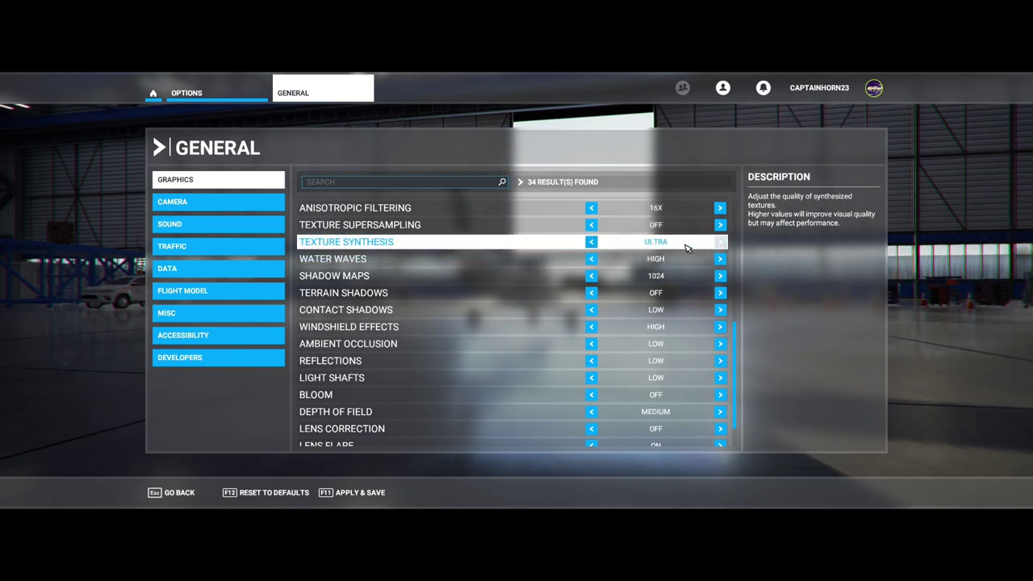
{"action": "left_click", "coordinate": [591, 243]}
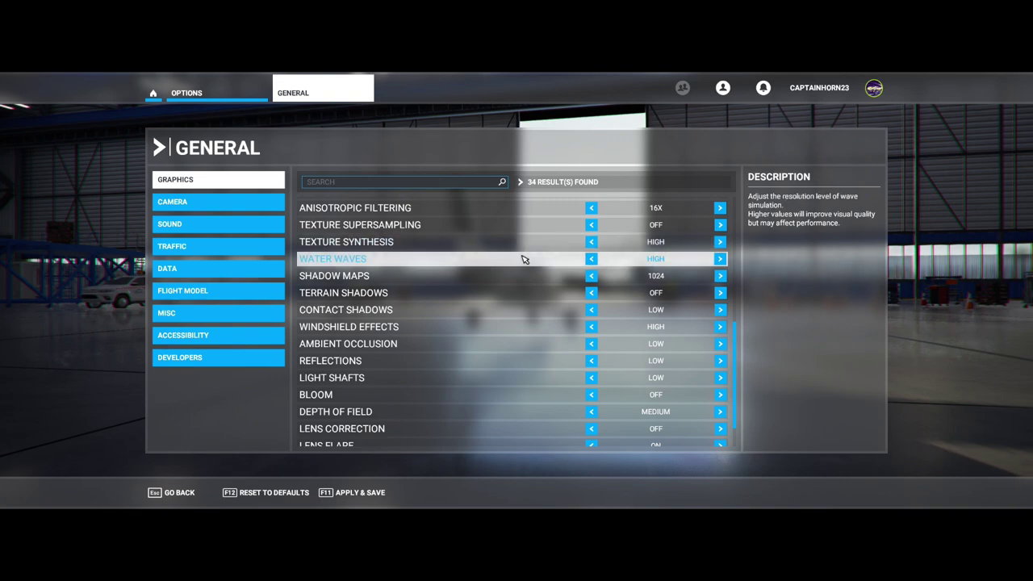
- Set the shadow maps resolution to 2048
{"action": "scroll", "coordinate": [533, 262], "scroll_direction": "down", "scroll_amount": 1}
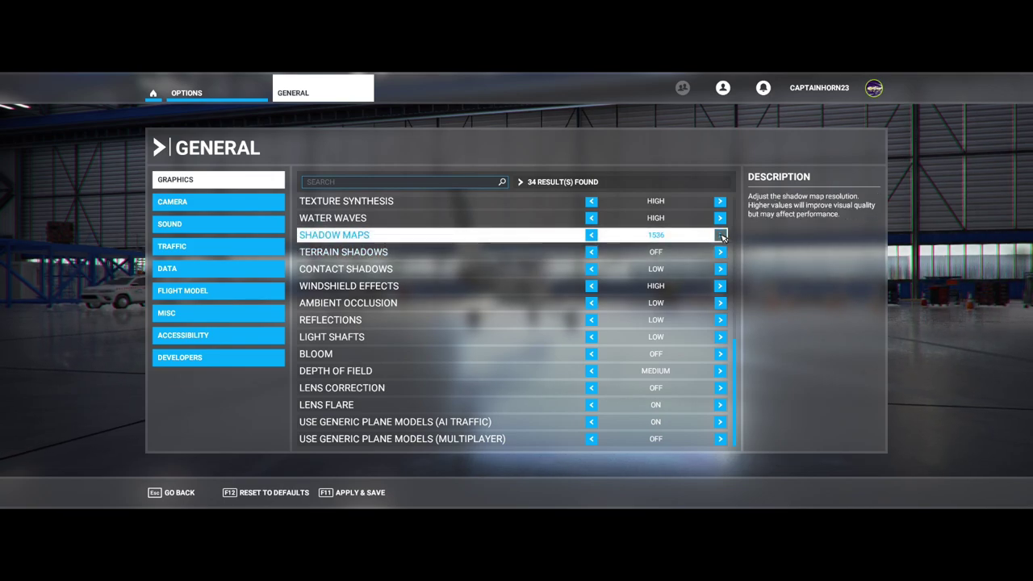
{"action": "left_click", "coordinate": [721, 235]}
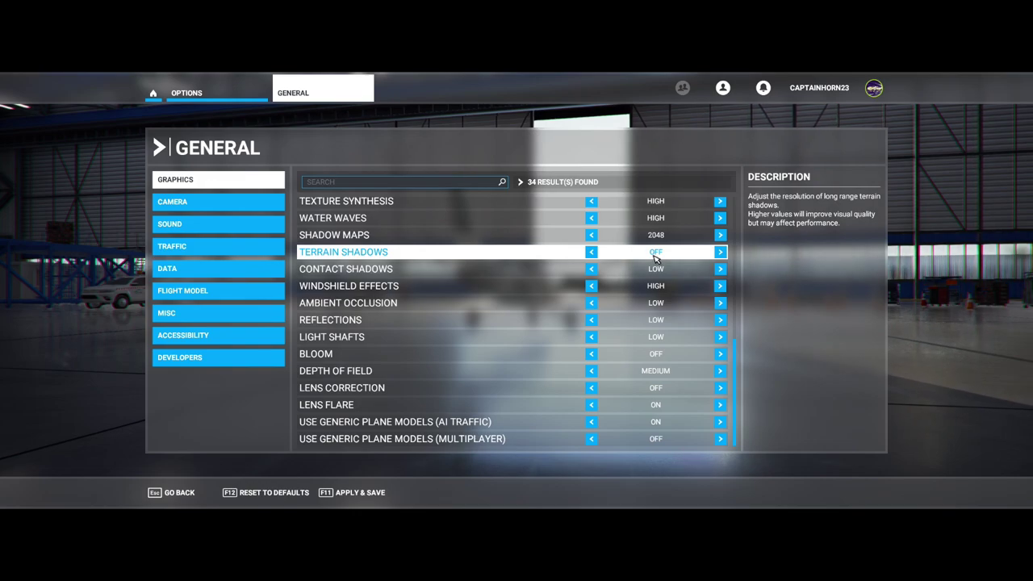
- Go through the terrain shadows resolutions, including 512 and 1024, and return the setting to Off
{"action": "left_click", "coordinate": [720, 252]}
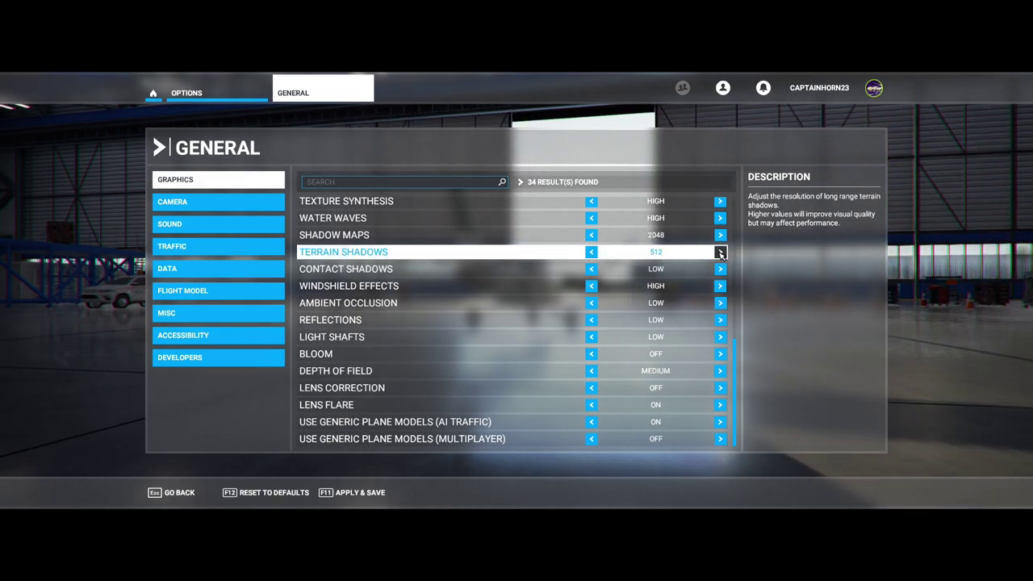
{"action": "left_click", "coordinate": [720, 252]}
{"action": "left_click", "coordinate": [720, 252]}
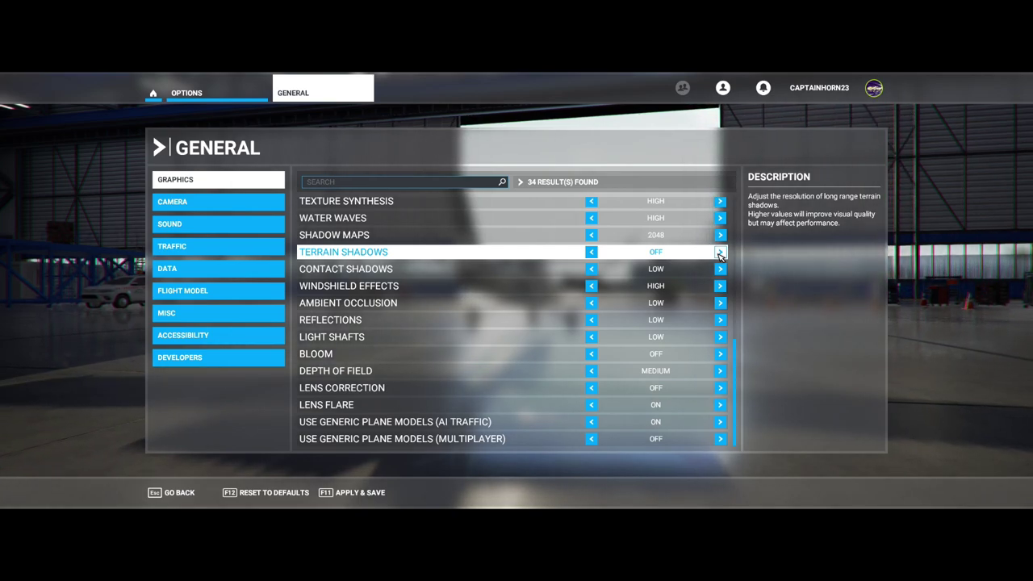
{"action": "left_click", "coordinate": [720, 253]}
{"action": "left_click", "coordinate": [720, 253]}
{"action": "left_click", "coordinate": [720, 253]}
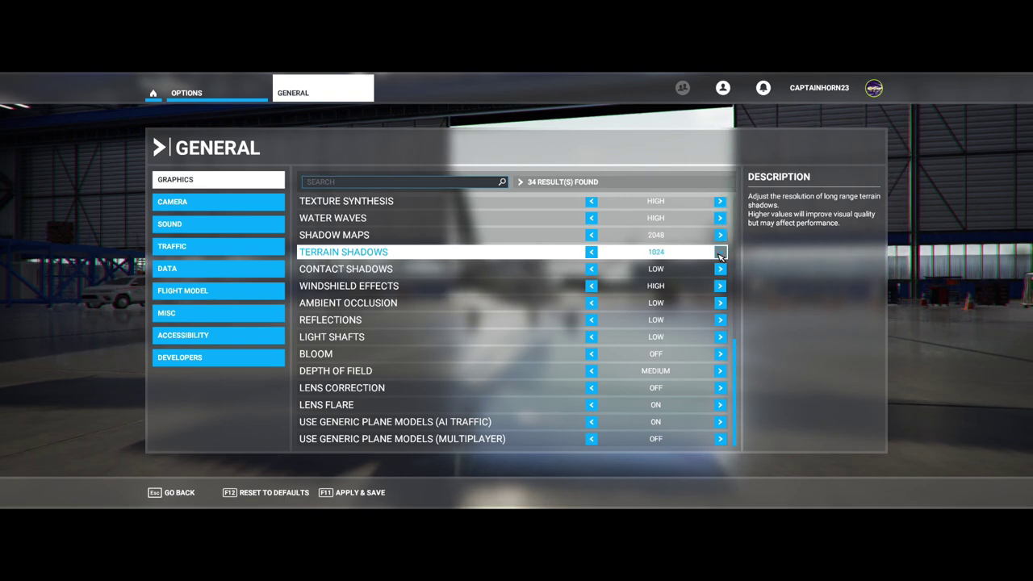
{"action": "left_click", "coordinate": [720, 253]}
{"action": "left_click", "coordinate": [720, 253]}
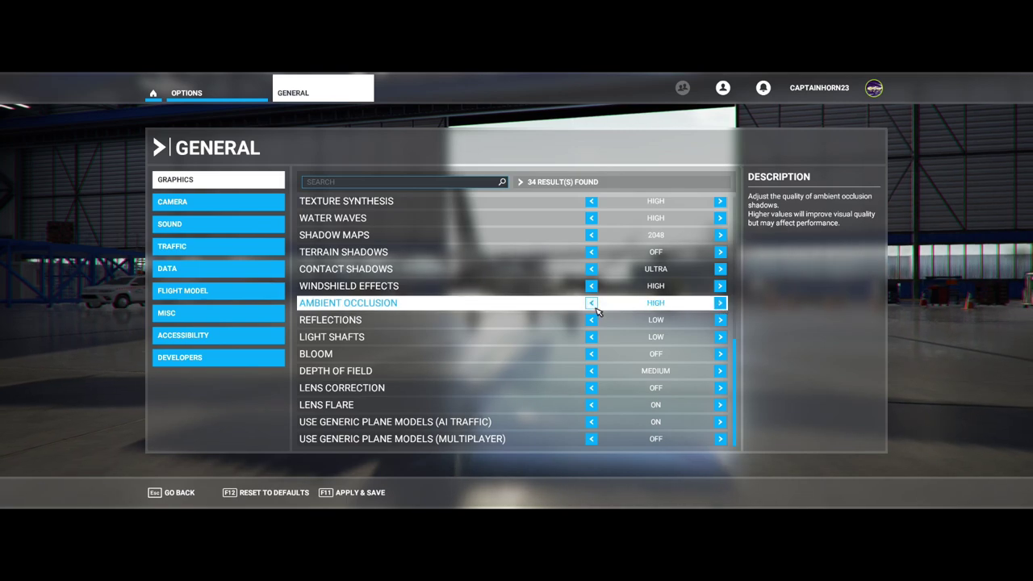
- Set ambient occlusion to High, and go through the reflections quality levels, leaving that setting at Low
{"action": "left_click", "coordinate": [719, 303]}
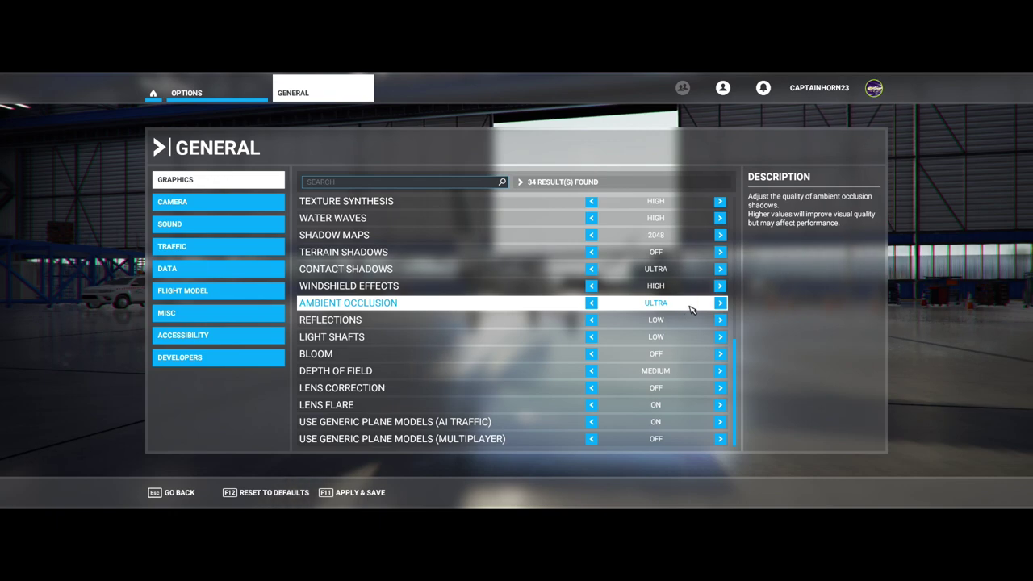
{"action": "left_click", "coordinate": [591, 303]}
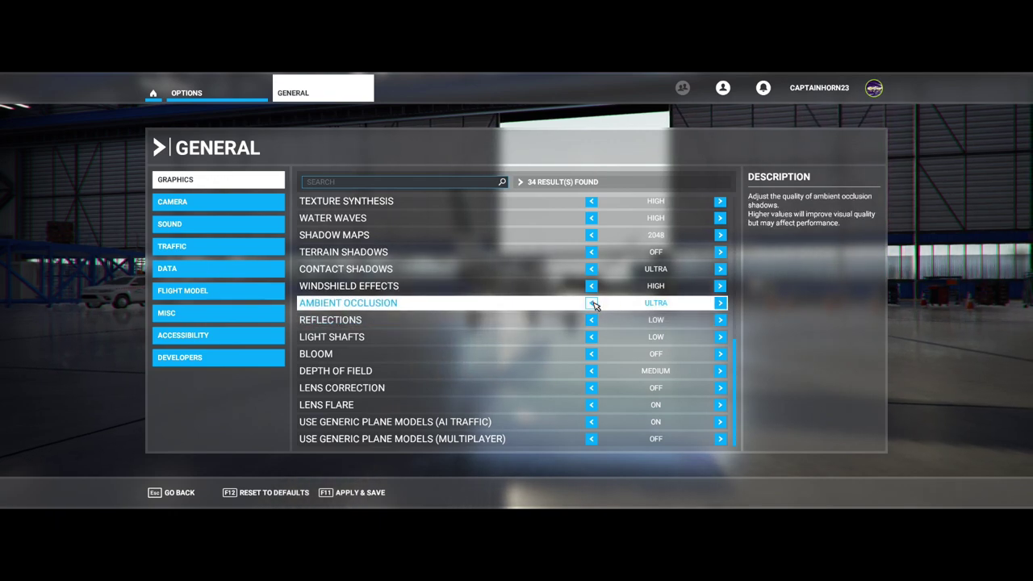
{"action": "left_click", "coordinate": [720, 320]}
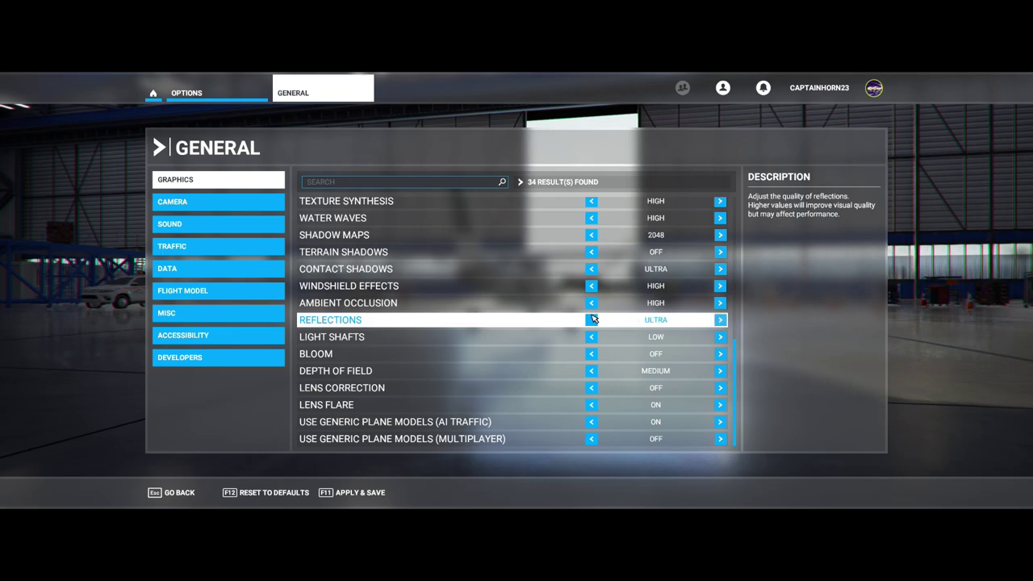
{"action": "left_click", "coordinate": [719, 320]}
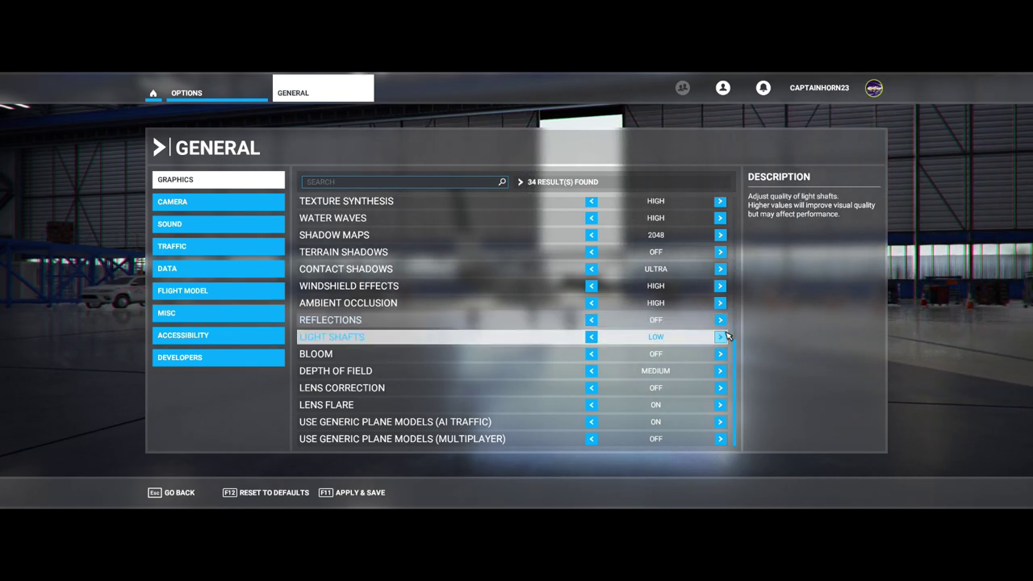
{"action": "left_click", "coordinate": [720, 321]}
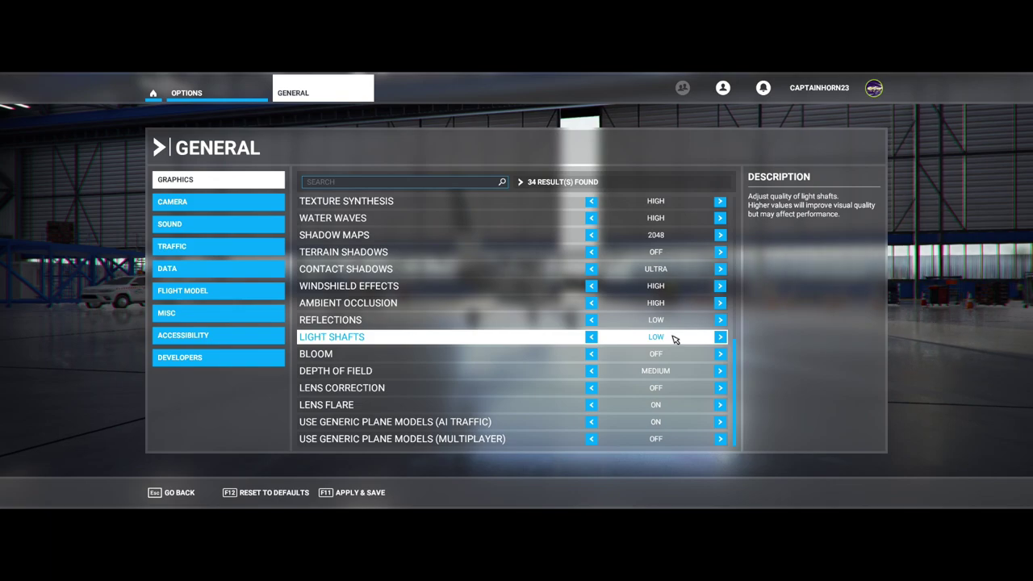
- Set the light shafts quality to Ultra and turn bloom on
{"action": "left_click", "coordinate": [719, 337]}
{"action": "left_click", "coordinate": [719, 337]}
{"action": "left_click", "coordinate": [719, 338]}
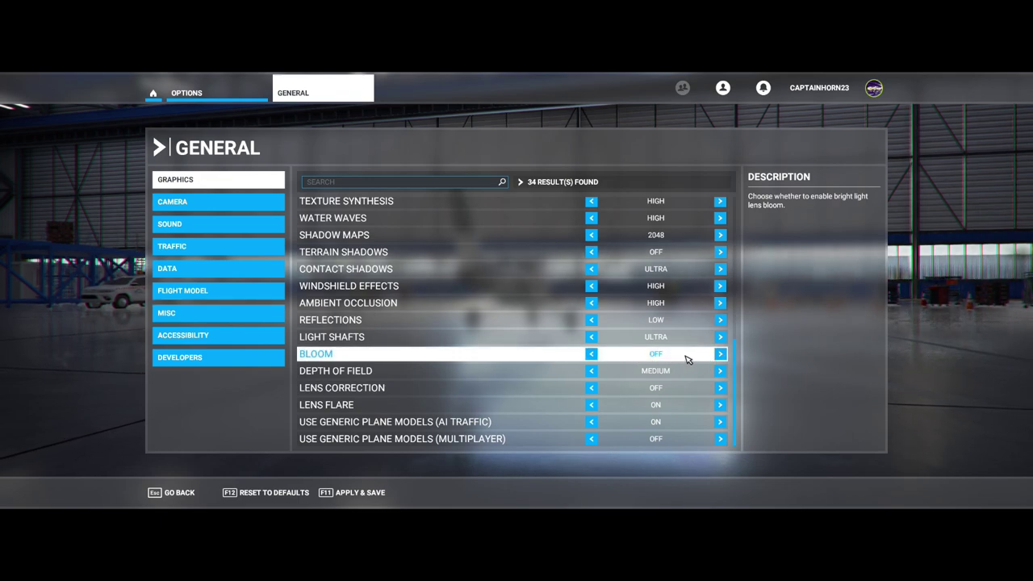
{"action": "left_click", "coordinate": [720, 355]}
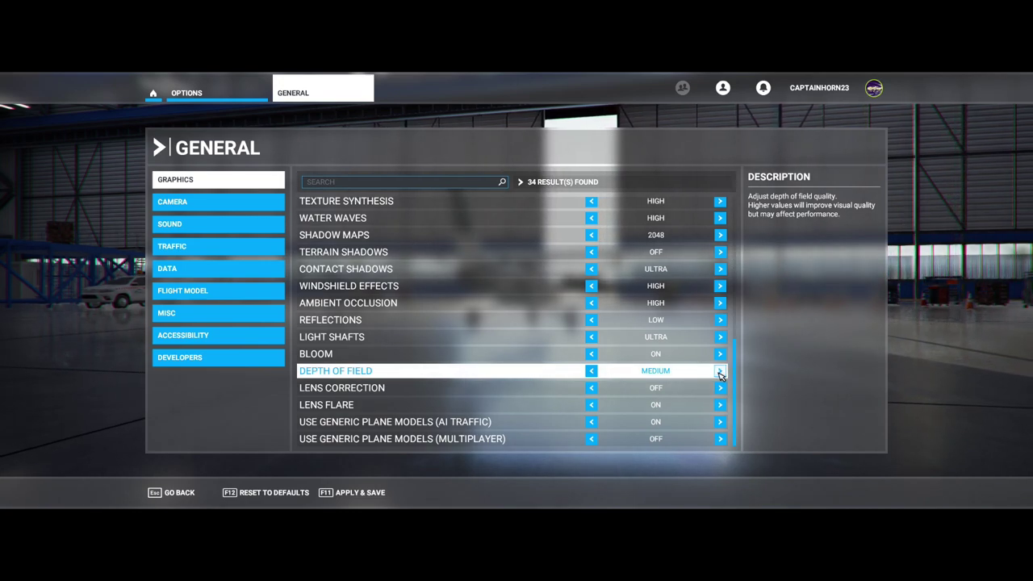
- Go through the depth of field quality levels up to Ultra and return the setting to Medium
{"action": "left_click", "coordinate": [719, 372]}
{"action": "left_click", "coordinate": [719, 372]}
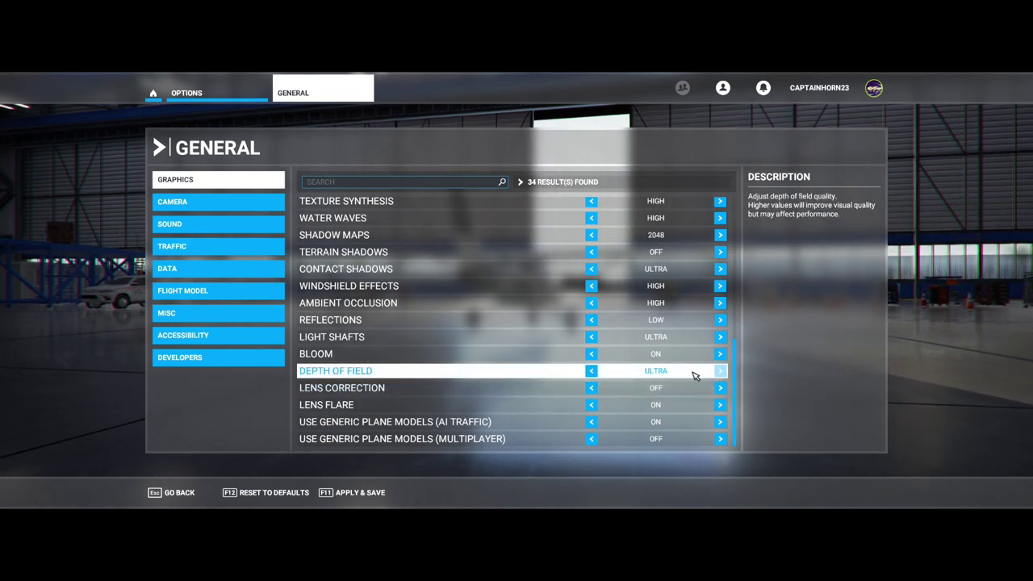
{"action": "left_click", "coordinate": [720, 373]}
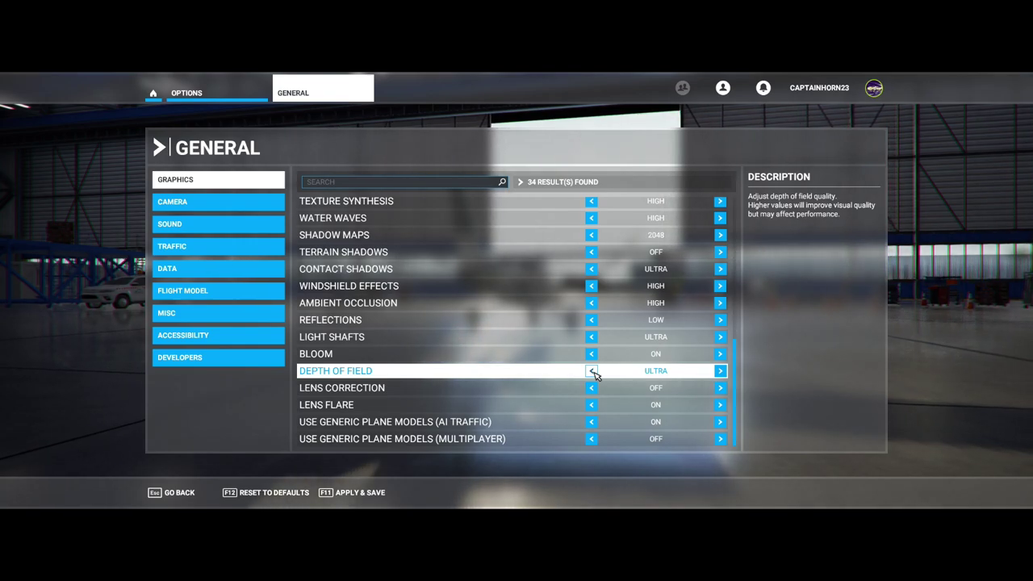
{"action": "left_click", "coordinate": [591, 371]}
{"action": "left_click", "coordinate": [591, 371]}
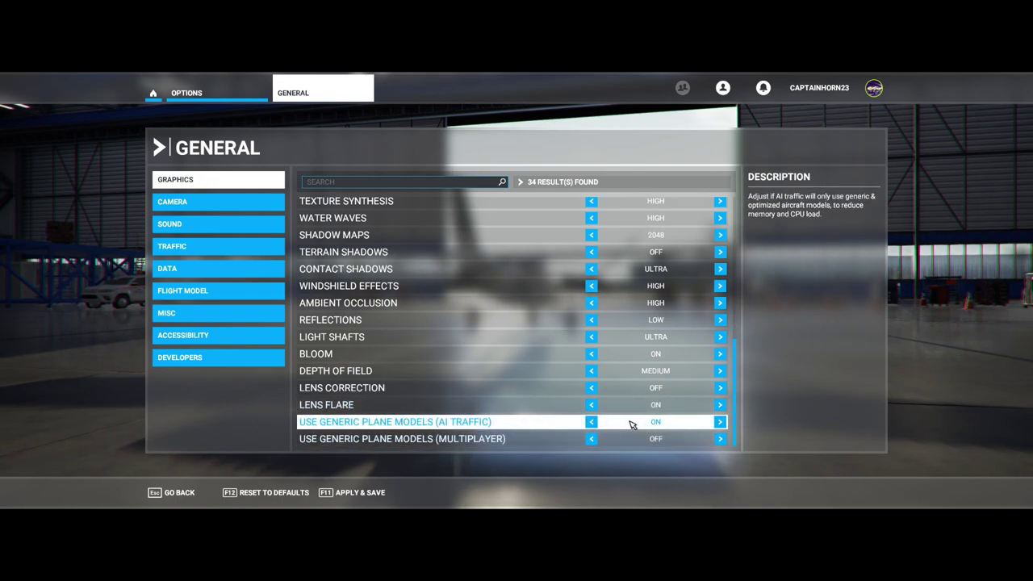
- Examine the running applications in Task Manager on the desktop, and close it again
{"action": "scroll", "coordinate": [569, 347], "scroll_direction": "up", "scroll_amount": 10}
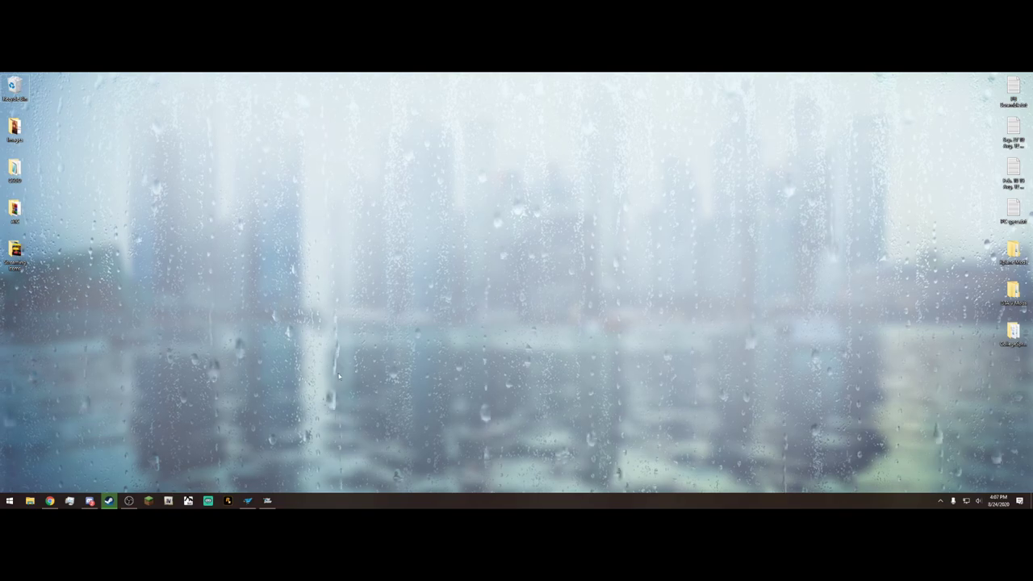
{"action": "left_click", "coordinate": [71, 501]}
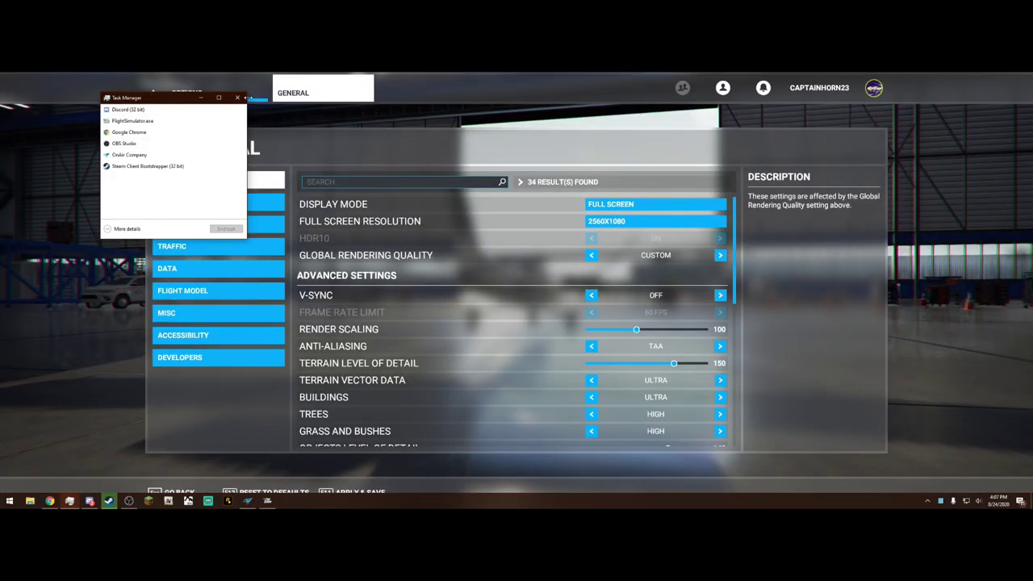
{"action": "left_click", "coordinate": [238, 97]}
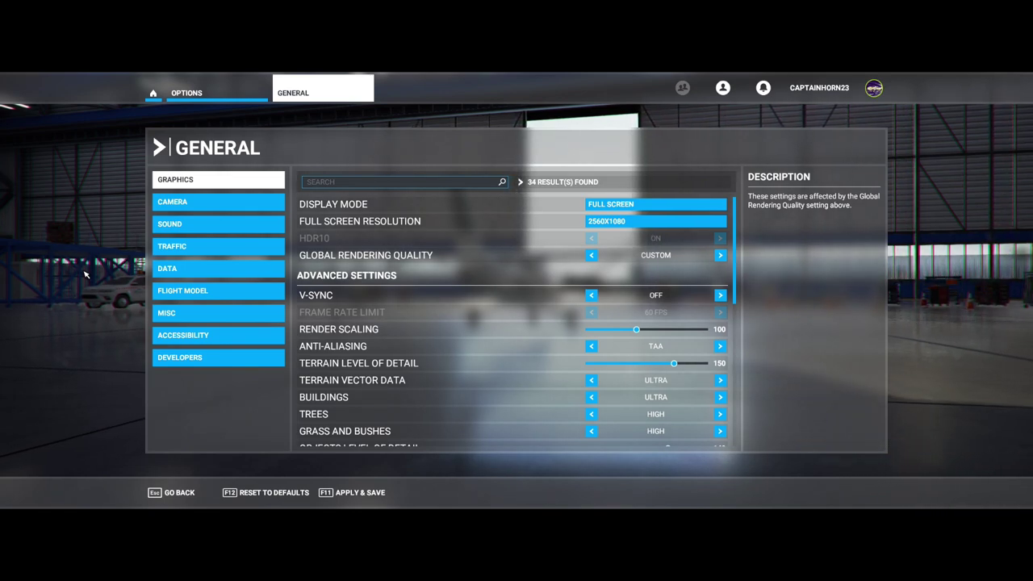
- In the traffic settings, reduce both airport vehicle density and ground aircraft density to 40
{"action": "left_click", "coordinate": [216, 250]}
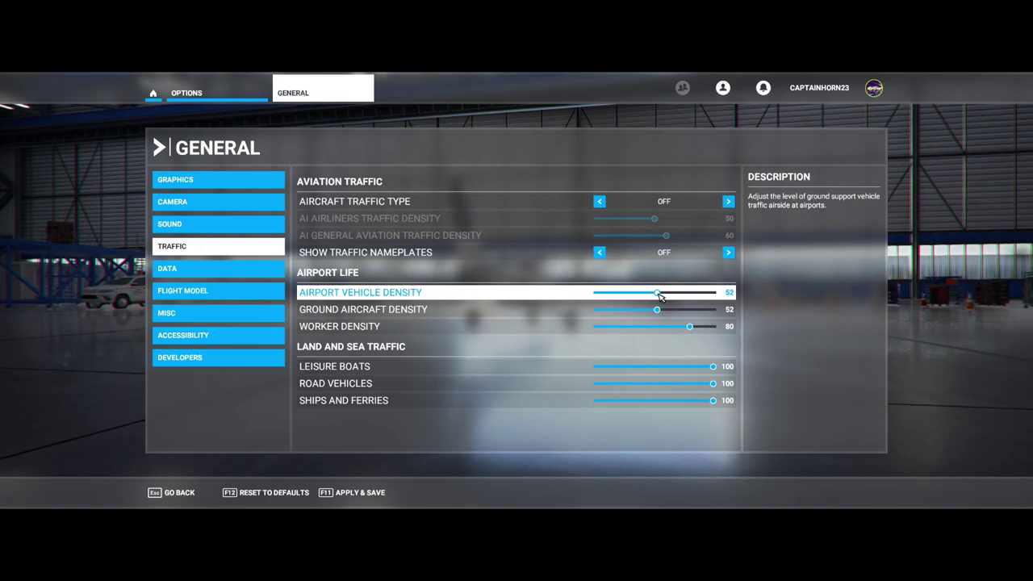
{"action": "left_click_drag", "start_coordinate": [659, 296], "coordinate": [645, 296]}
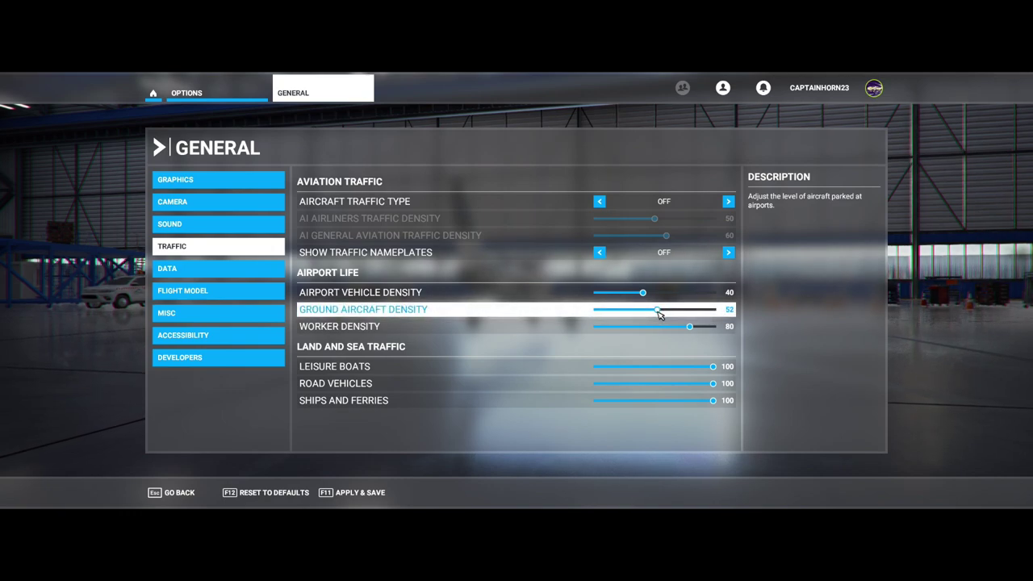
{"action": "left_click_drag", "start_coordinate": [658, 313], "coordinate": [646, 295]}
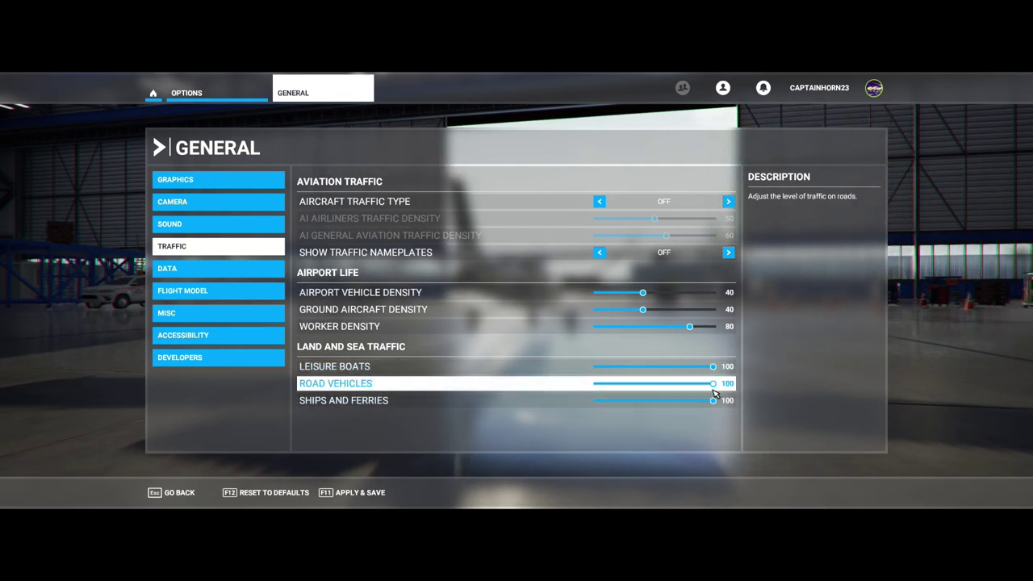
- Set the land and sea traffic levels for road vehicles, leisure boats, and ships and ferries to 75
{"action": "left_click_drag", "start_coordinate": [713, 387], "coordinate": [687, 387]}
{"action": "left_click", "coordinate": [682, 368]}
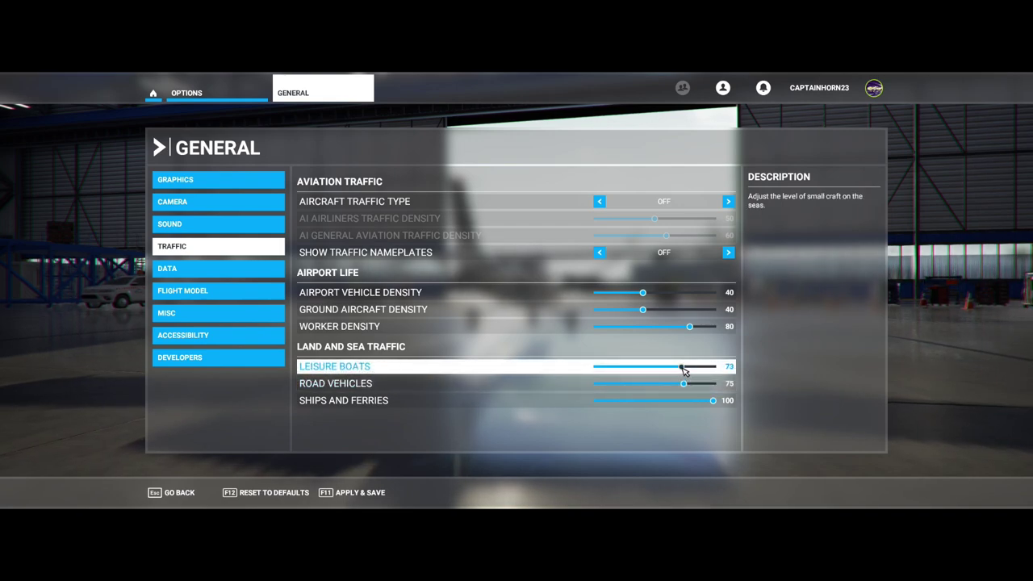
{"action": "left_click_drag", "start_coordinate": [684, 369], "coordinate": [686, 369]}
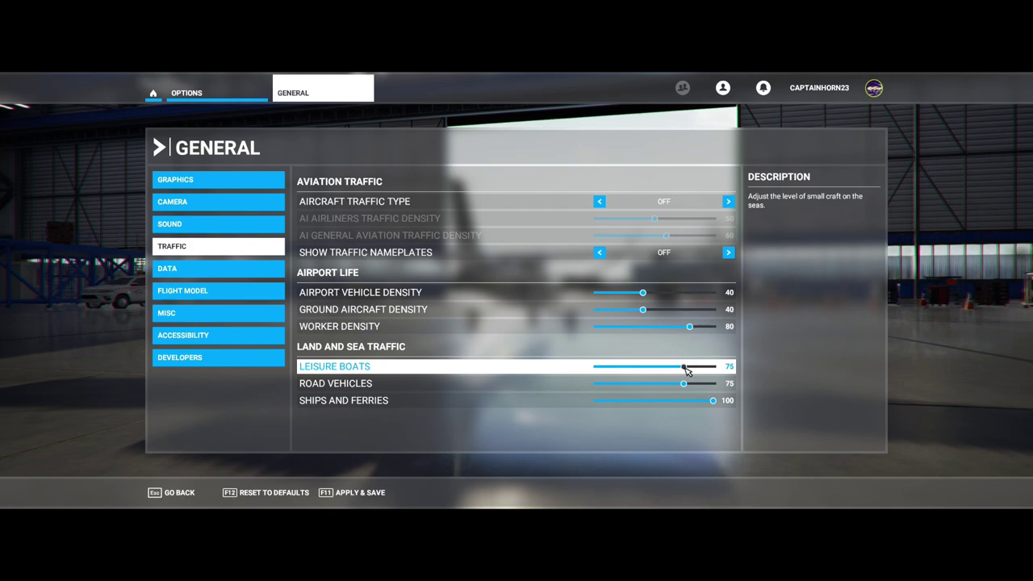
{"action": "left_click", "coordinate": [688, 403]}
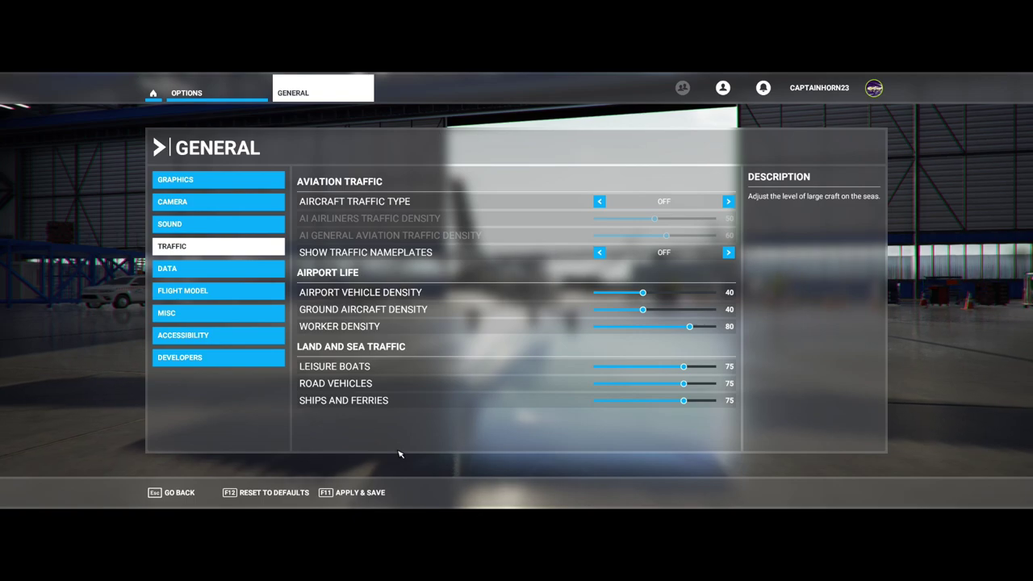
- Apply and save the changed settings, and return to the Welcome page
{"action": "left_click", "coordinate": [347, 492]}
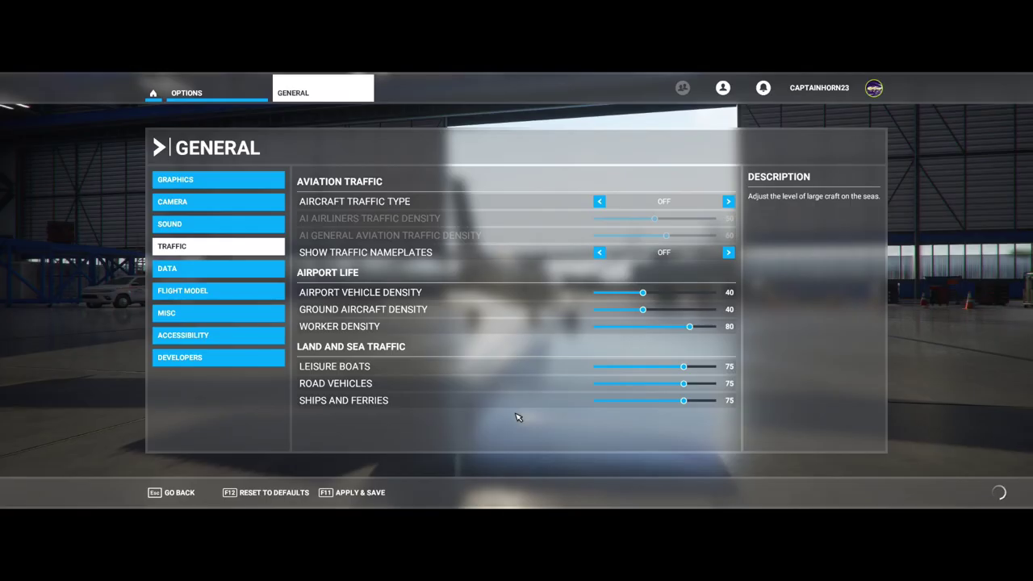
{"action": "key", "text": "Escape"}
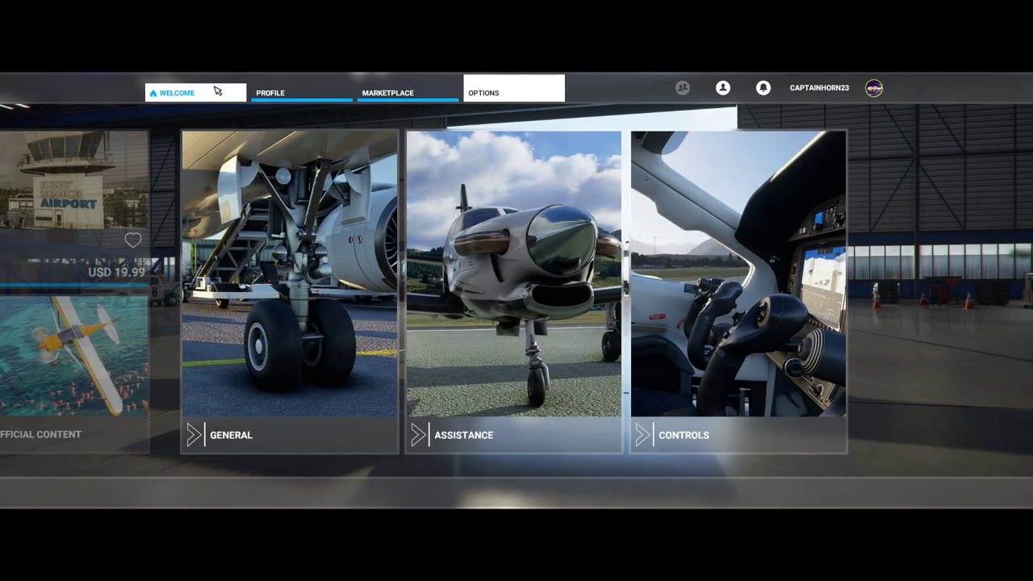
{"action": "left_click", "coordinate": [217, 92]}
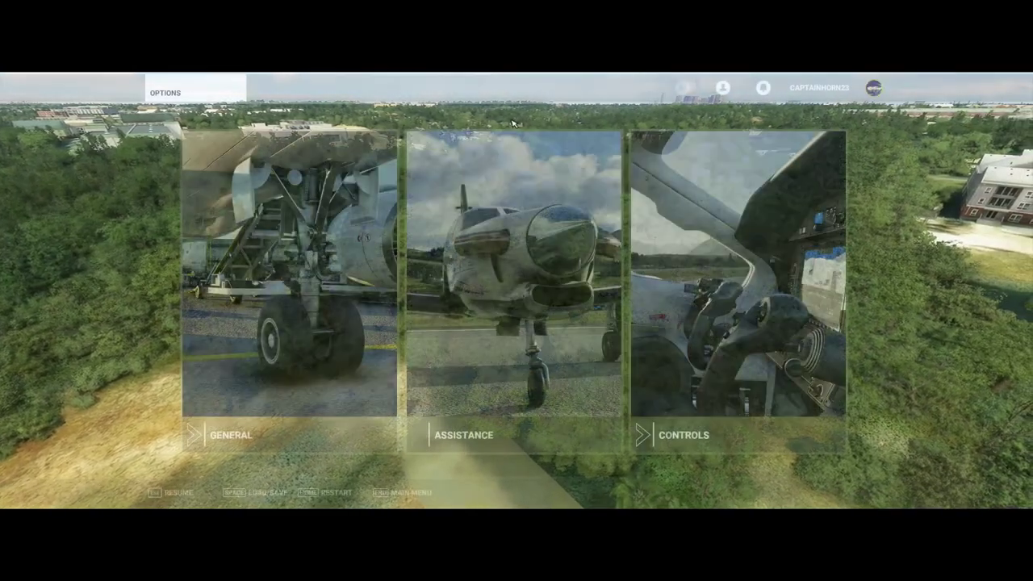
- In the in-flight graphics settings, raise trees and grass and bushes to Ultra, and save the changes
{"action": "left_click", "coordinate": [288, 278]}
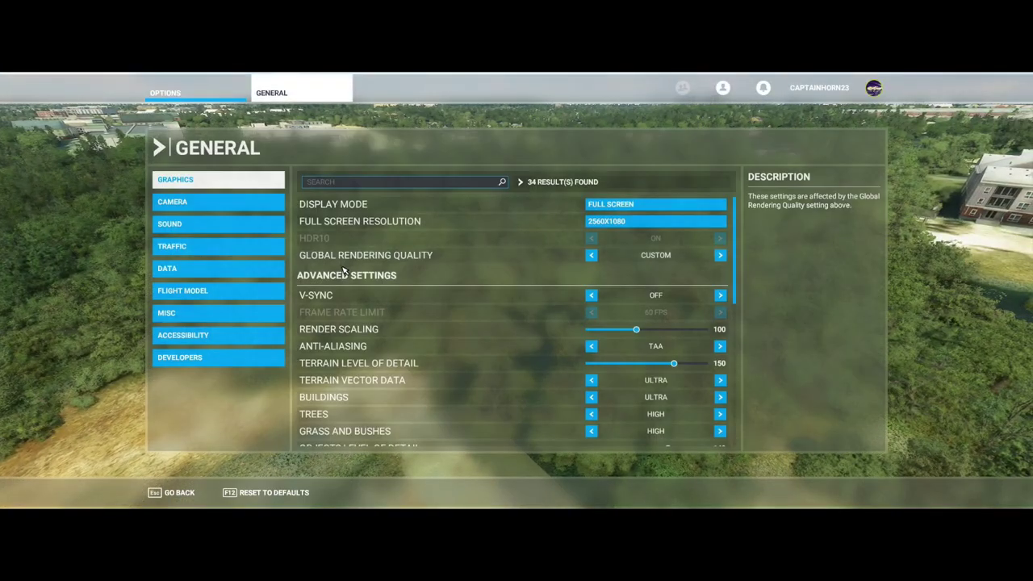
{"action": "scroll", "coordinate": [487, 323], "scroll_direction": "down", "scroll_amount": 2}
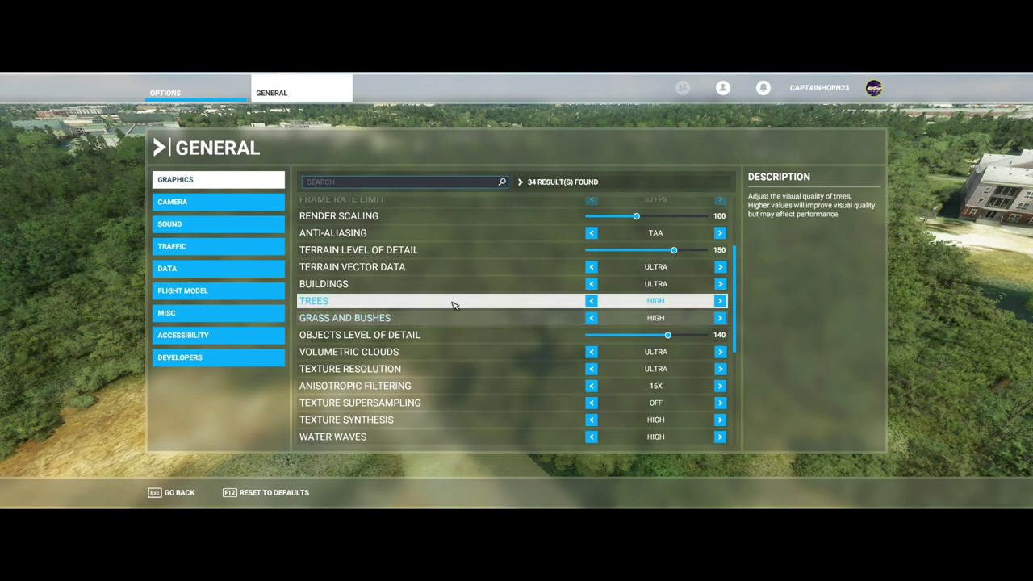
{"action": "left_click", "coordinate": [720, 301]}
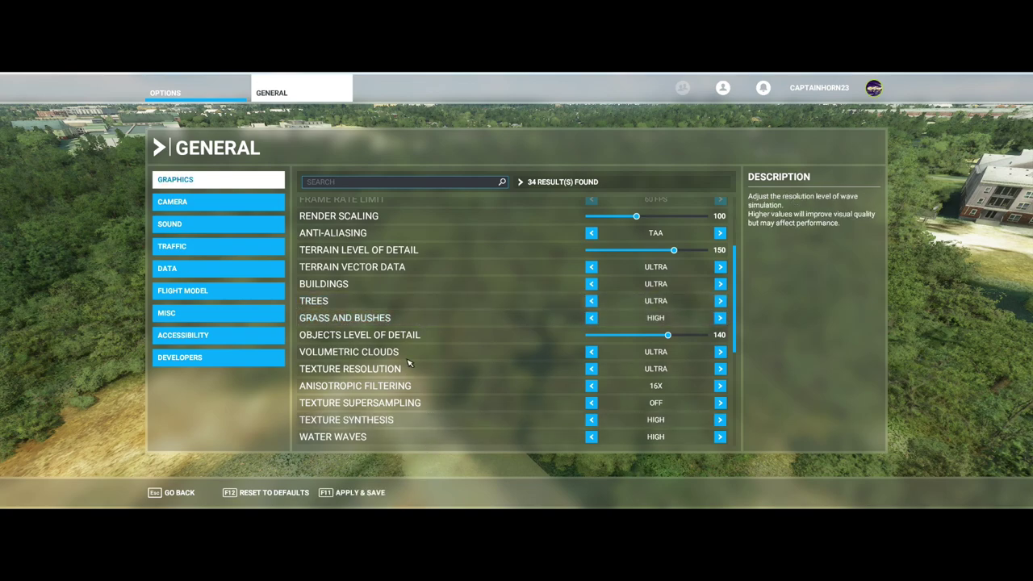
{"action": "left_click", "coordinate": [721, 322]}
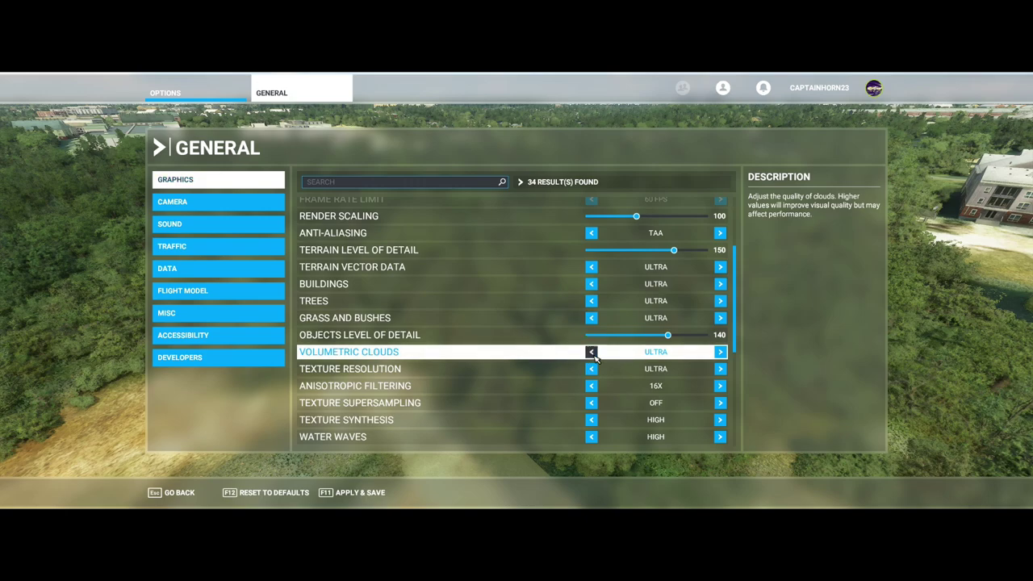
{"action": "left_click", "coordinate": [352, 493]}
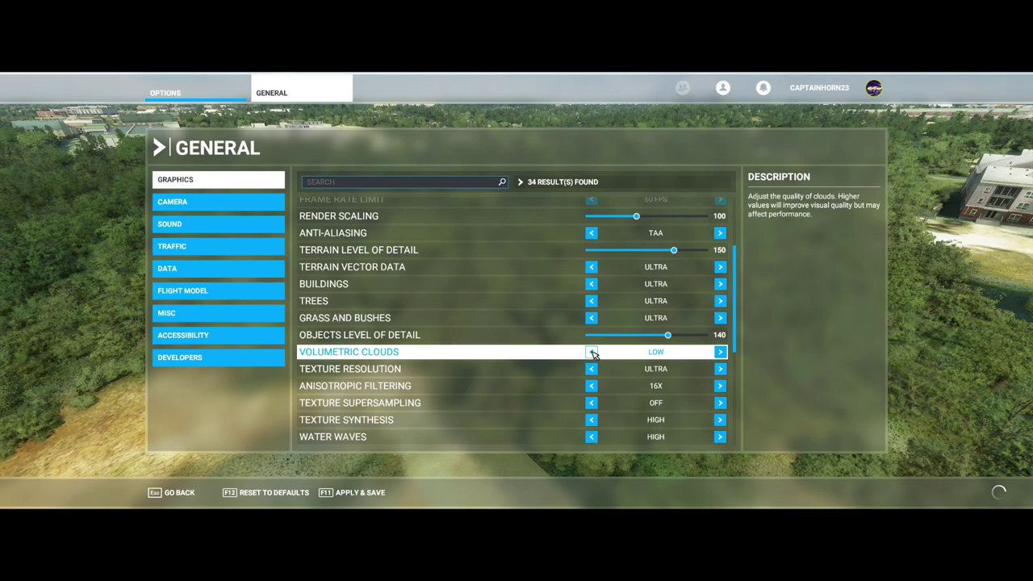
- Lower the volumetric clouds quality to Low and leave the options to resume the flight
{"action": "left_click", "coordinate": [592, 352]}
{"action": "left_click", "coordinate": [720, 353]}
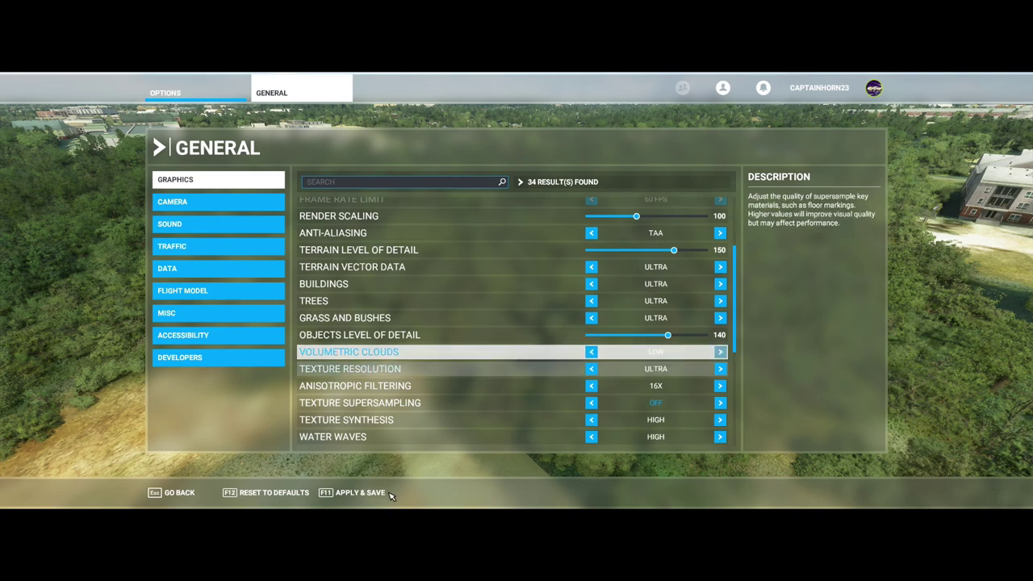
{"action": "key", "text": "Escape"}
{"action": "left_click", "coordinate": [471, 356]}
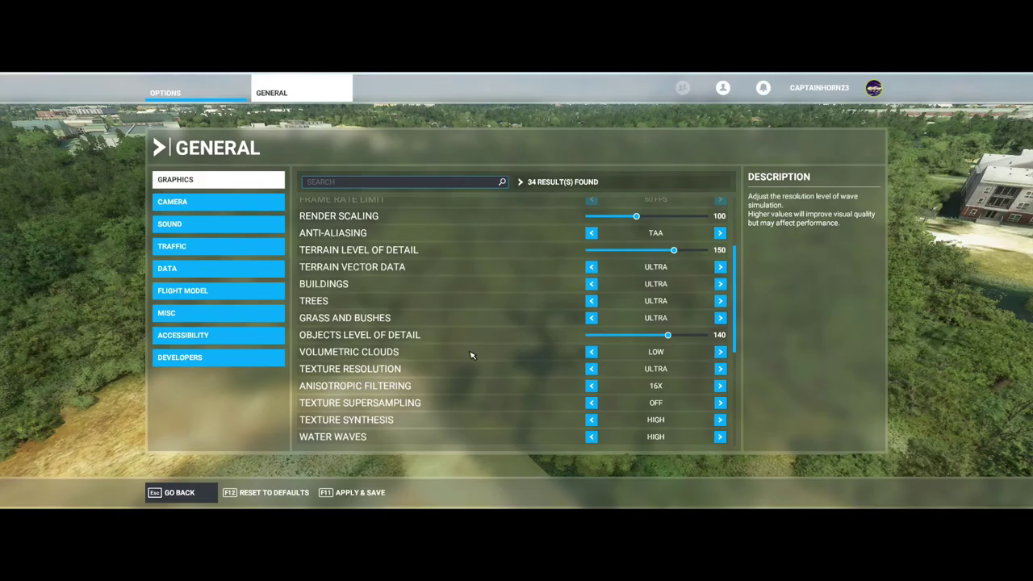
{"action": "key", "text": "Escape"}
{"action": "left_click", "coordinate": [466, 319]}
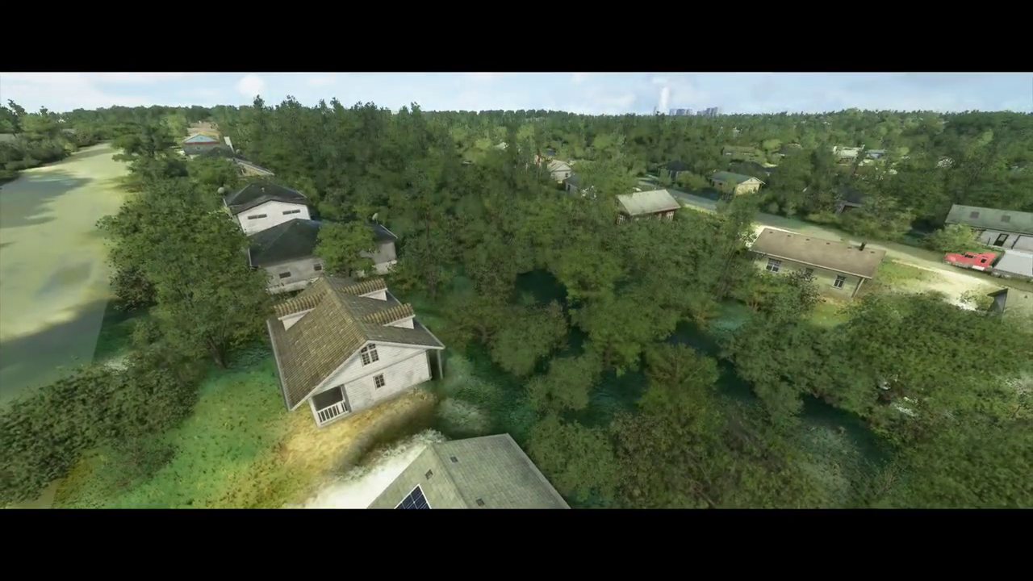
- Raise volumetric clouds to Ultra in the in-flight graphics settings, save the change, and resume the flight
{"action": "key", "text": "Escape"}
{"action": "left_click", "coordinate": [343, 306]}
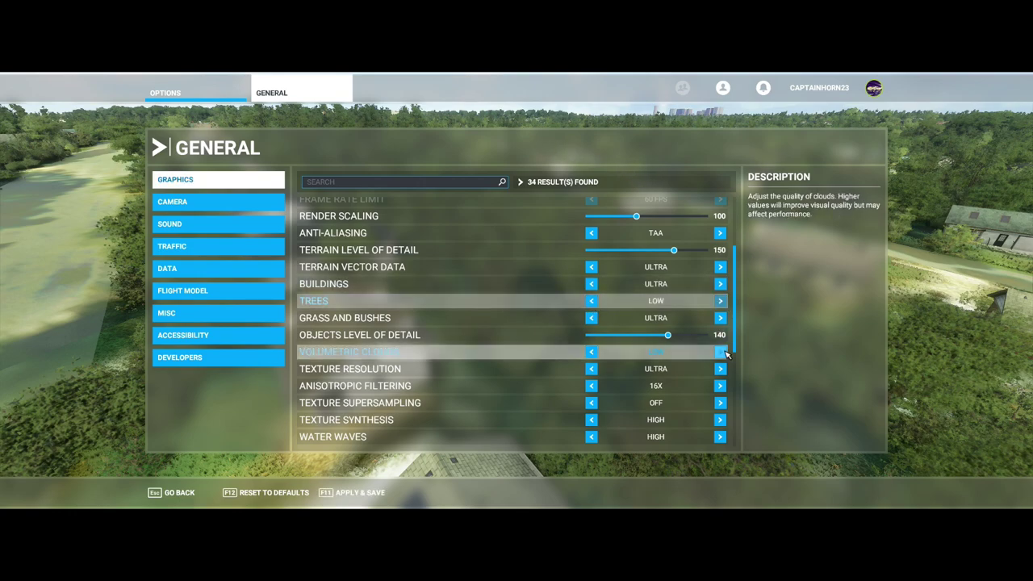
{"action": "left_click", "coordinate": [355, 492]}
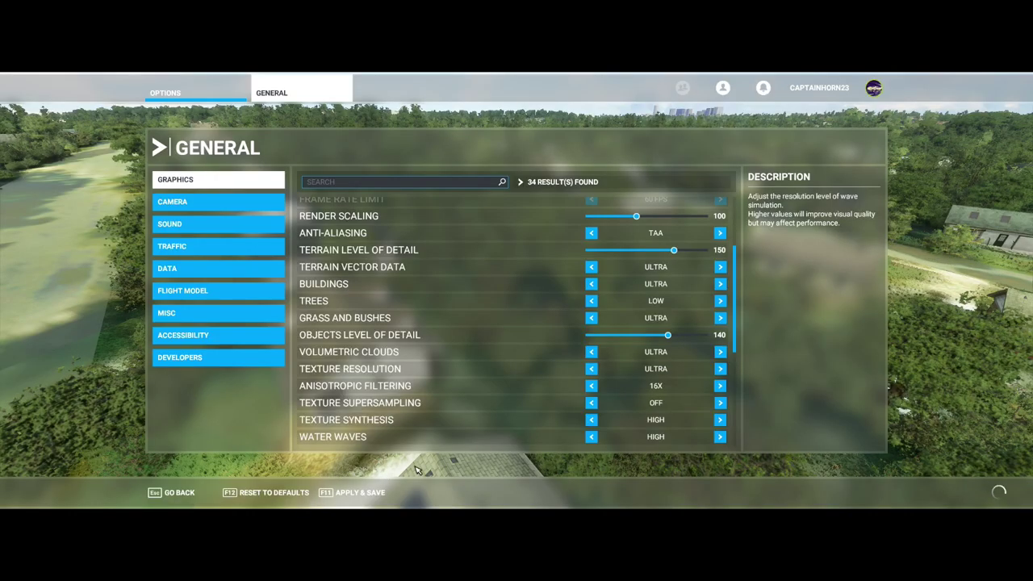
{"action": "key", "text": "Escape"}
{"action": "key", "text": "Escape"}
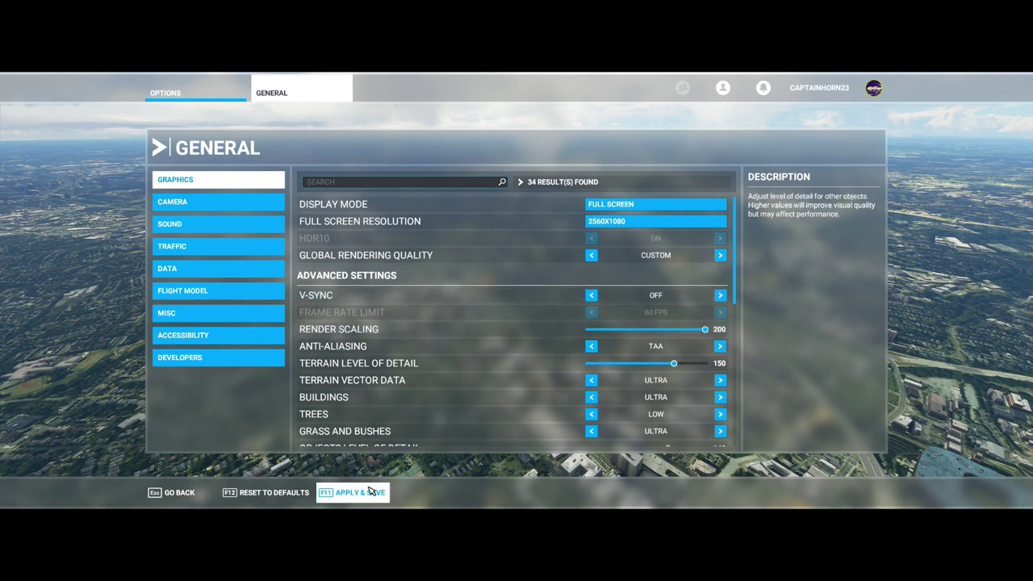
- Save the render scaling at 200 and view the flight, and set render scaling to 30 and save that for comparison
{"action": "left_click", "coordinate": [369, 491]}
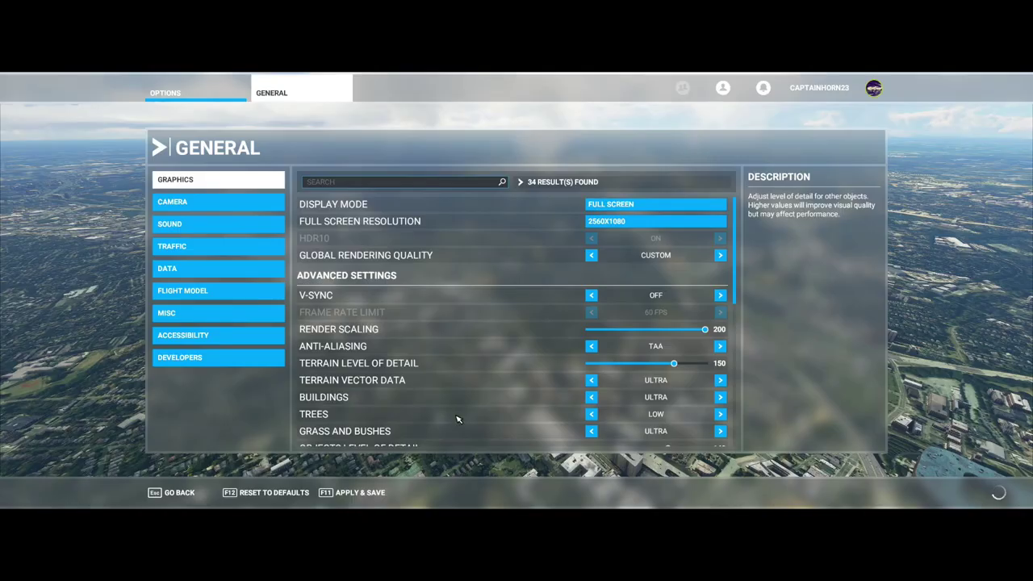
{"action": "key", "text": "Escape"}
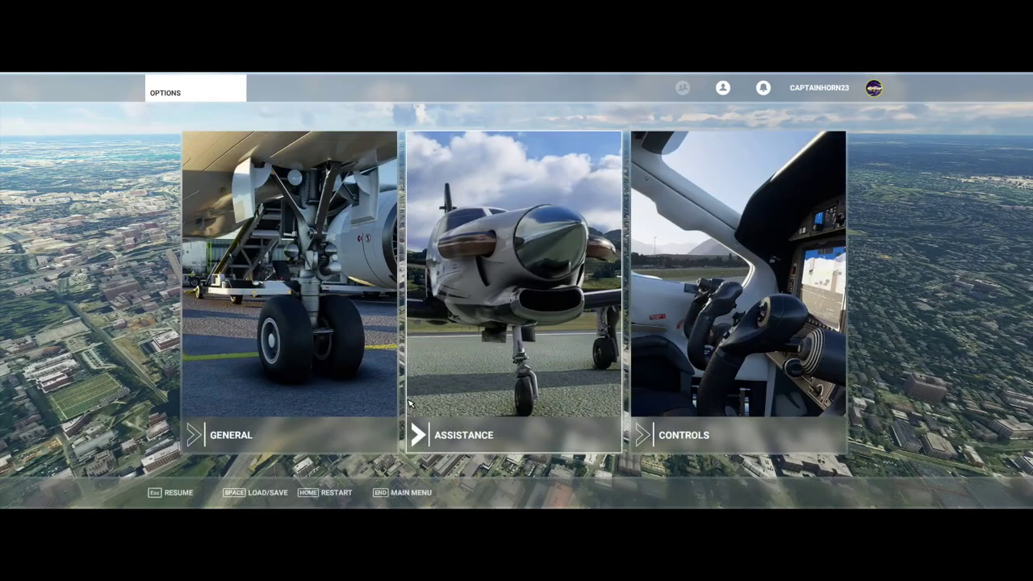
{"action": "left_click", "coordinate": [380, 387]}
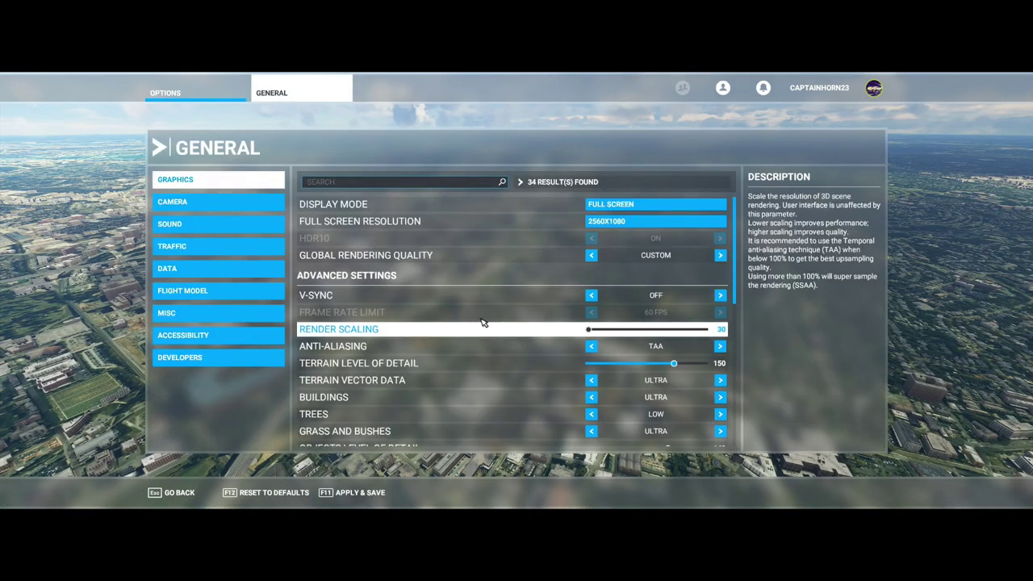
{"action": "left_click", "coordinate": [355, 492]}
{"action": "key", "text": "Escape"}
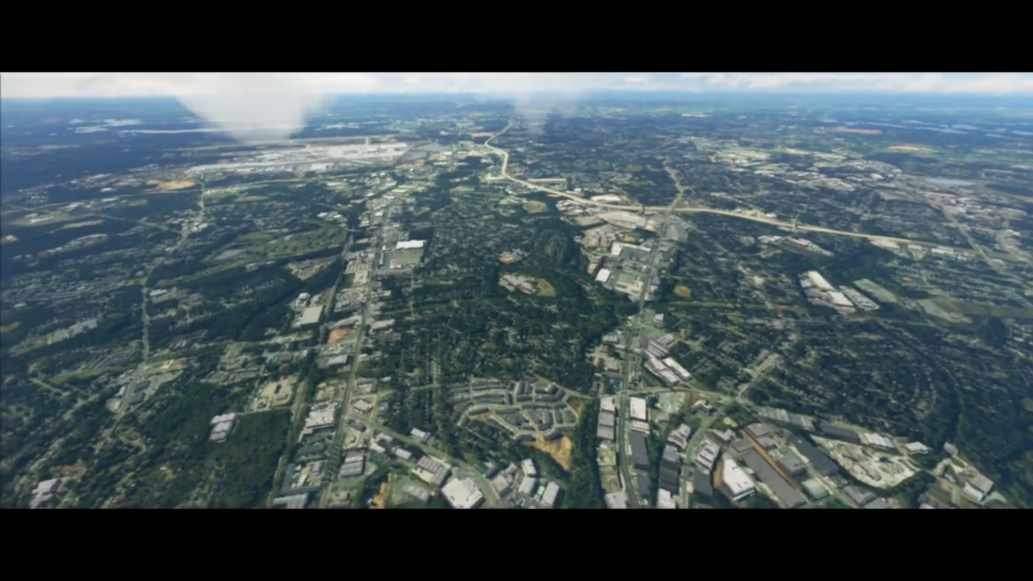
- Reopen the in-flight graphics settings, set render scaling to 80, and save the change
{"action": "key", "text": "Escape"}
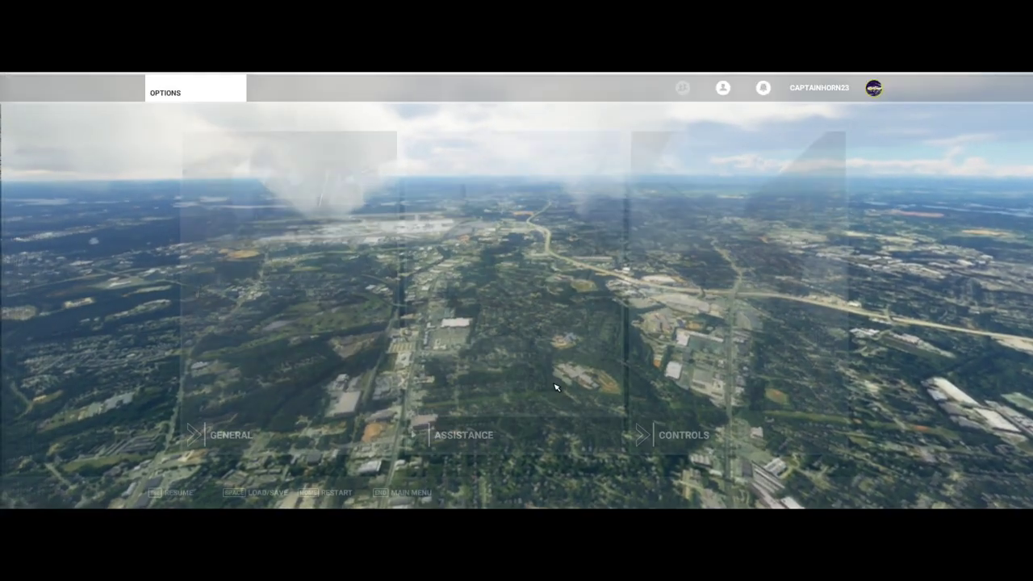
{"action": "left_click", "coordinate": [395, 318]}
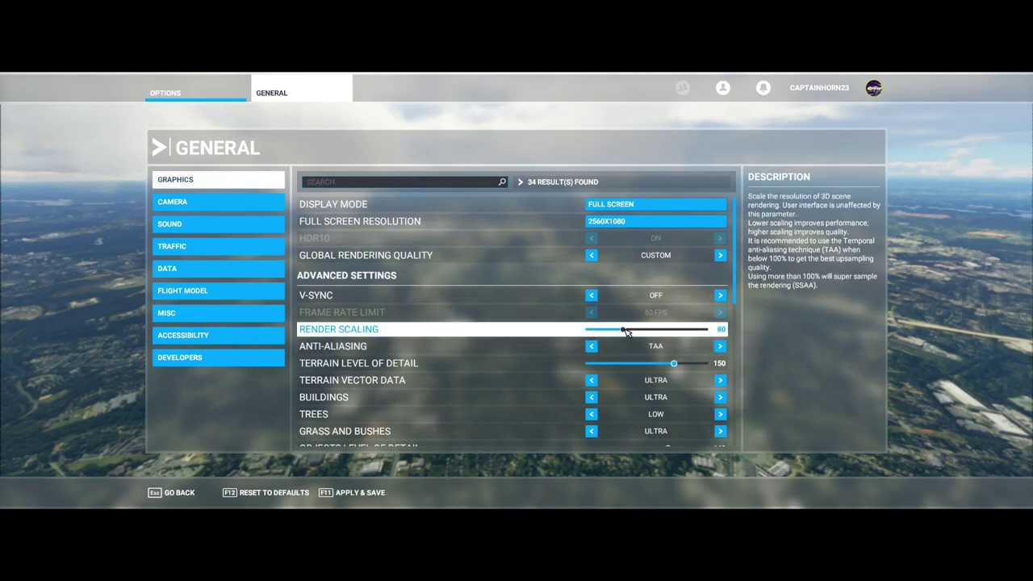
{"action": "left_click", "coordinate": [352, 492]}
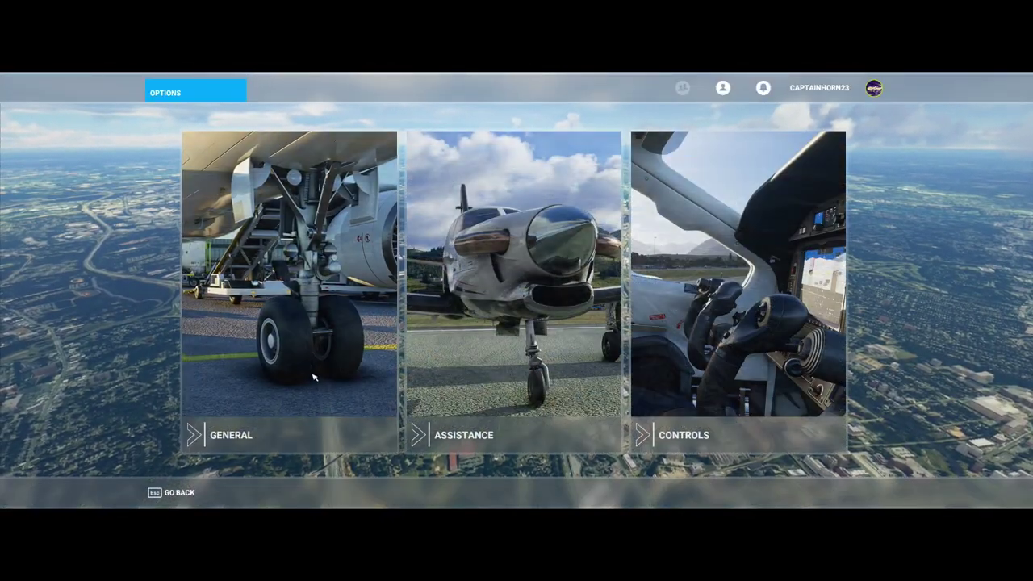
- Set render scaling to 110 in the general graphics options, save the change, and resume the flight
{"action": "left_click", "coordinate": [314, 377]}
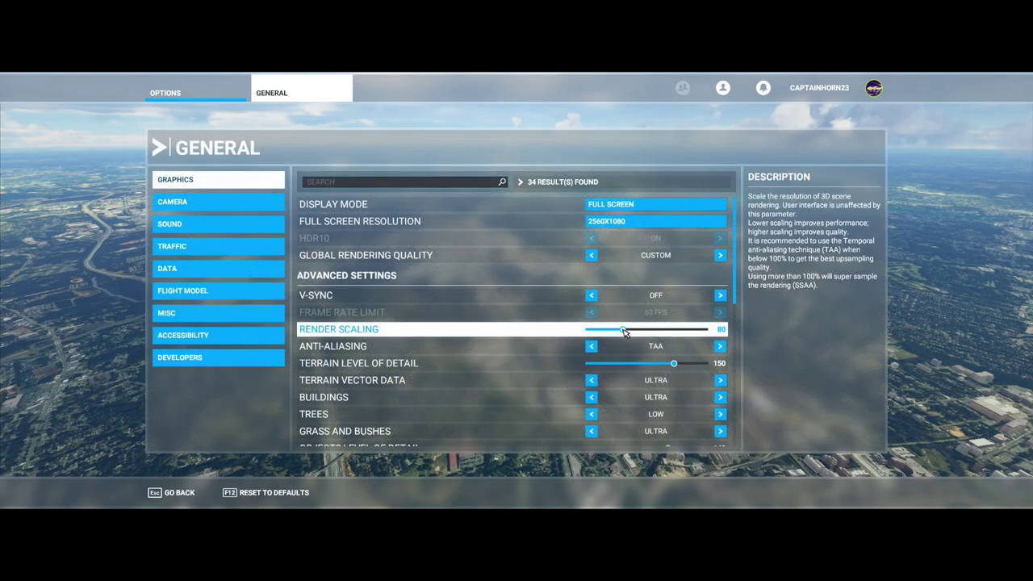
{"action": "left_click", "coordinate": [365, 494]}
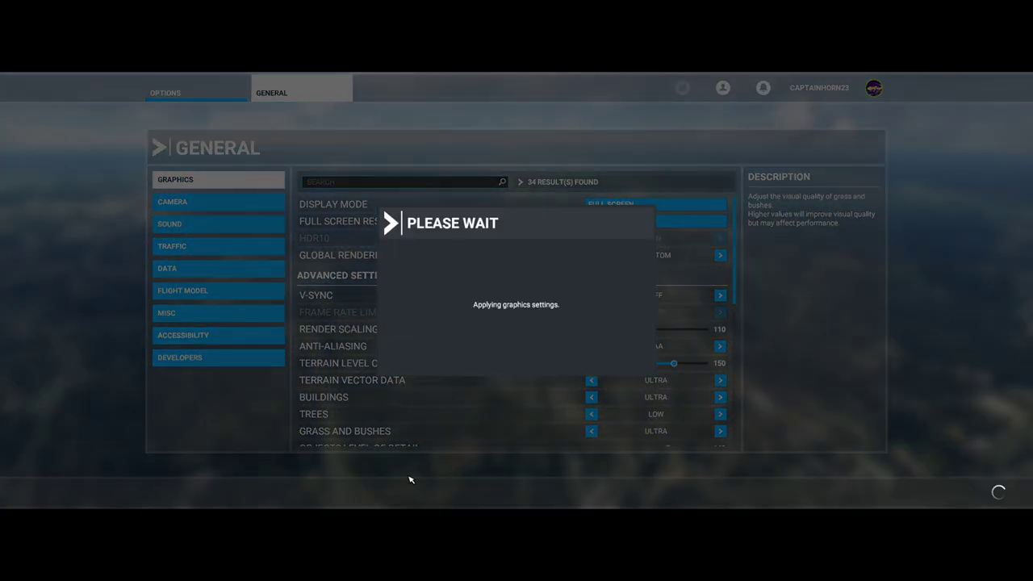
{"action": "key", "text": "Escape"}
{"action": "key", "text": "Escape"}
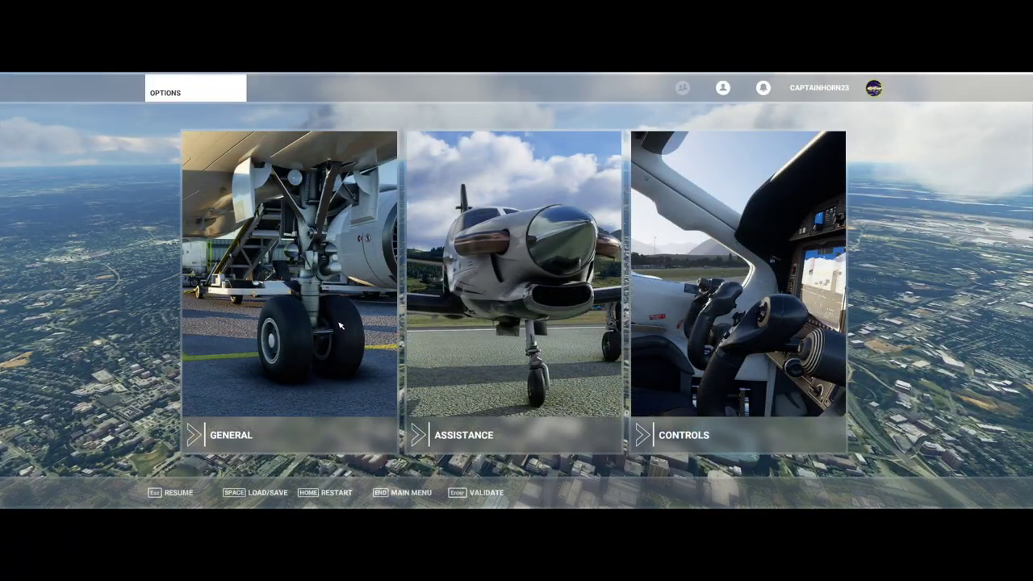
- Return render scaling to 100 in the in-flight graphics settings
{"action": "left_click", "coordinate": [381, 326]}
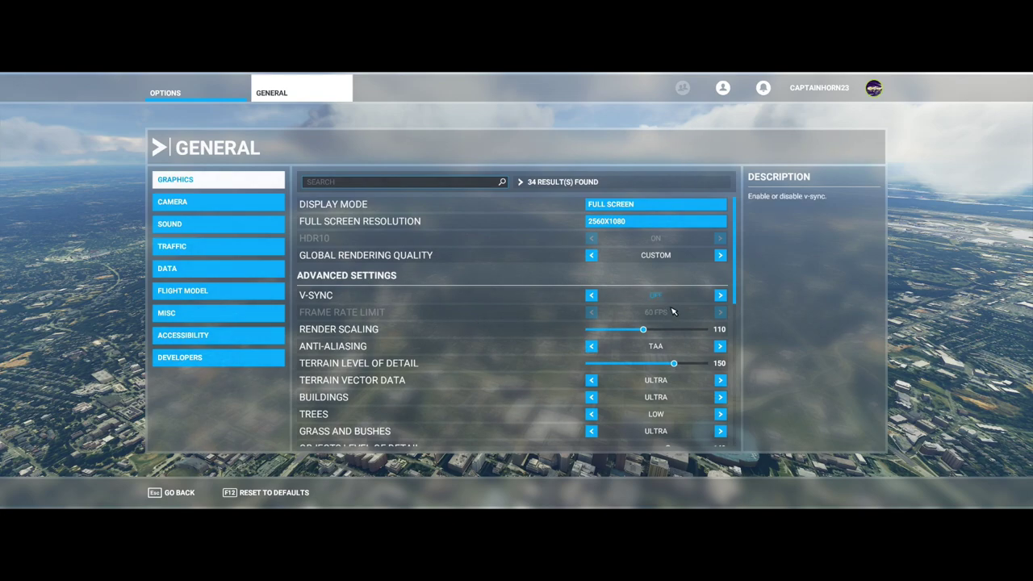
{"action": "left_click_drag", "start_coordinate": [644, 330], "coordinate": [640, 330]}
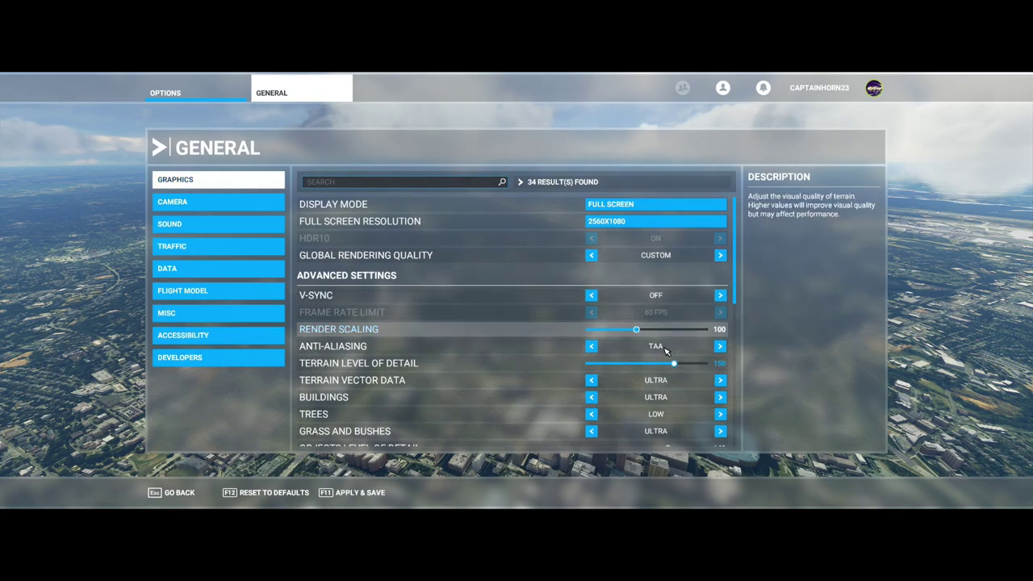
{"action": "scroll", "coordinate": [664, 339], "scroll_direction": "down", "scroll_amount": 2}
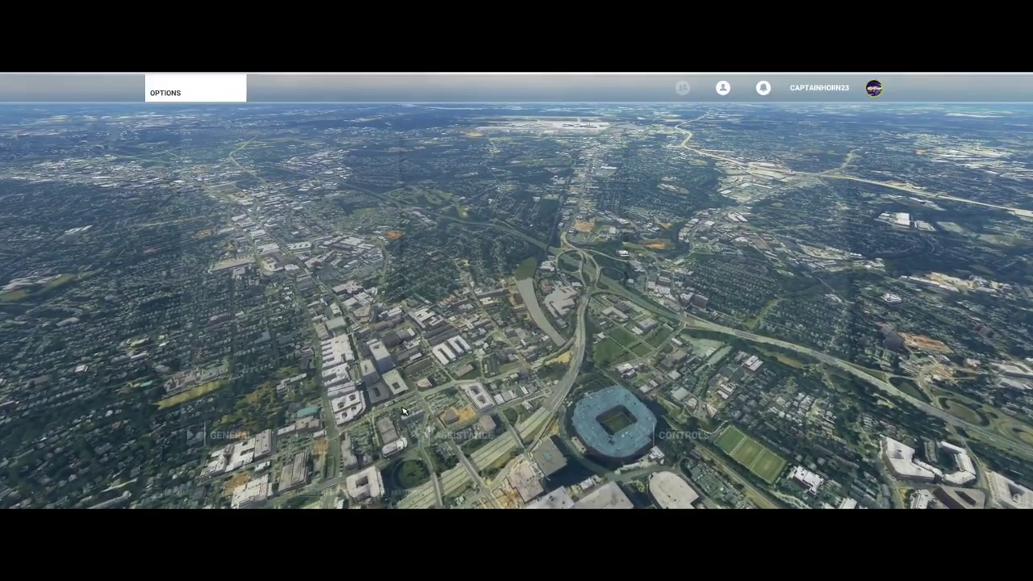
- Set anti-aliasing back to TAA, apply and save the change, and leave the general options
{"action": "left_click", "coordinate": [349, 359]}
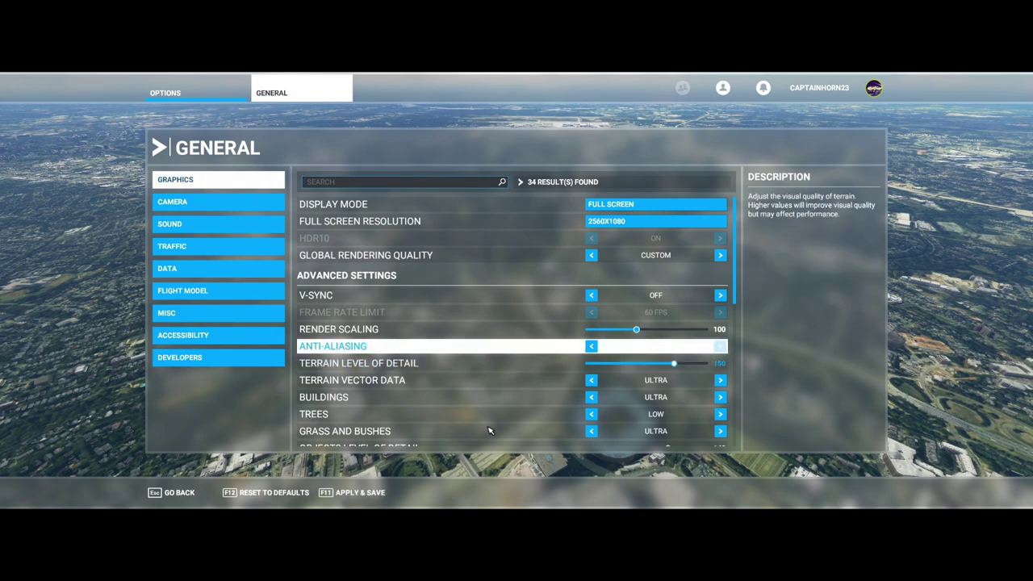
{"action": "left_click", "coordinate": [364, 494]}
{"action": "key", "text": "Escape"}
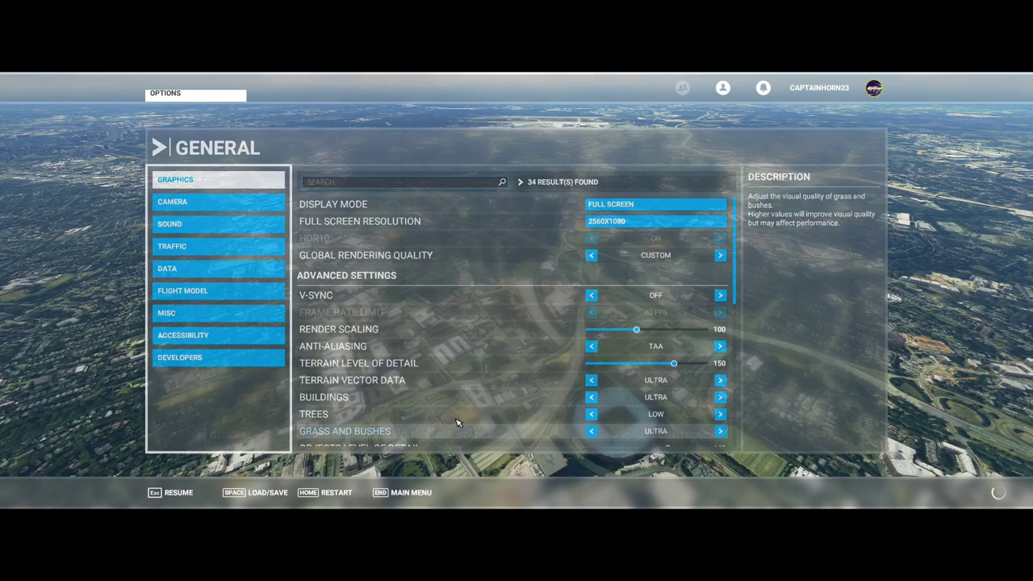